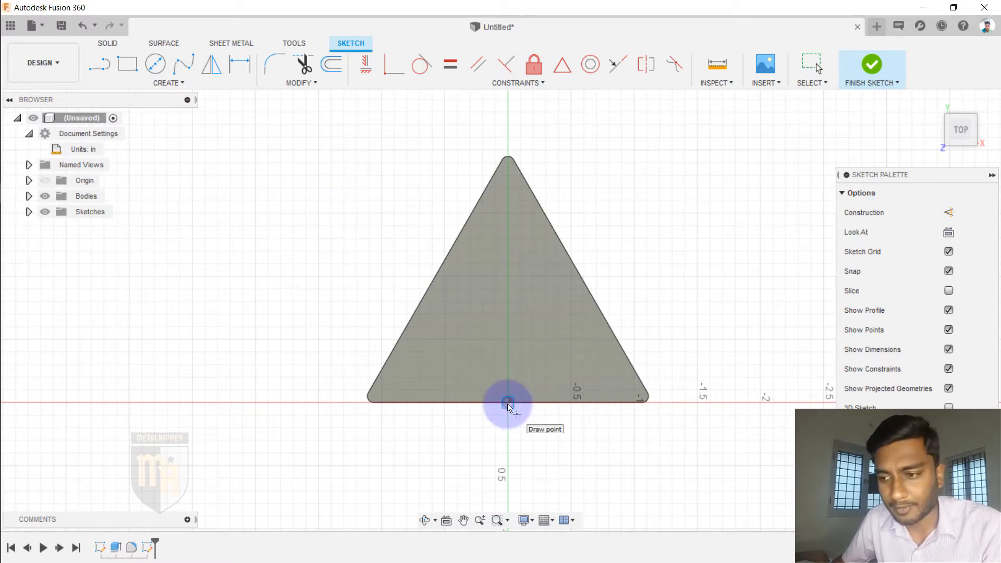
Place one sketch point near each of the three corners of the triangular face, with the apex point on the vertical axis
left_click(509, 403)
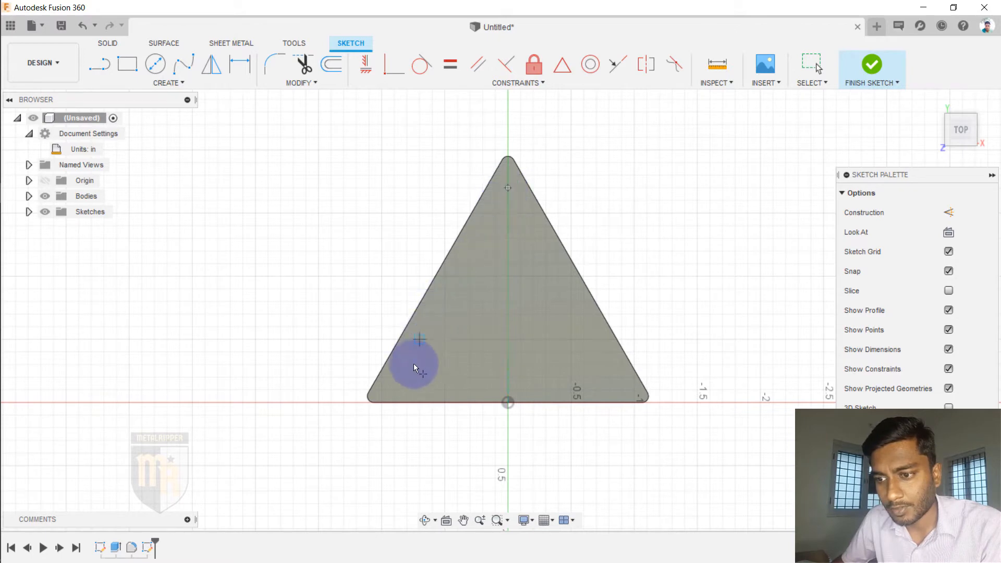
left_click(394, 390)
left_click(620, 390)
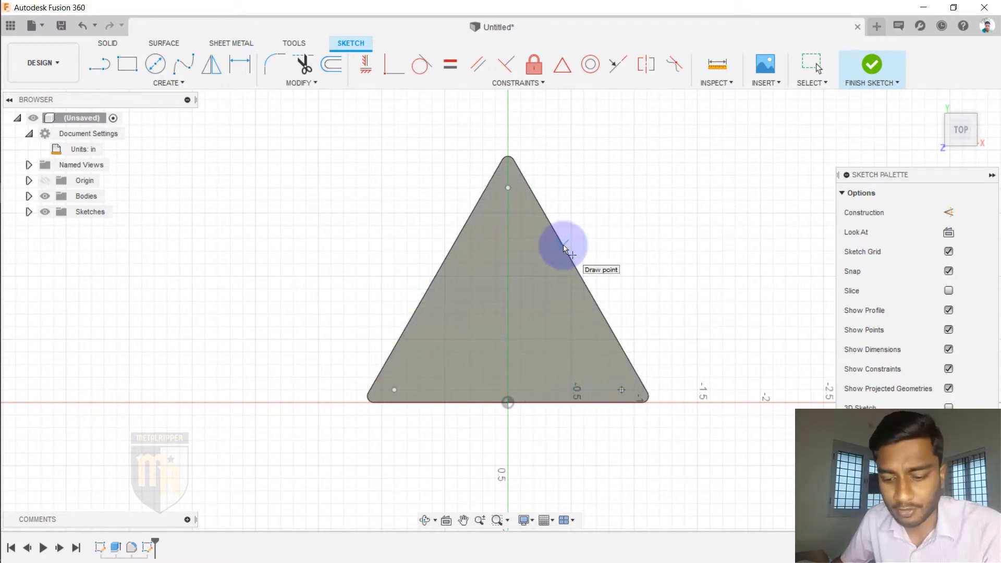
Check the part drawing and dimension the apex point's height above the triangle's base edge at 1.637 in
key("alt+Tab")
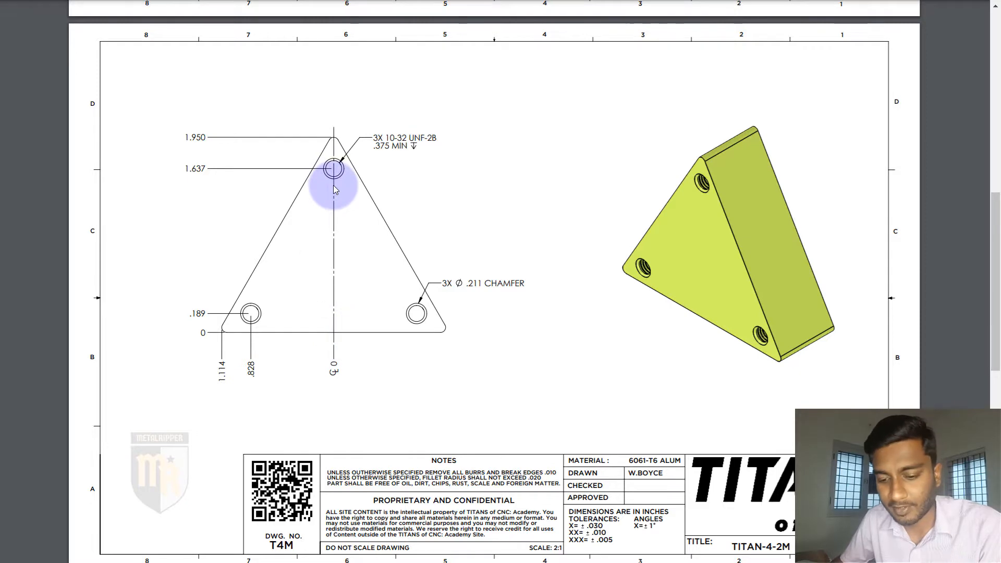
key("alt+Tab")
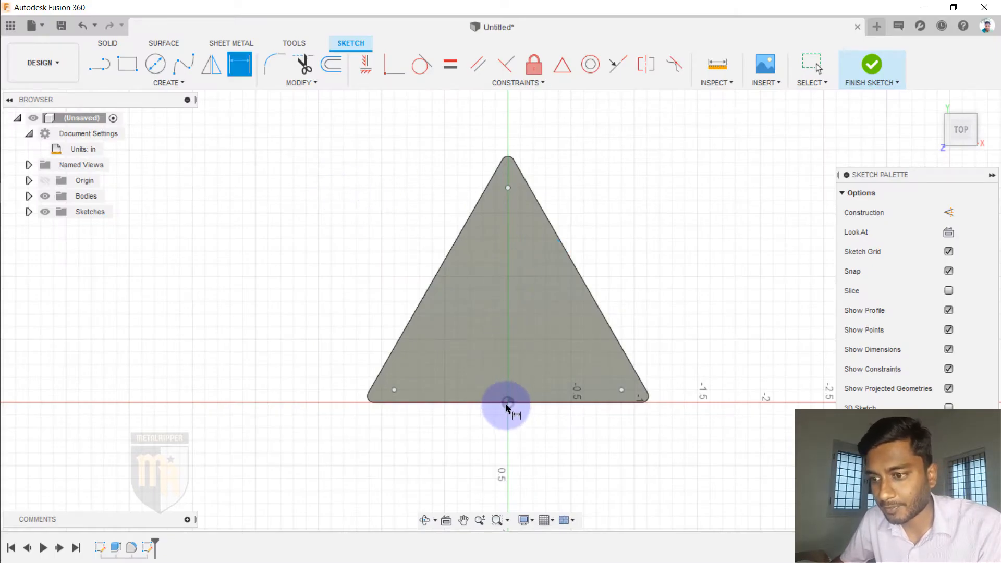
left_click(502, 403)
left_click(509, 188)
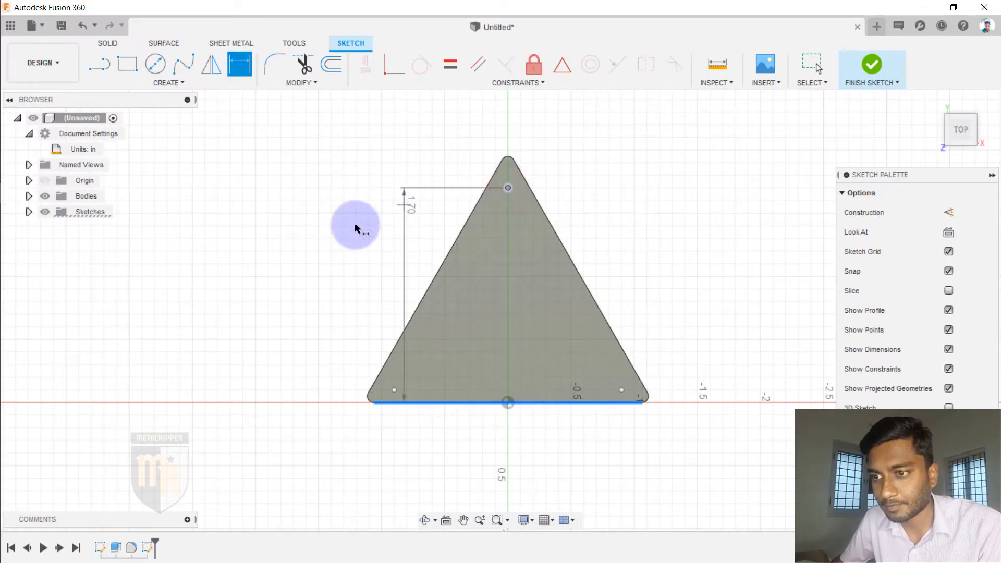
left_click(282, 300)
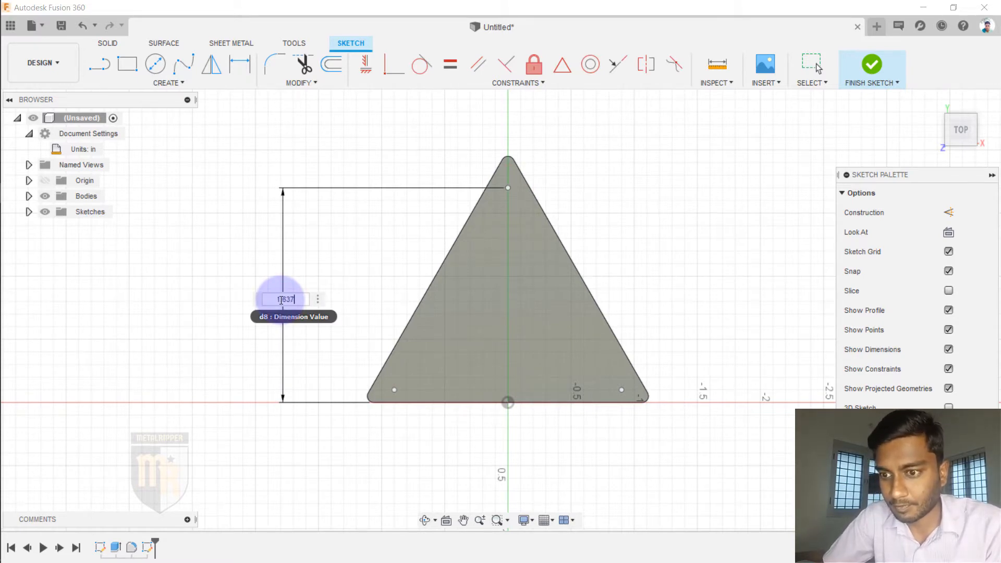
type("1.637")
key("Return")
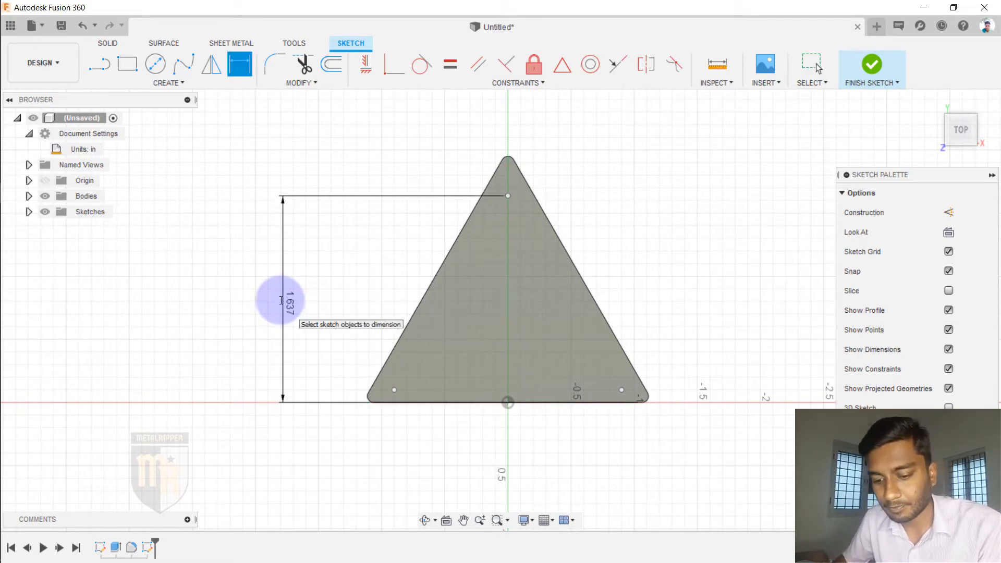
Consult the part drawing and dimension the horizontal distance between the apex point and the lower-left point at 0.828 in
key("alt+Tab")
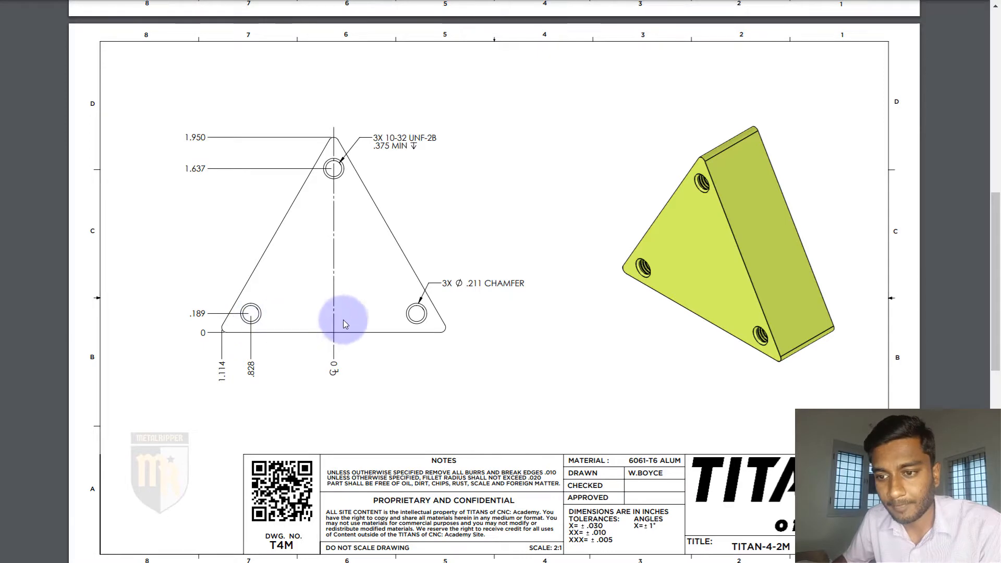
key("alt+Tab")
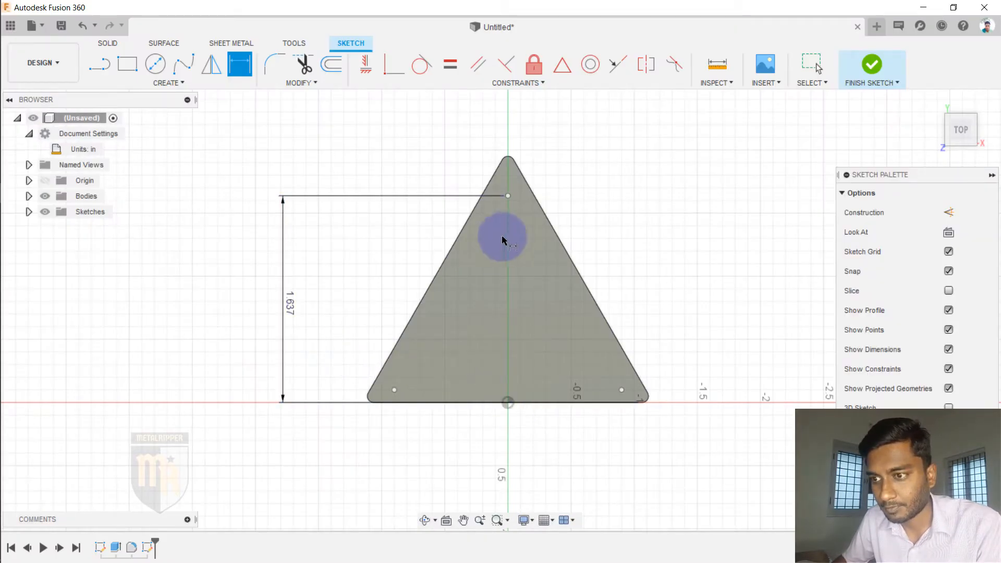
left_click(510, 197)
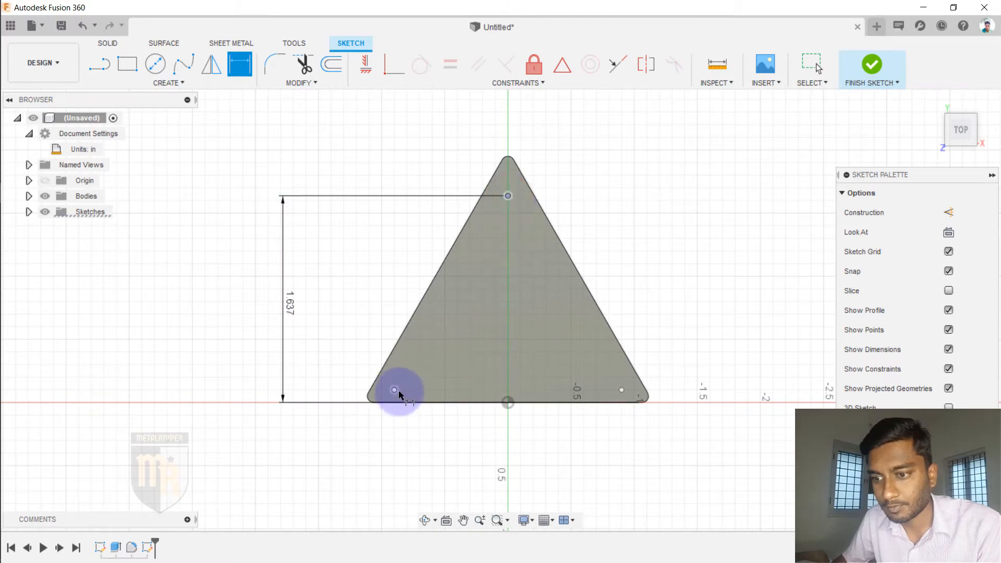
left_click(397, 392)
left_click(451, 472)
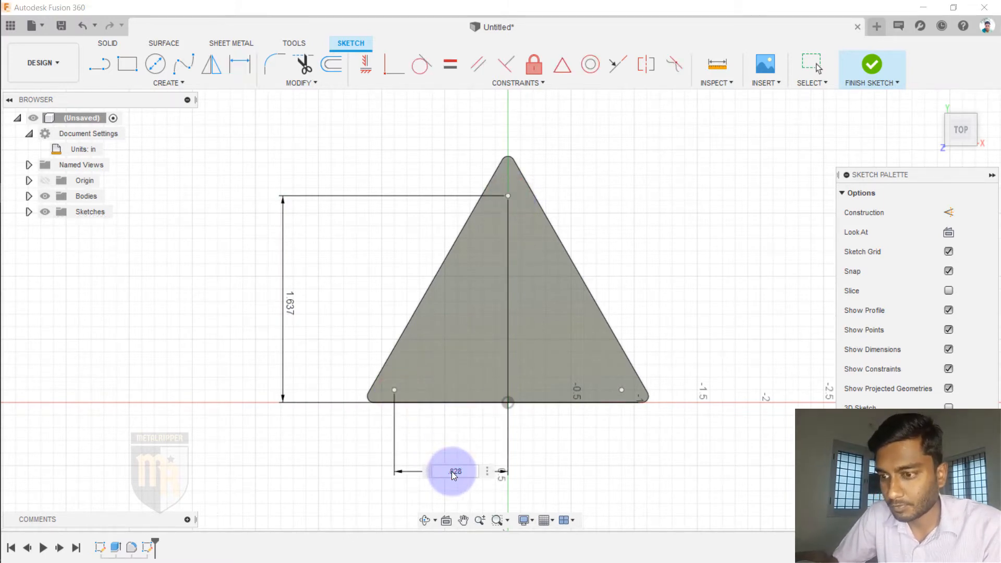
type(".828")
key("Return")
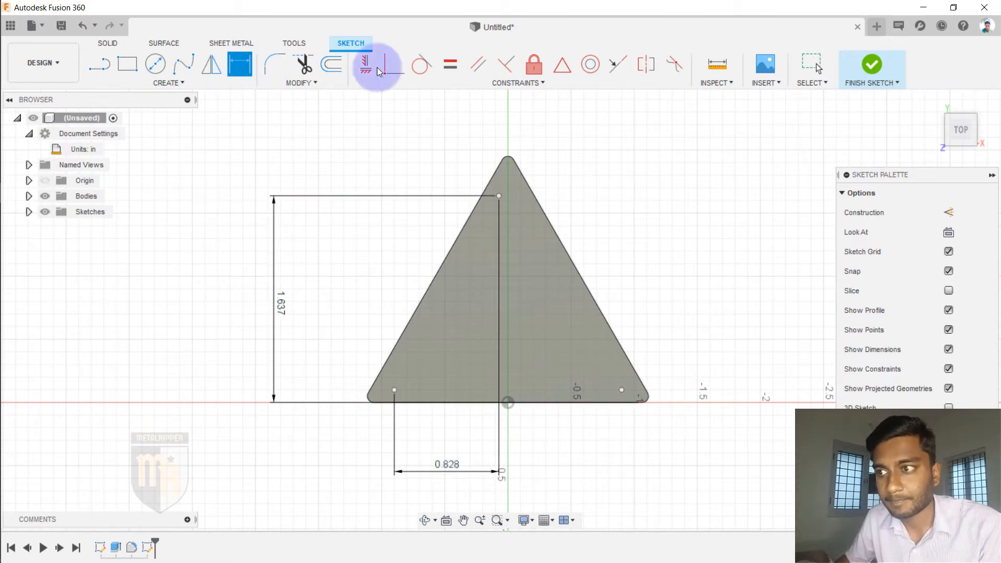
key("Escape")
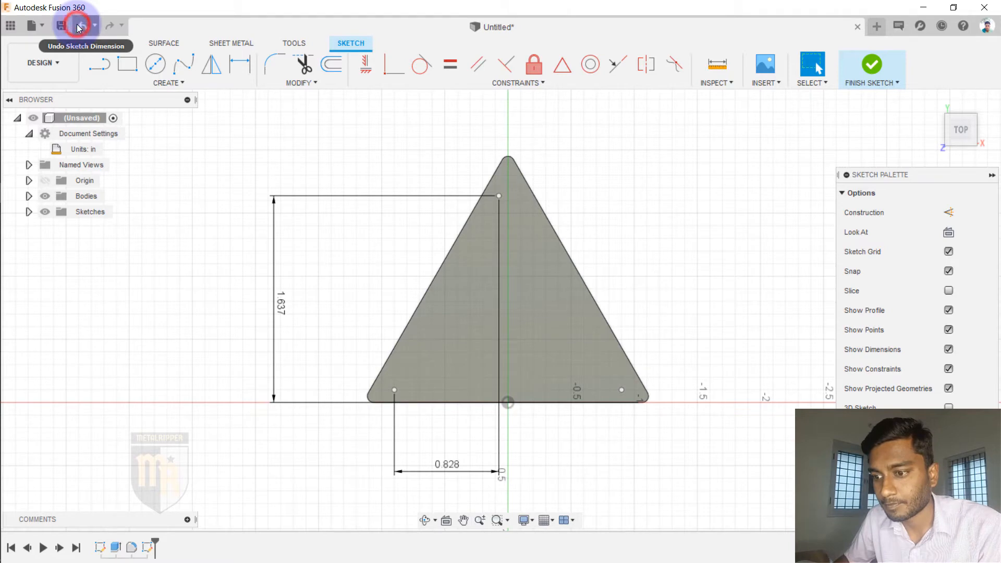
Undo the 0.828 in dimension value, redo it to compare the apex point's position, and undo it again
left_click(78, 25)
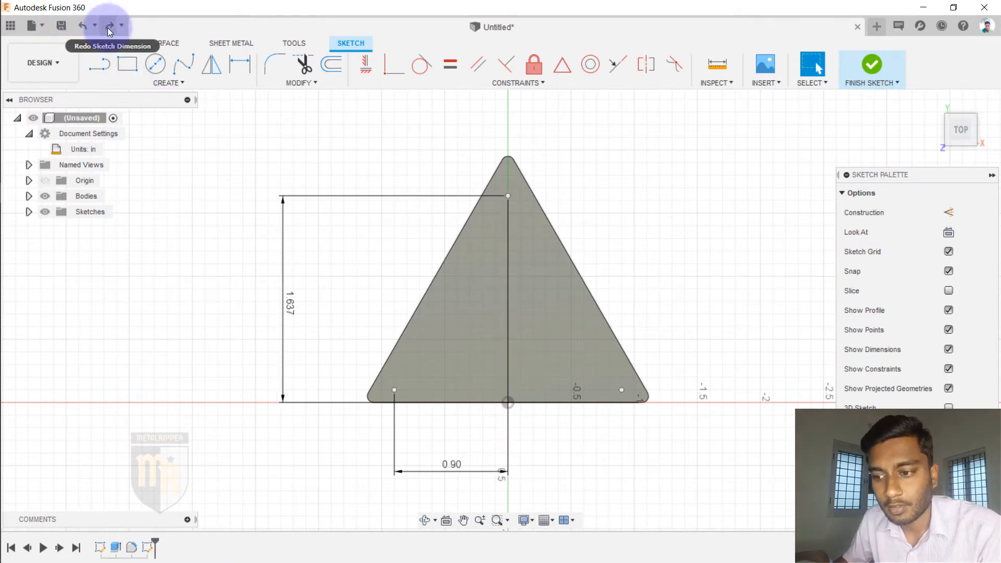
left_click(109, 26)
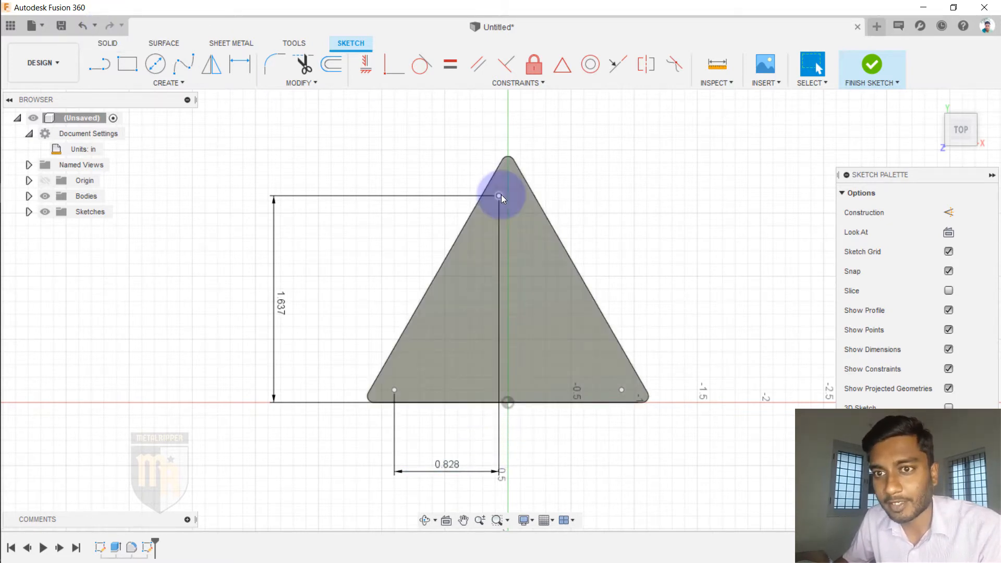
left_click(81, 27)
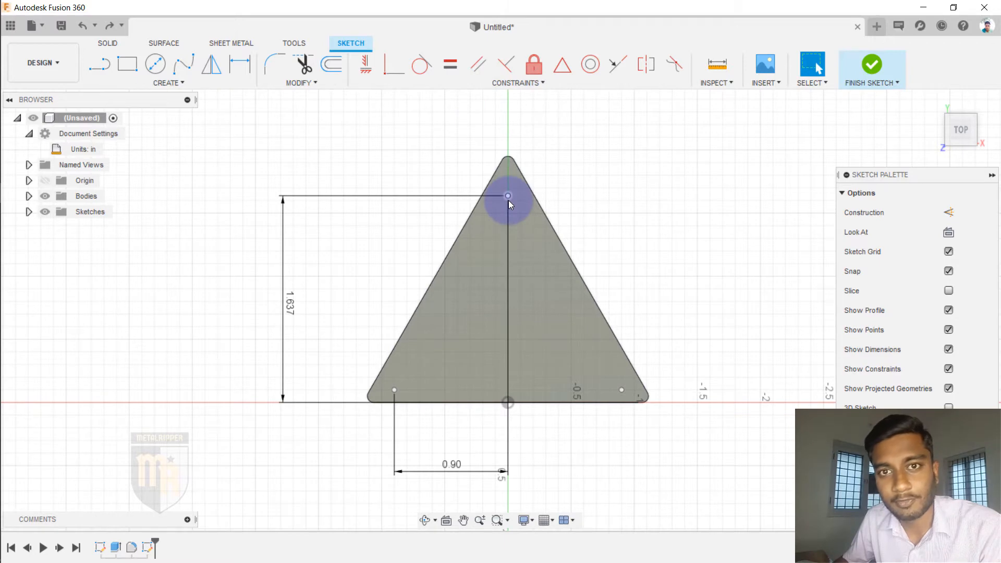
Fix the apex point in place and set its horizontal distance to the lower-left point to 0.828 in
left_click(499, 83)
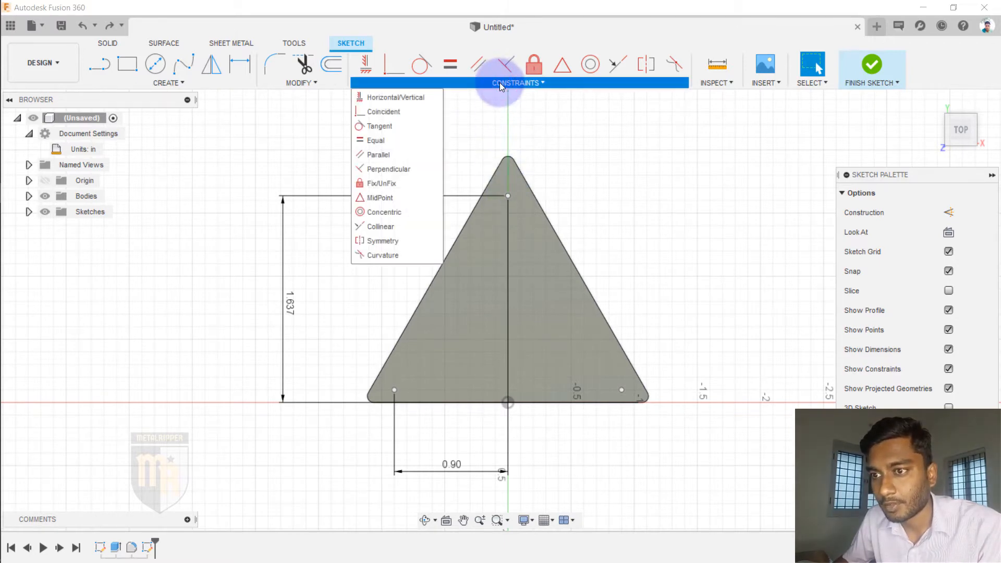
left_click(381, 184)
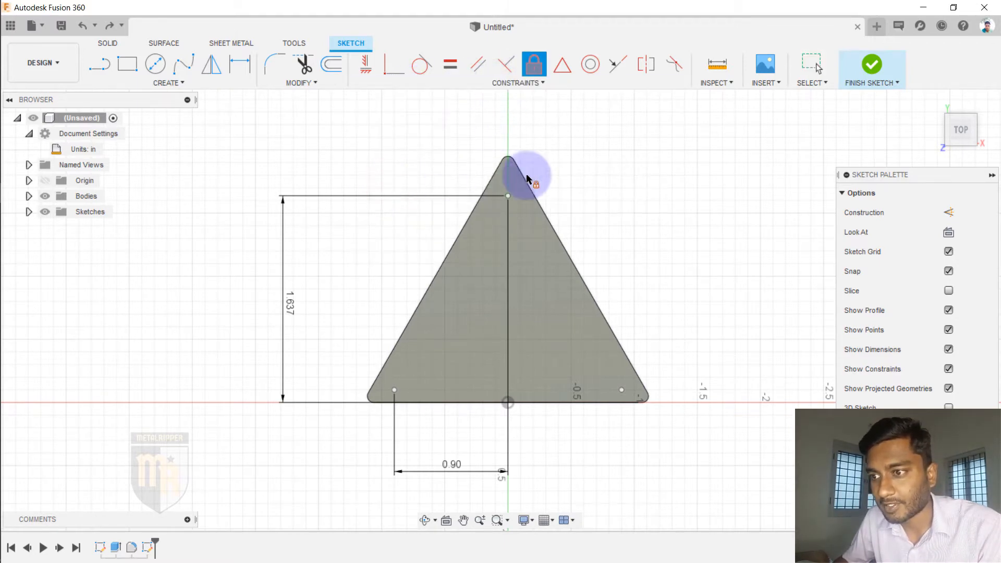
left_click(508, 197)
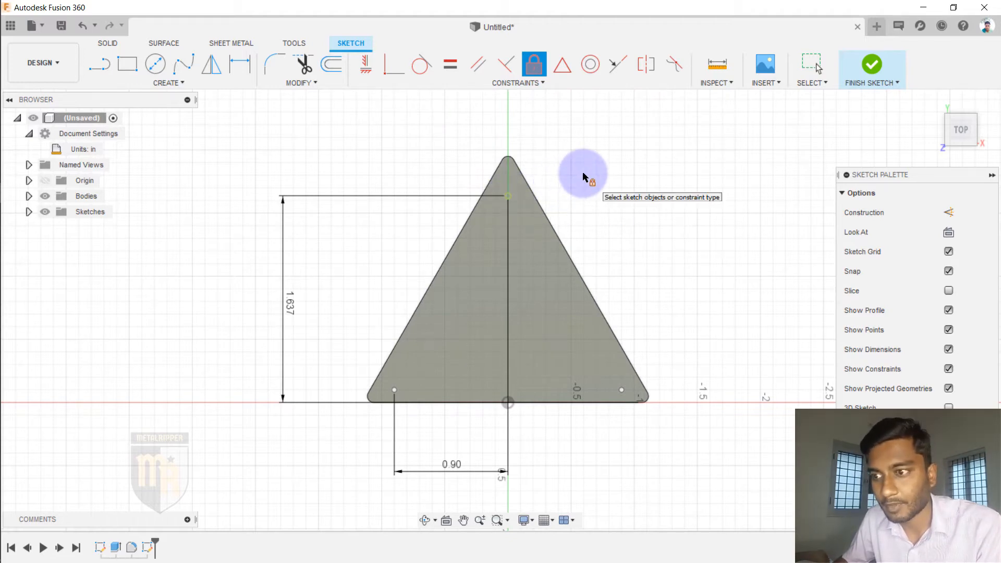
key("Escape")
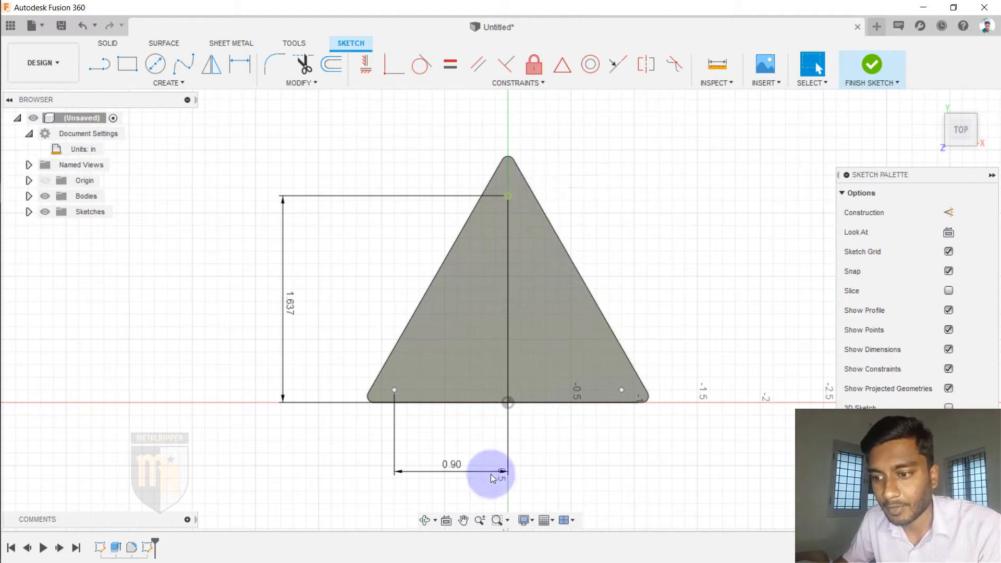
double_click(452, 465)
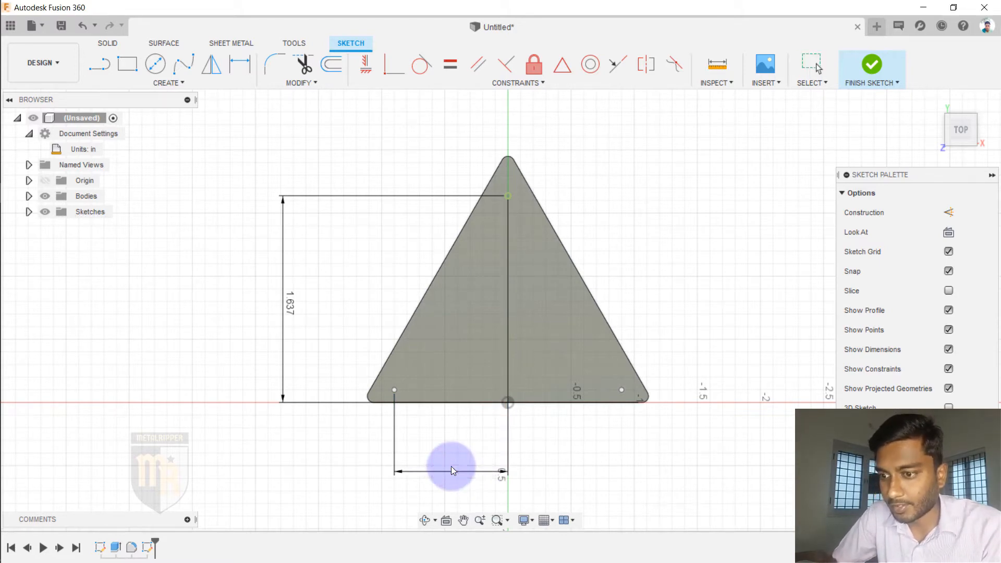
left_click(502, 226)
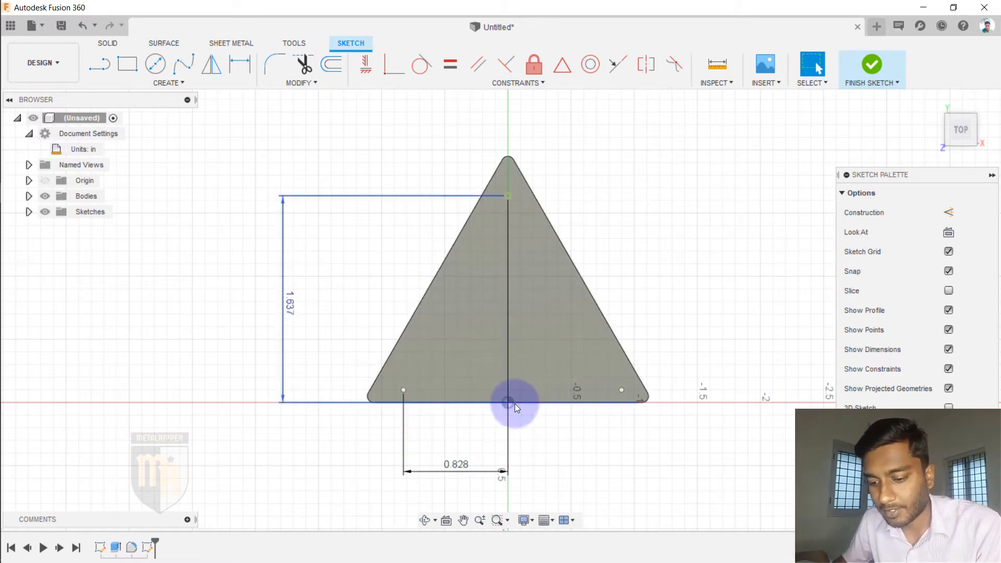
Dimension the horizontal distance from the apex point to the lower-right point, linking its value to the 0.828 in dimension
key("d")
left_click(508, 195)
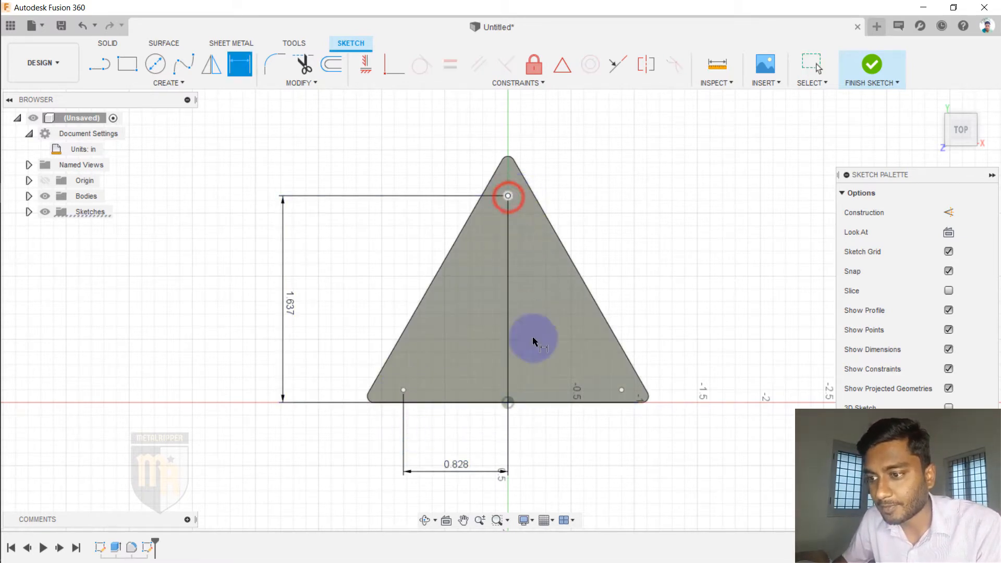
left_click(621, 391)
left_click(570, 472)
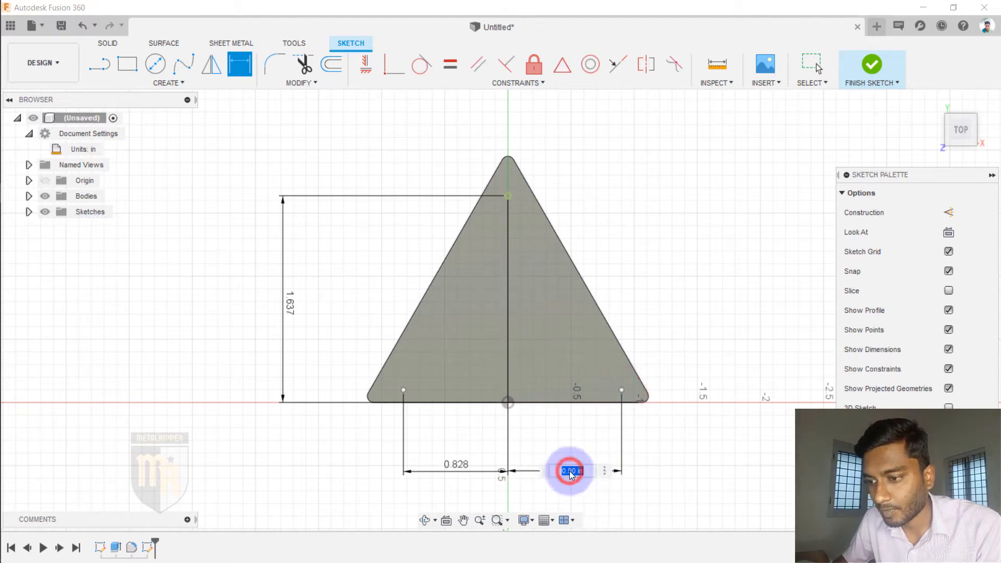
left_click(459, 465)
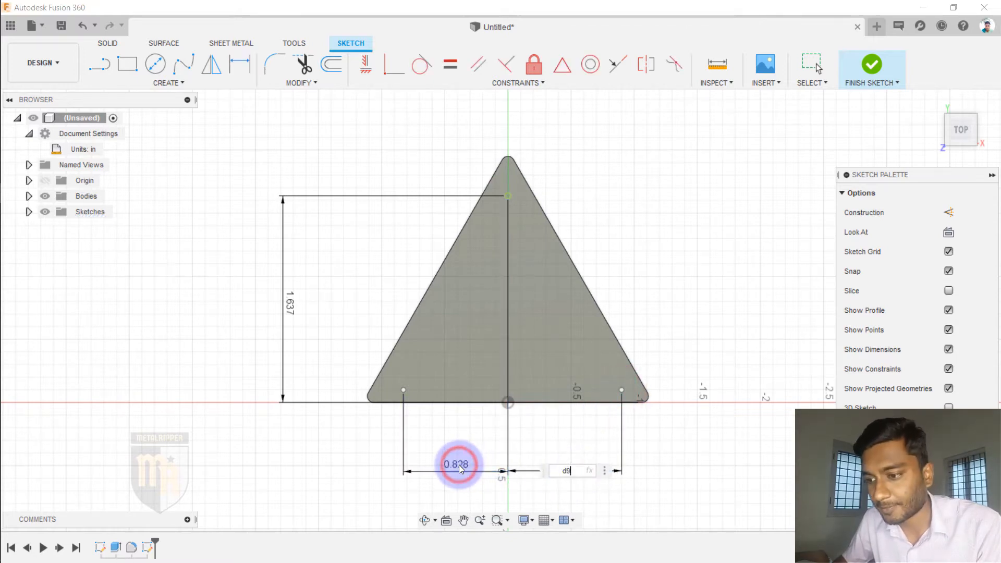
key("Return")
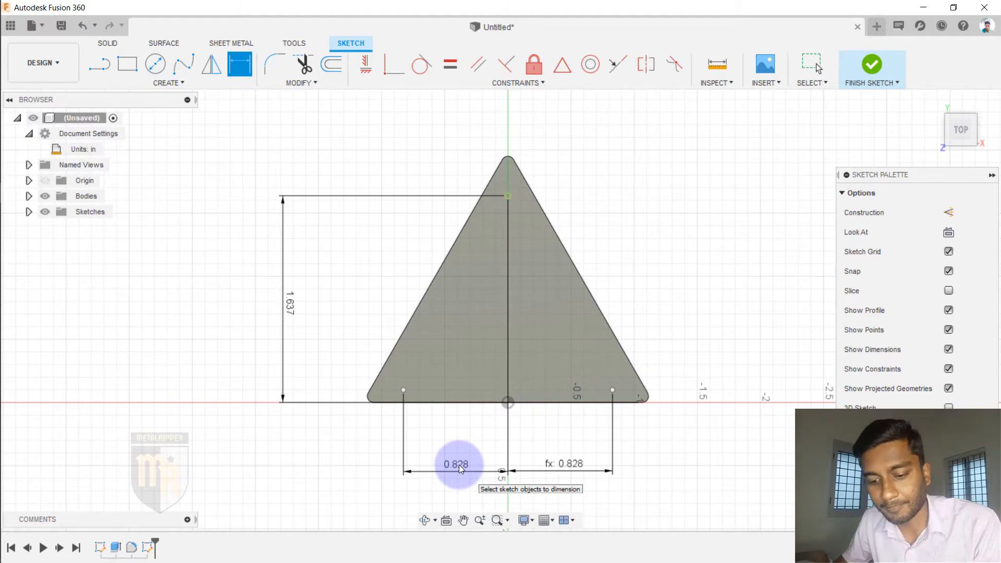
Look up the lower hole height in the part drawing and dimension the lower-left point 0.189 in above the base edge
key("alt+Tab")
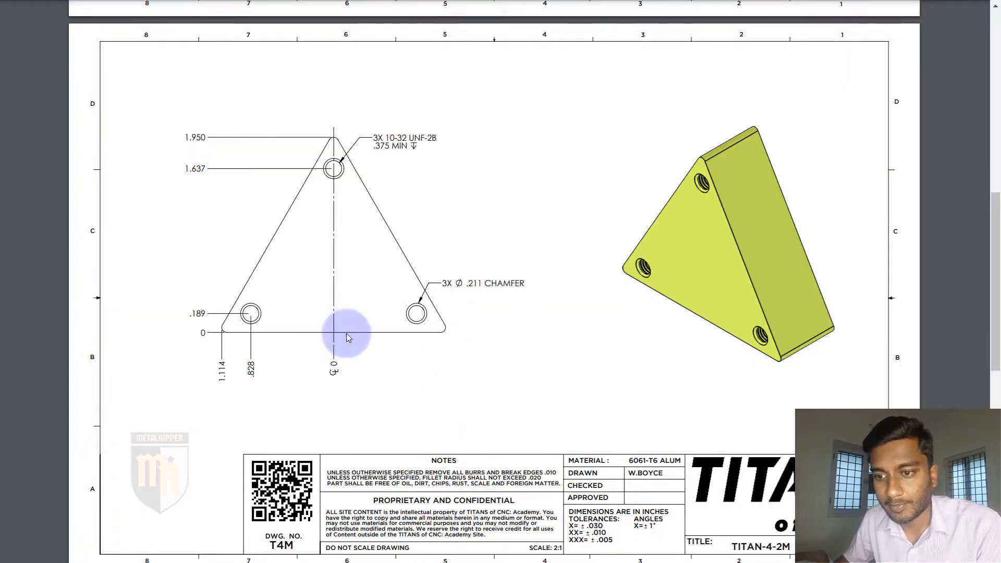
left_click_drag(191, 312, 209, 311)
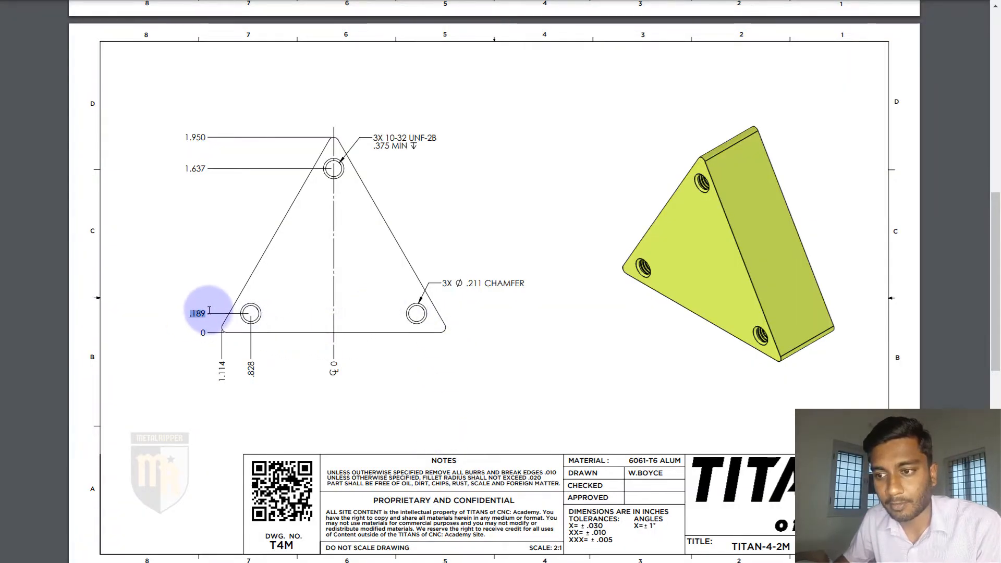
key("alt+Tab")
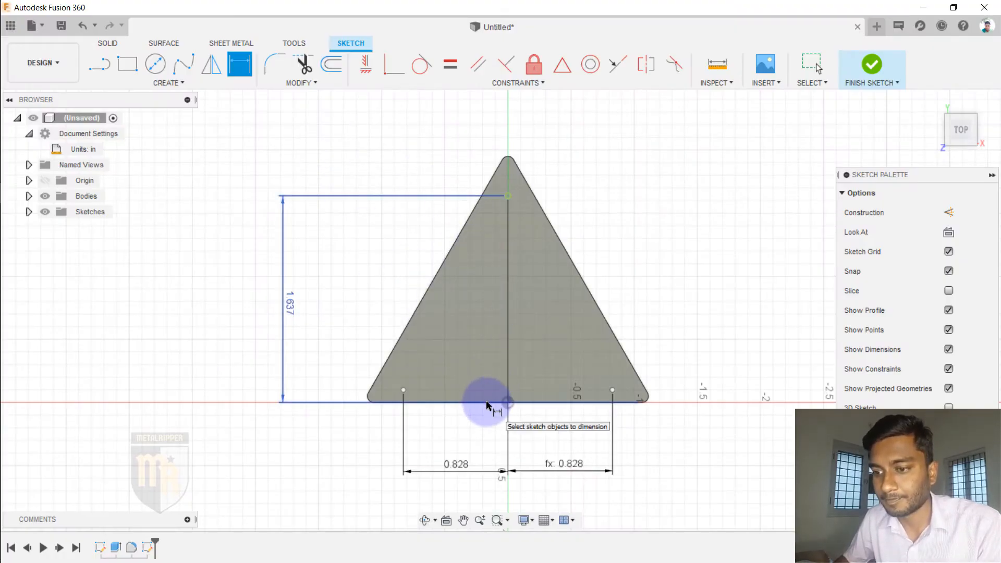
left_click(403, 390)
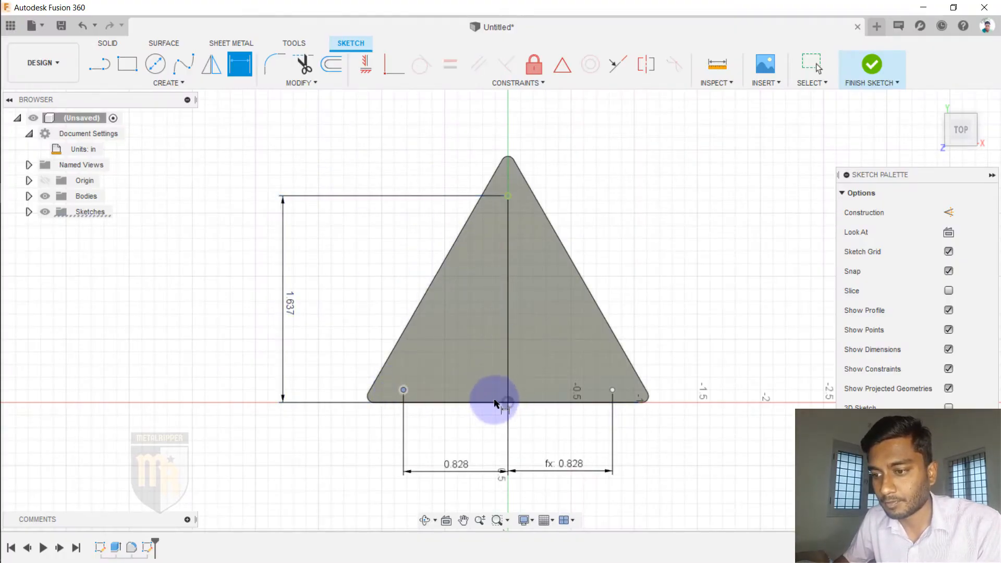
left_click(494, 401)
left_click(326, 365)
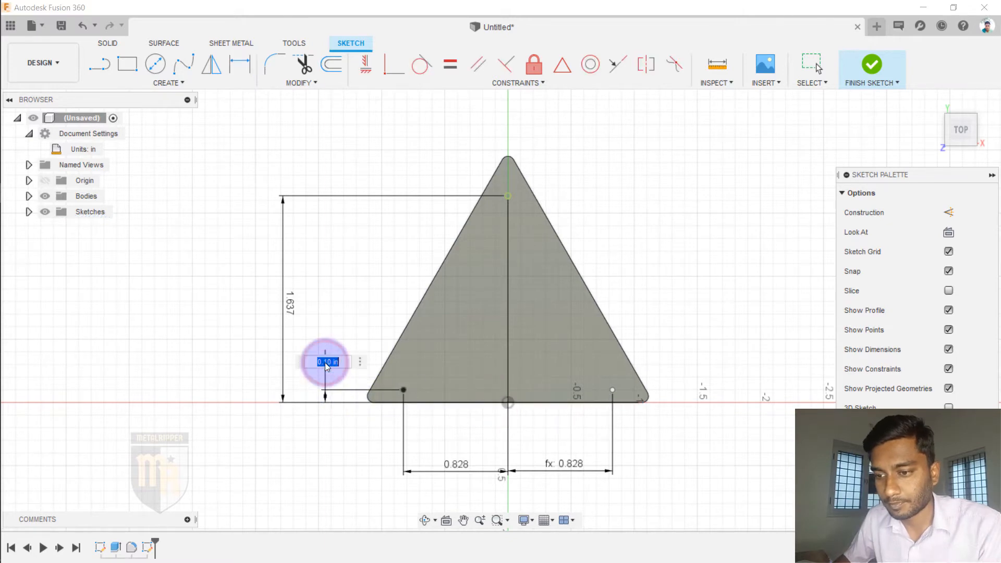
key("Return")
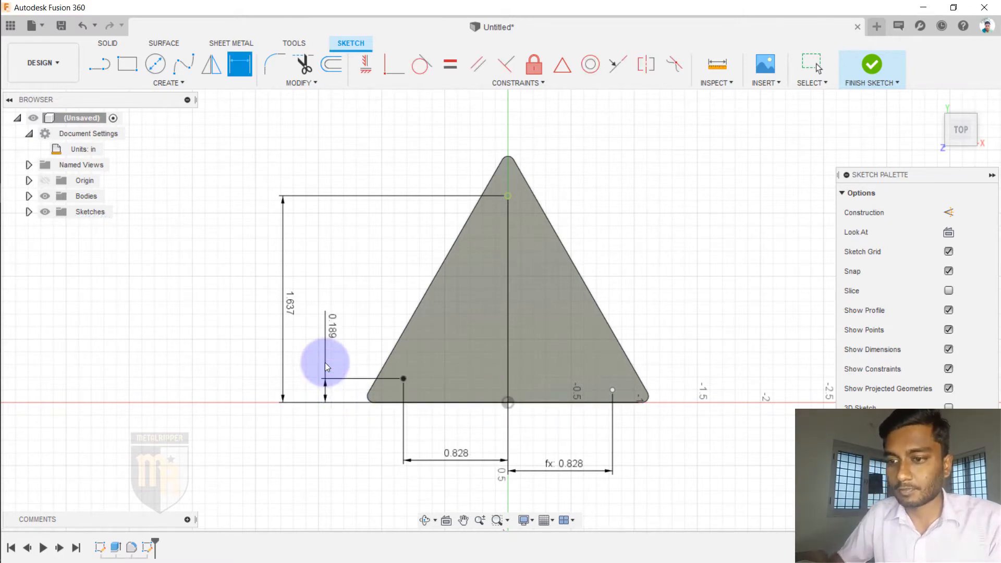
Dimension the lower-right point's height above the base edge at 0.189 in
left_click(615, 391)
left_click(593, 401)
left_click(699, 335)
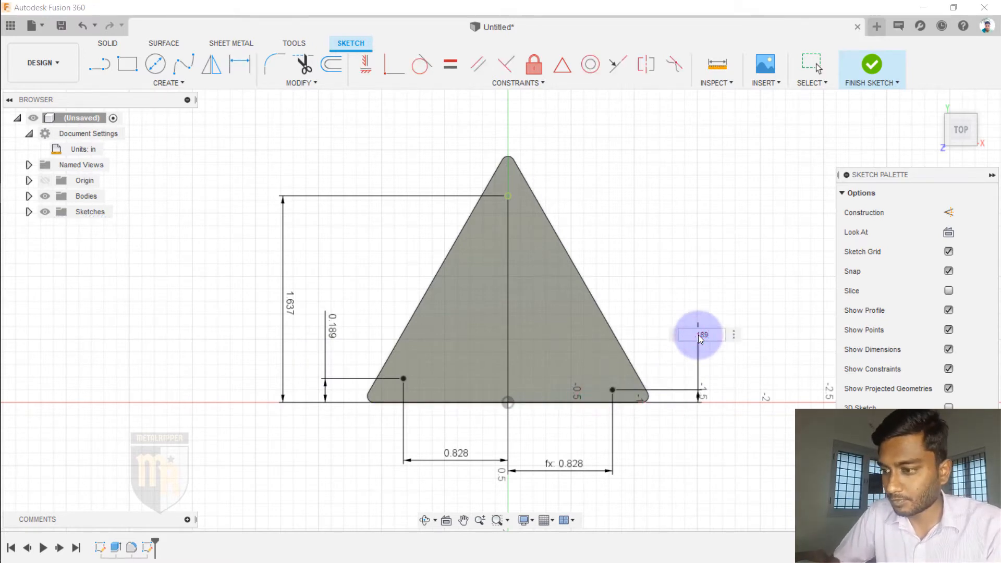
key("Return")
scroll(399, 257, "down", 4)
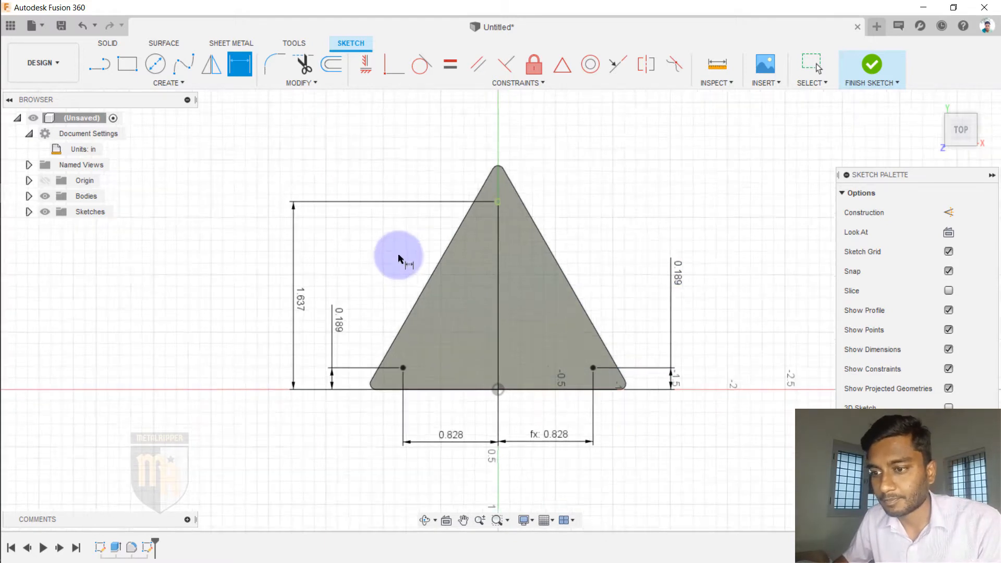
scroll(432, 293, "up", 3)
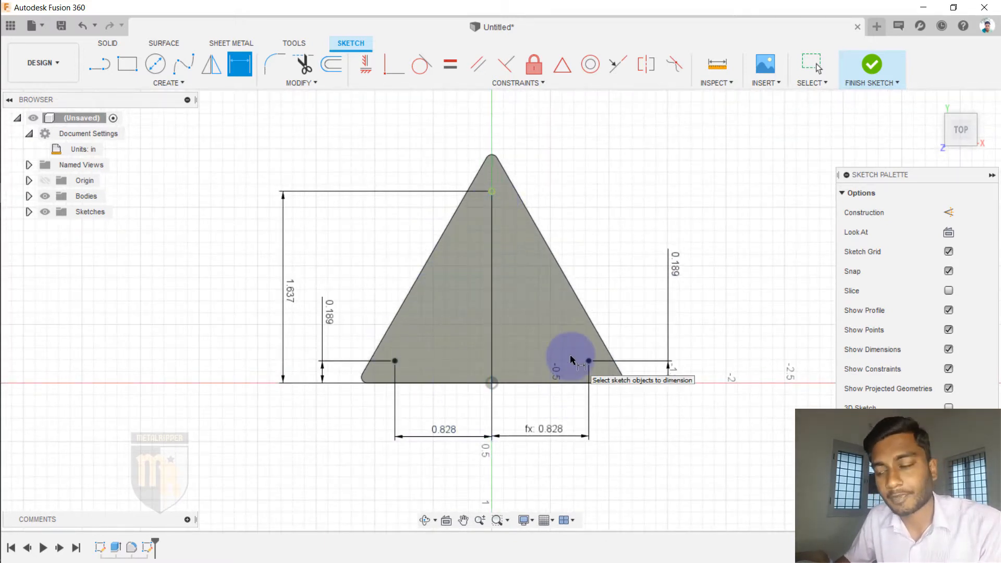
Finish the sketch with the three dimensioned hole-position points
left_click(955, 429)
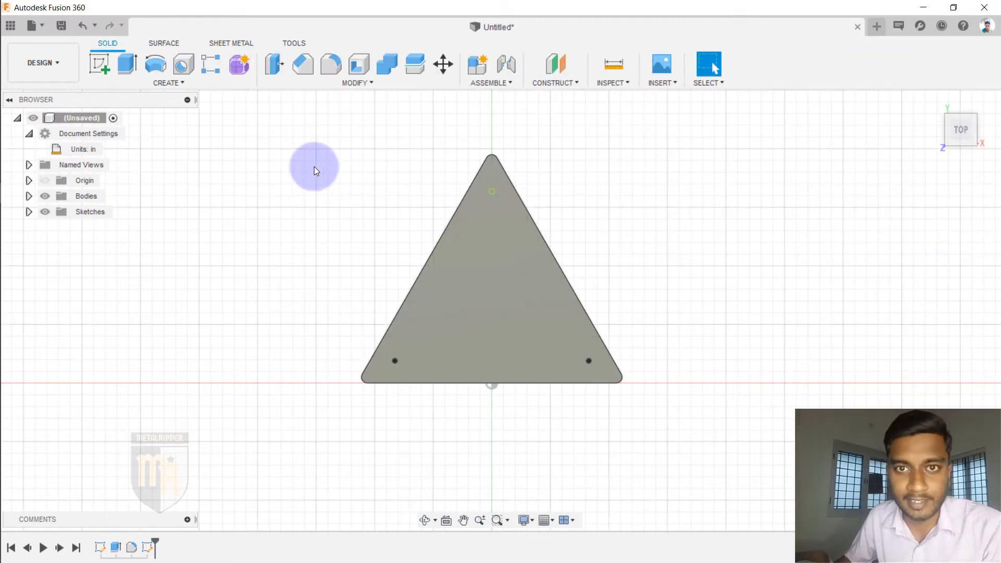
left_click(172, 83)
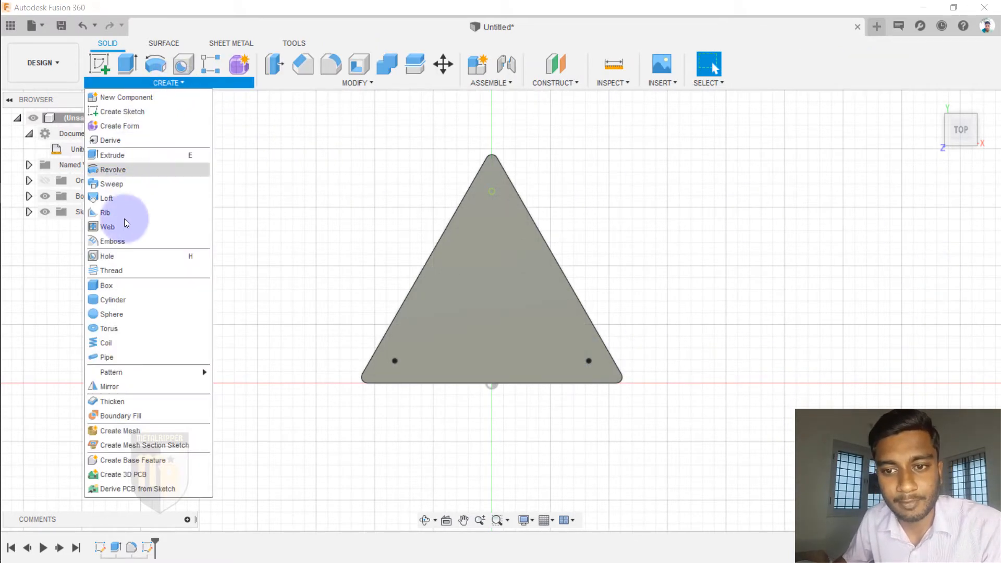
left_click(125, 271)
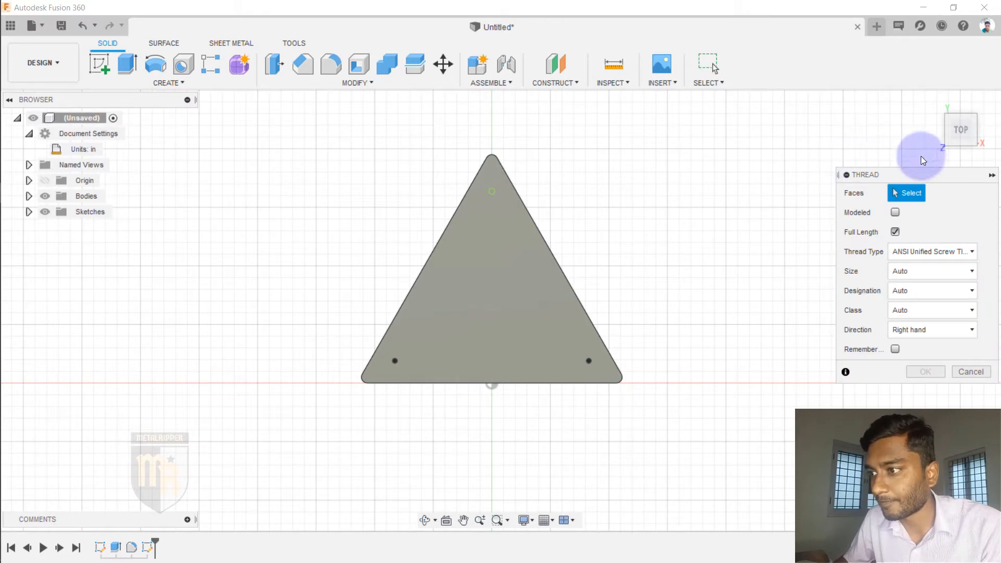
left_click_drag(966, 117, 959, 123)
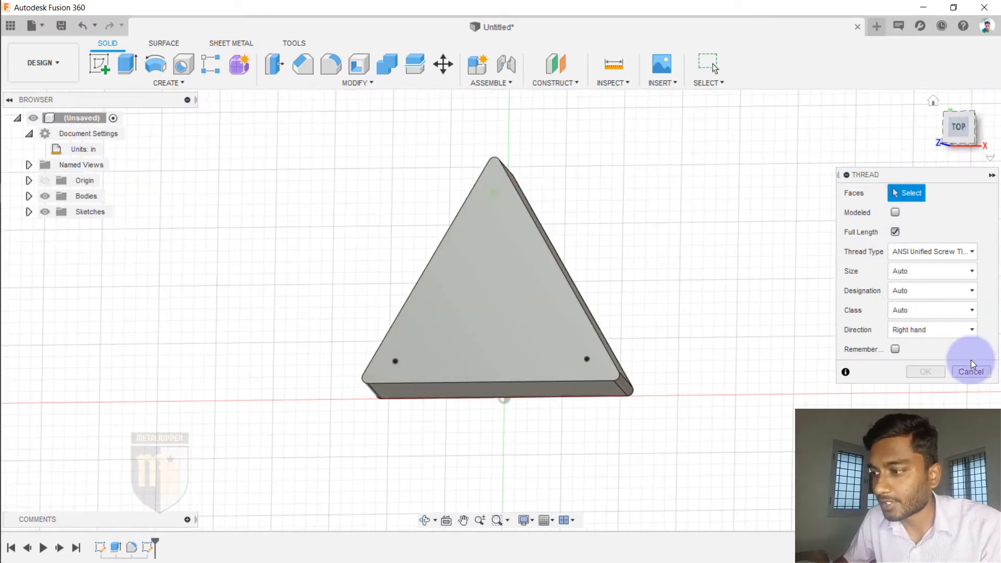
left_click(971, 372)
Begin a Hole feature with From Sketch (Multiple Holes) placement and select the three dimensioned sketch points
left_click(195, 84)
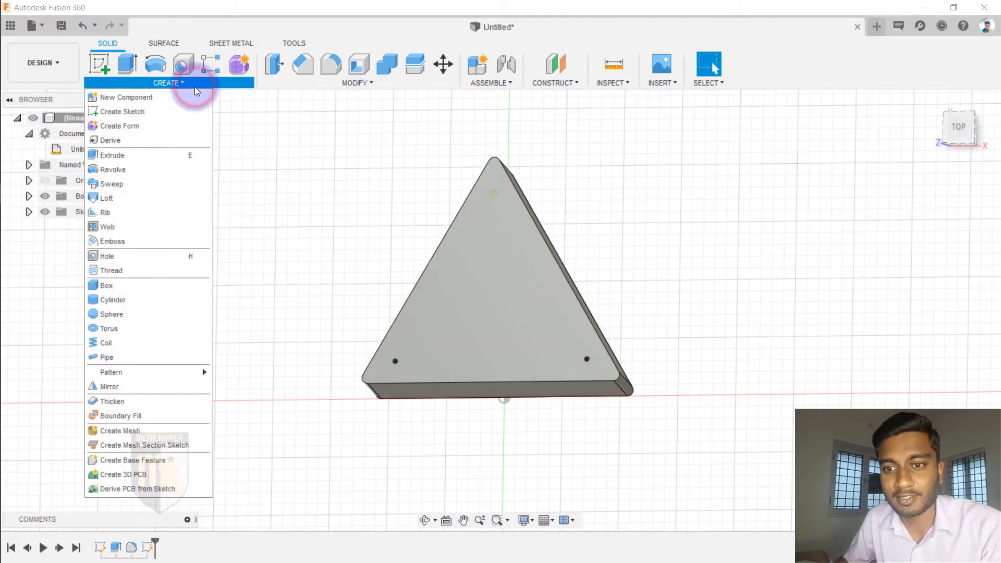
left_click(127, 256)
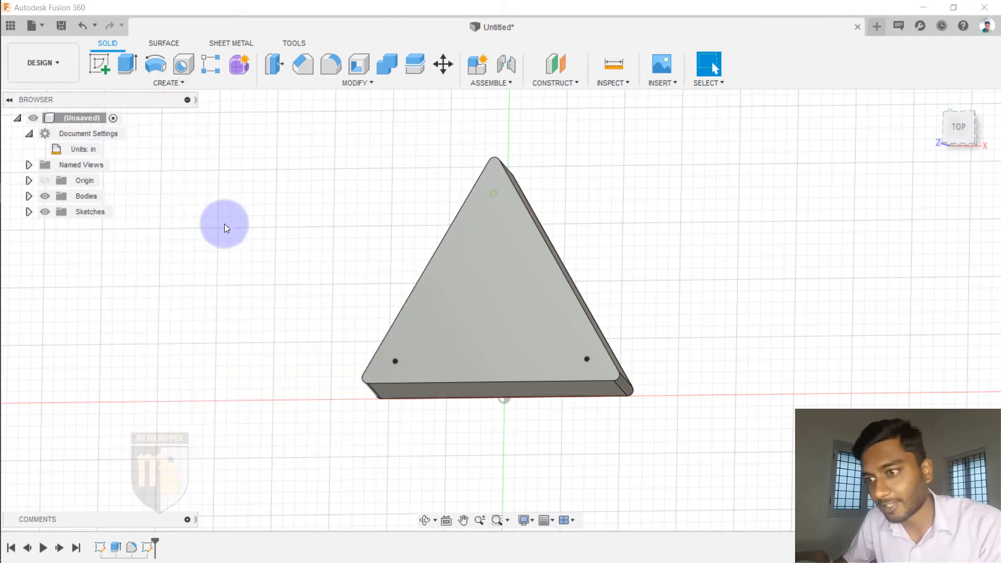
left_click(877, 193)
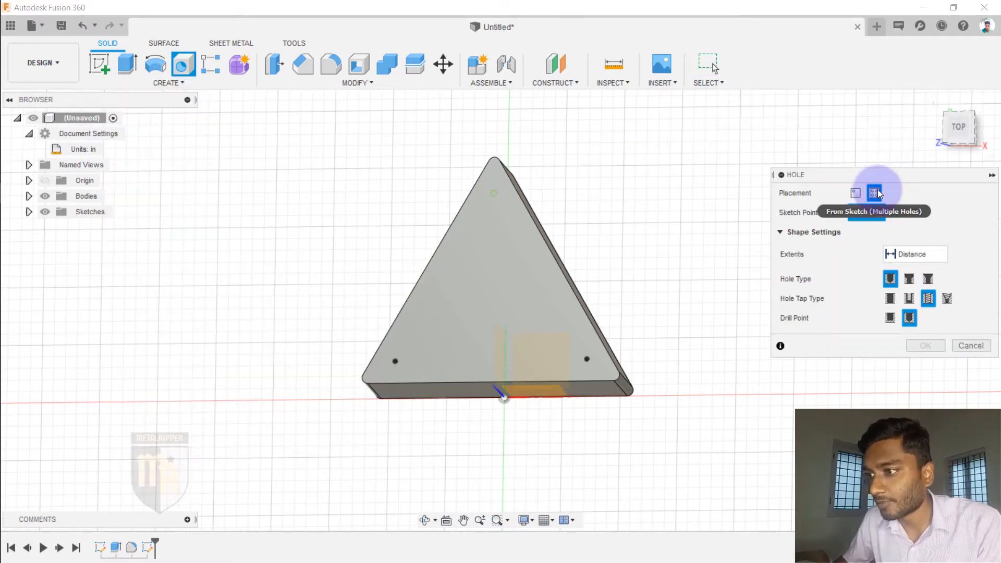
left_click(495, 196)
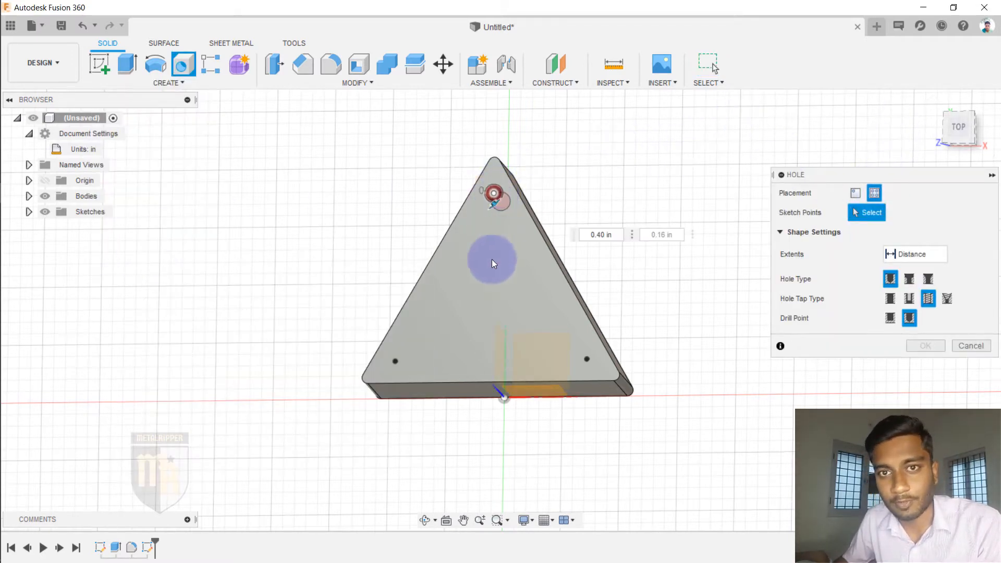
left_click(395, 361)
left_click(592, 367)
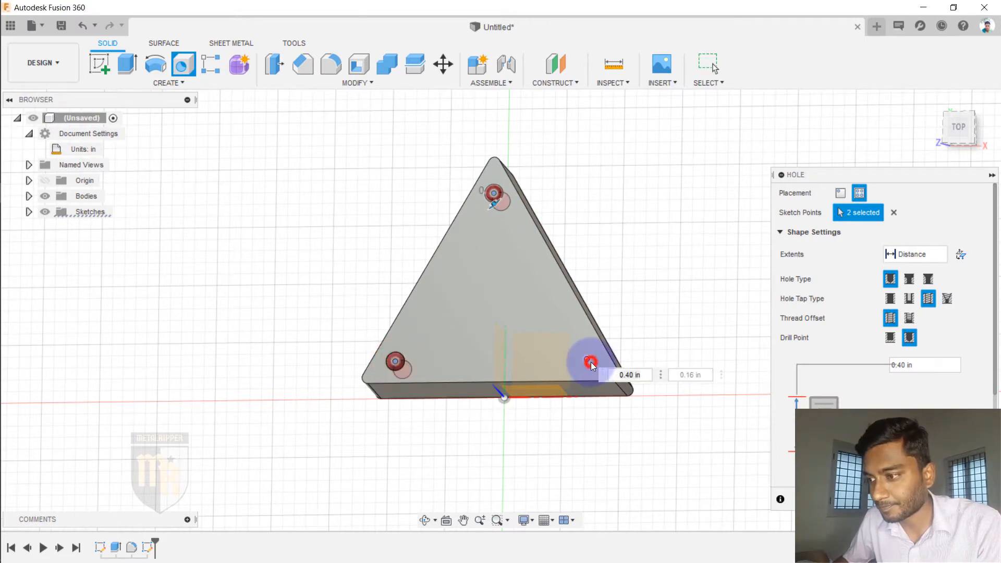
Try the counterbore hole type on the three holes and switch back to the simple type
mouse_move(912, 178)
left_mouse_down()
mouse_move(852, 136)
mouse_move(843, 93)
left_mouse_up()
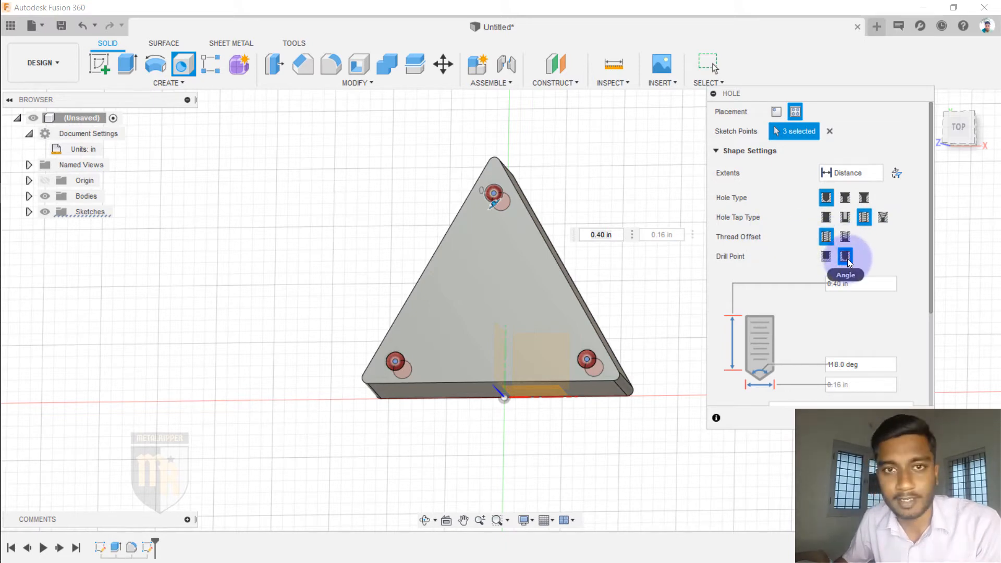
scroll(849, 261, "down", 2)
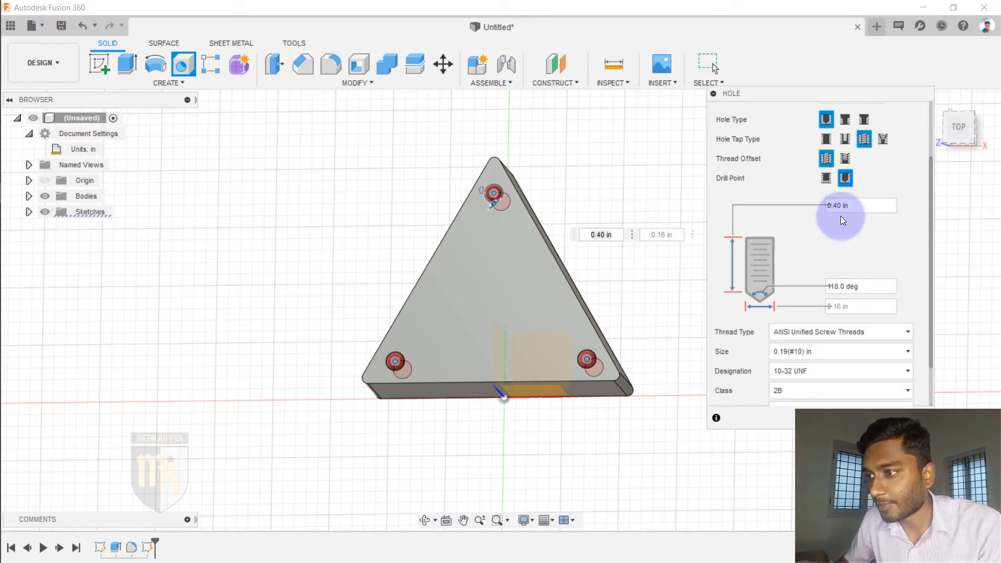
scroll(853, 204, "up", 2)
left_click(846, 200)
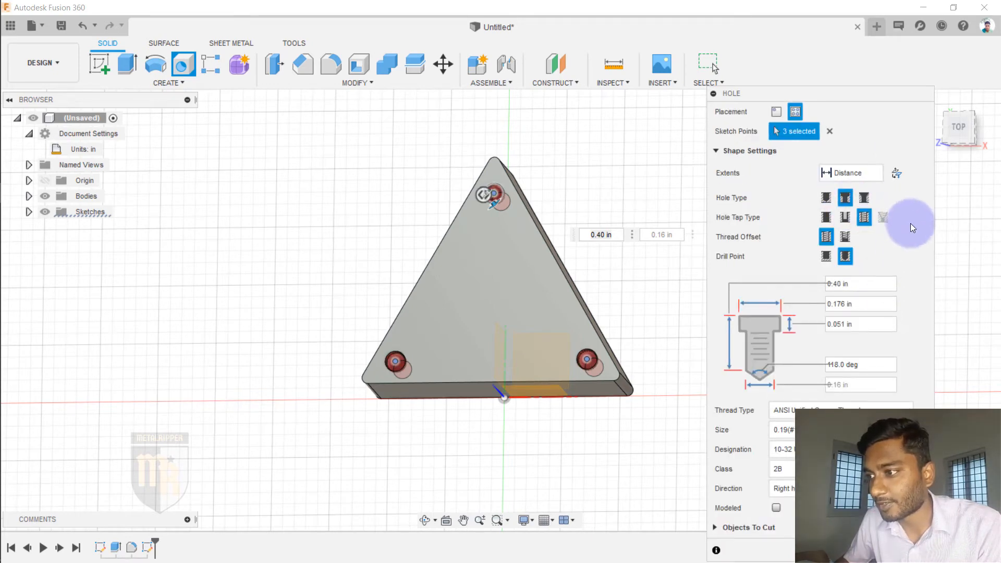
left_click(827, 198)
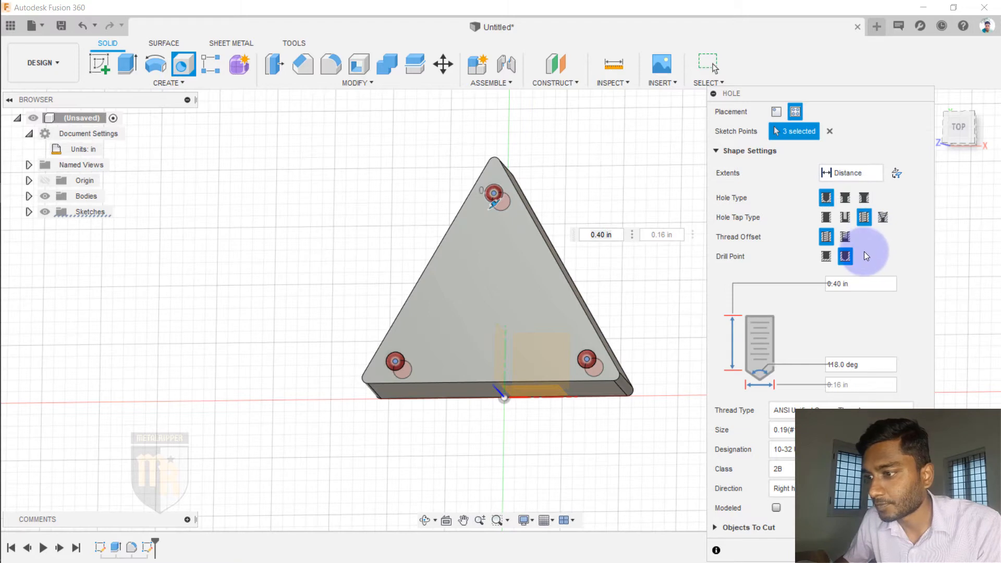
Create the three tapped holes 0.40 in deep with ANSI Unified size 0.19(#10) in, designation 10-32 UNF and class 2B
left_click_drag(846, 97, 817, 37)
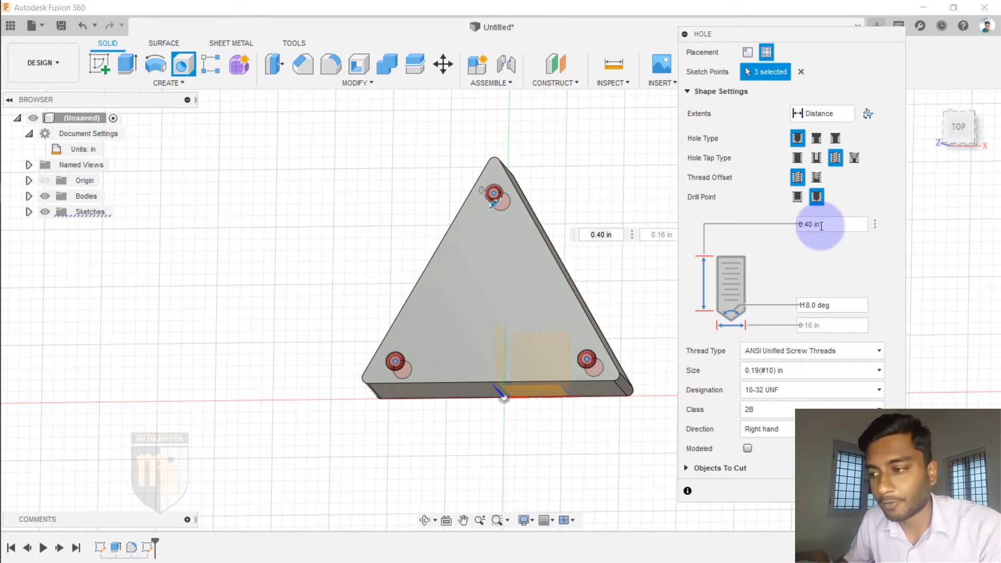
left_click_drag(806, 33, 802, 6)
left_click(866, 88)
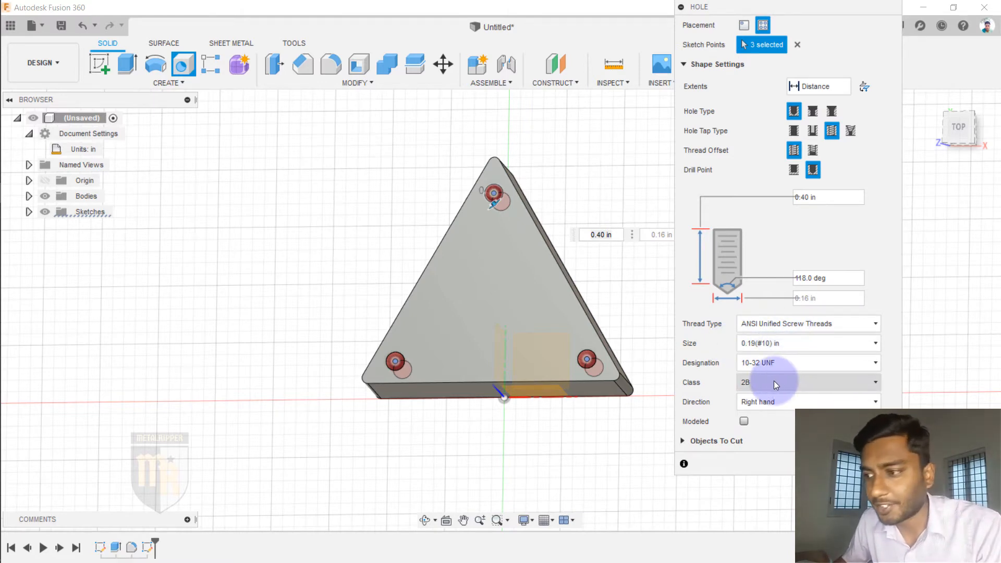
left_click(768, 346)
left_click(767, 412)
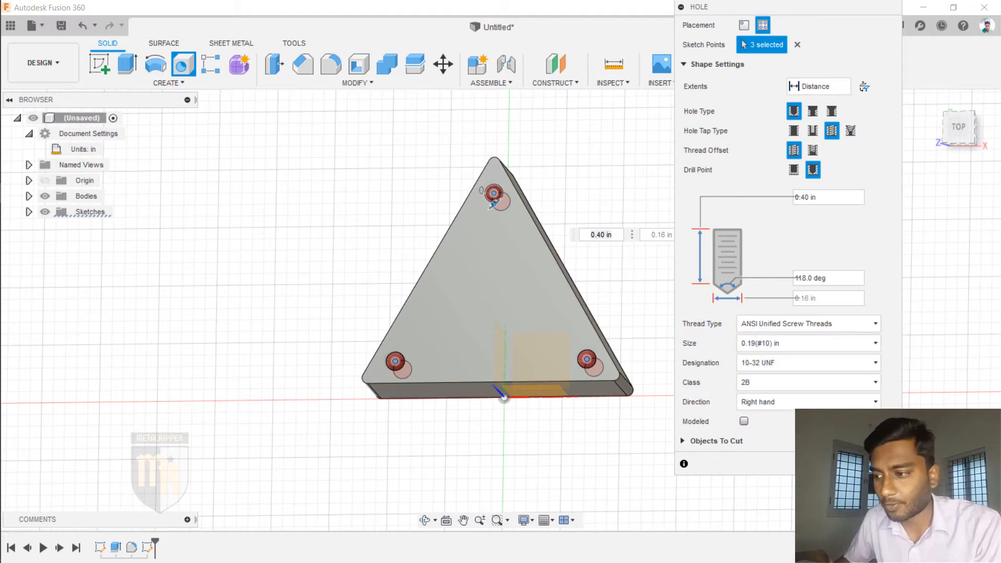
left_click(839, 464)
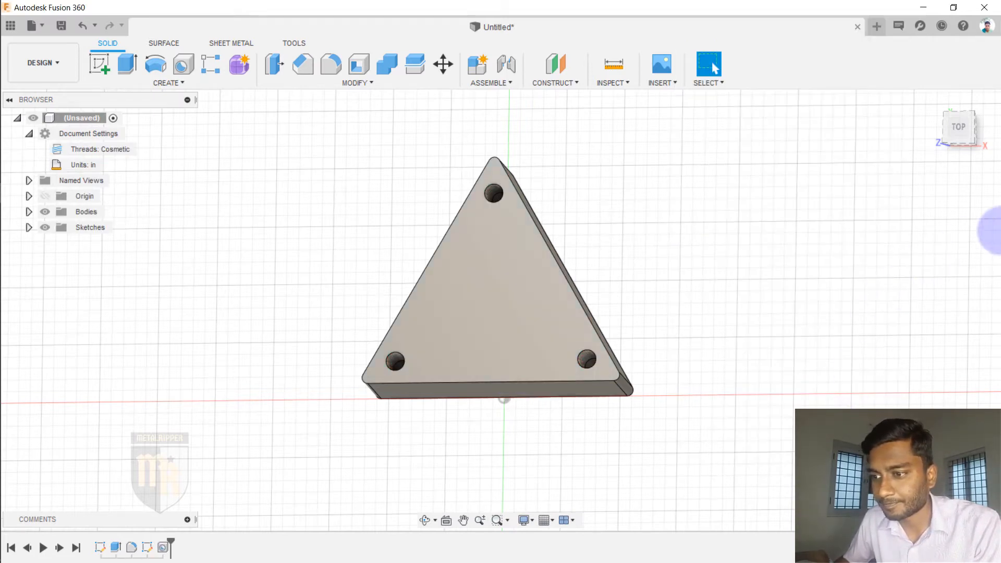
Look up the hole chamfer callout in the part drawing and try a 0.211 in equal-distance chamfer on the three hole edges
left_click_drag(945, 135, 960, 134)
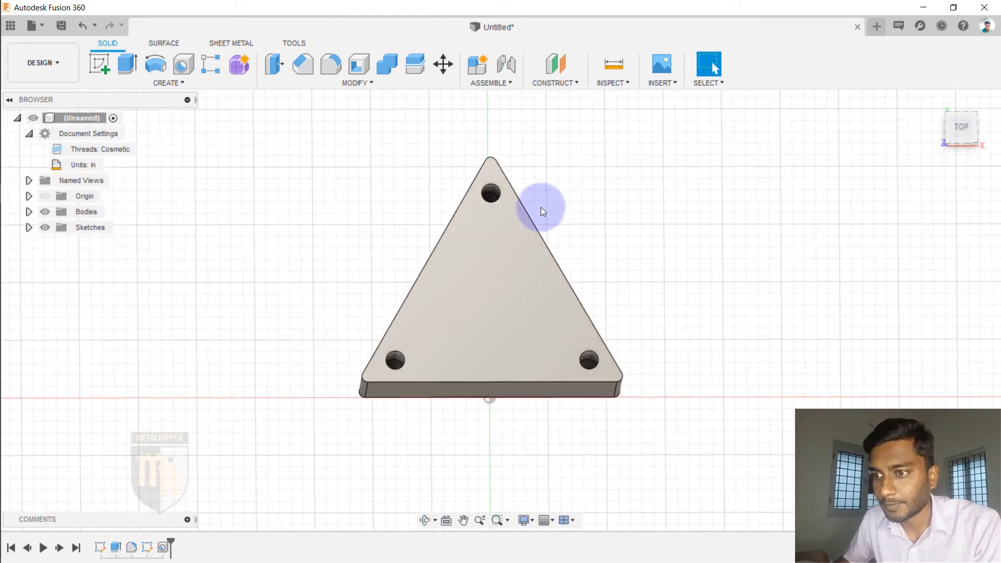
scroll(541, 208, "up", 5)
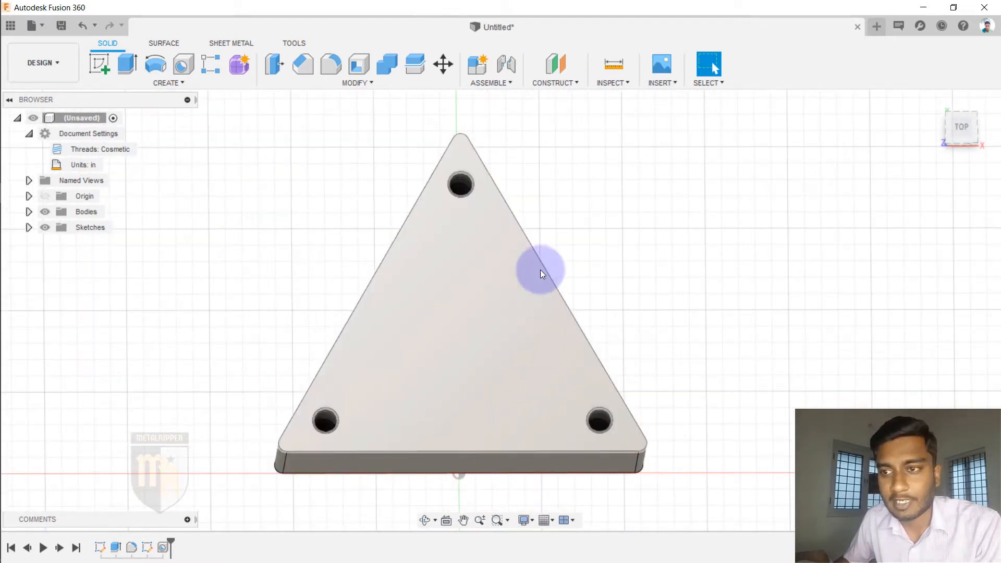
left_click(358, 79)
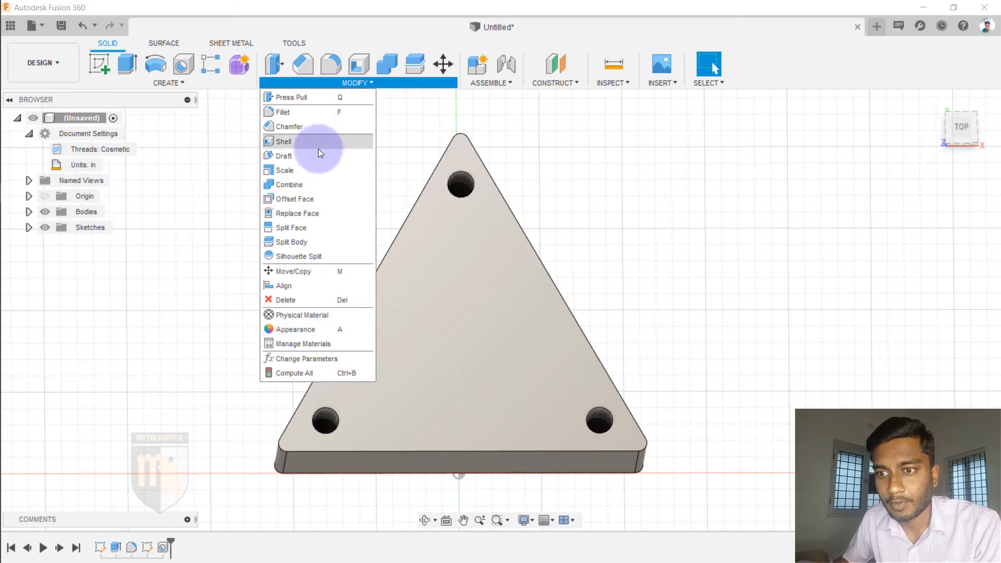
left_click(302, 127)
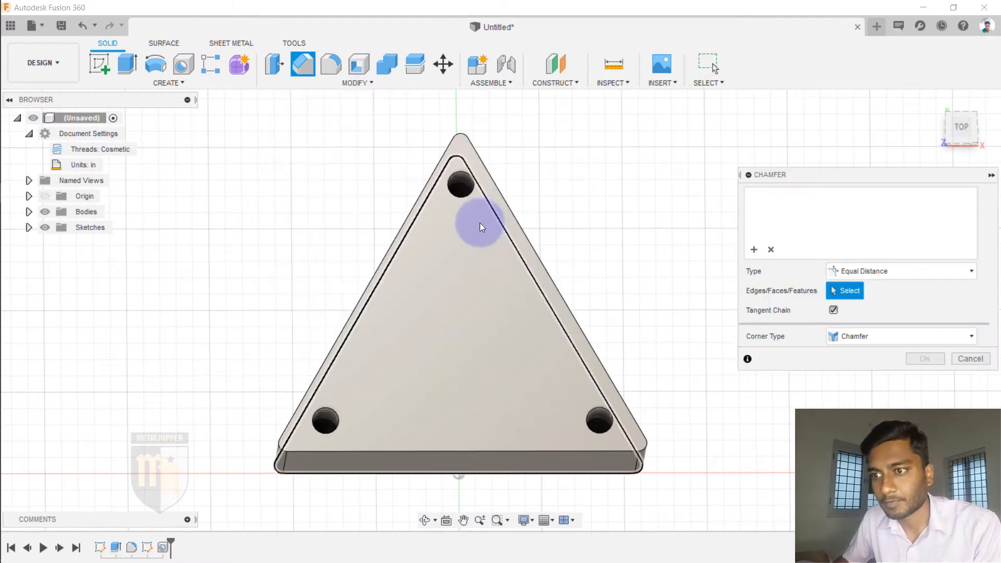
scroll(459, 187, "up", 5)
left_click(482, 163)
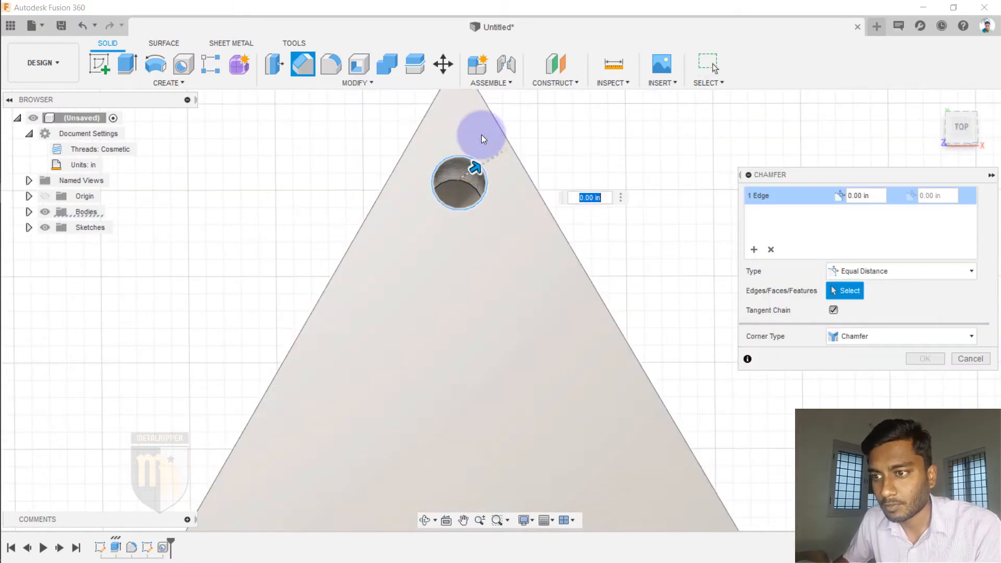
scroll(481, 135, "down", 5)
left_click(637, 422)
left_click(323, 425)
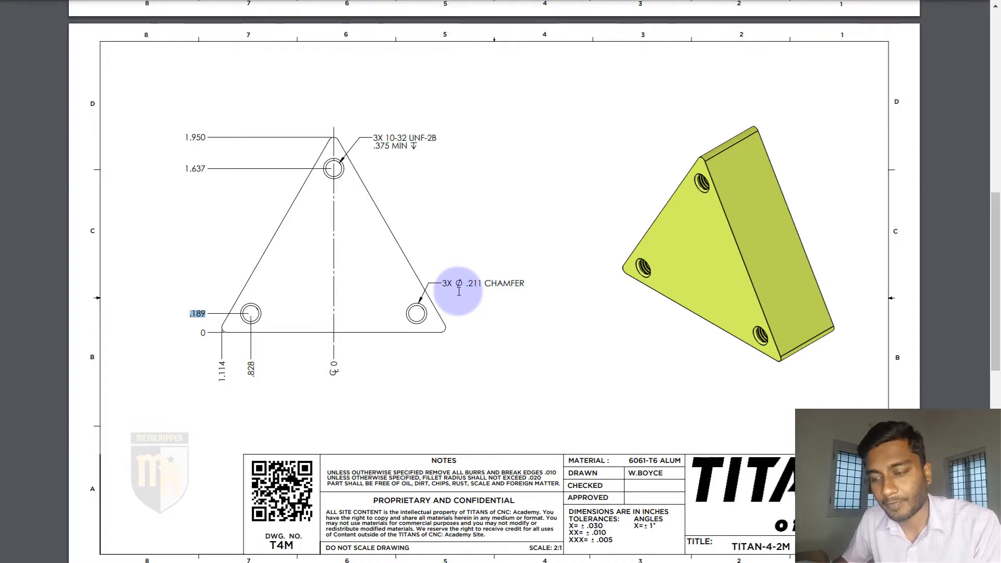
key("alt+Tab")
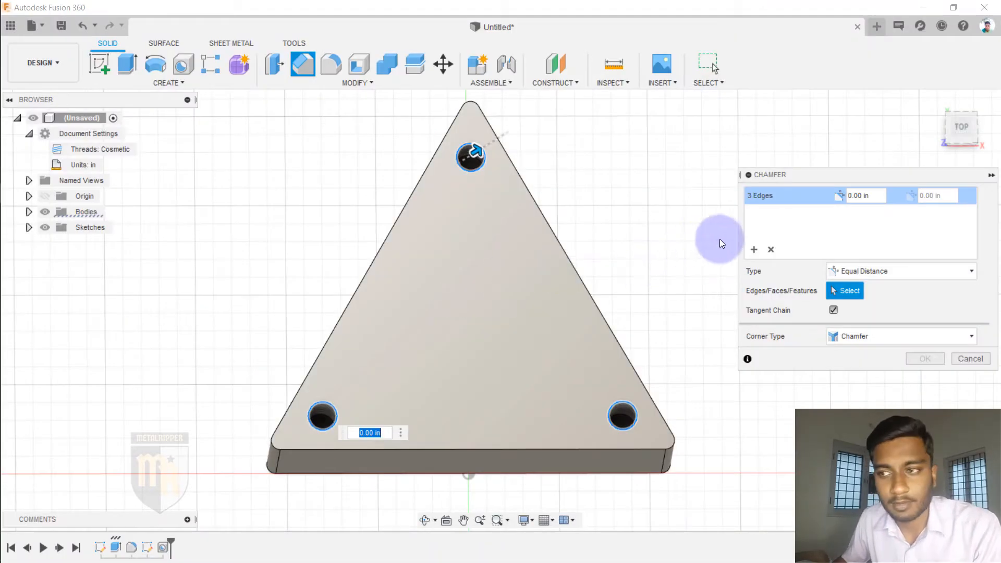
left_click_drag(846, 172, 788, 145)
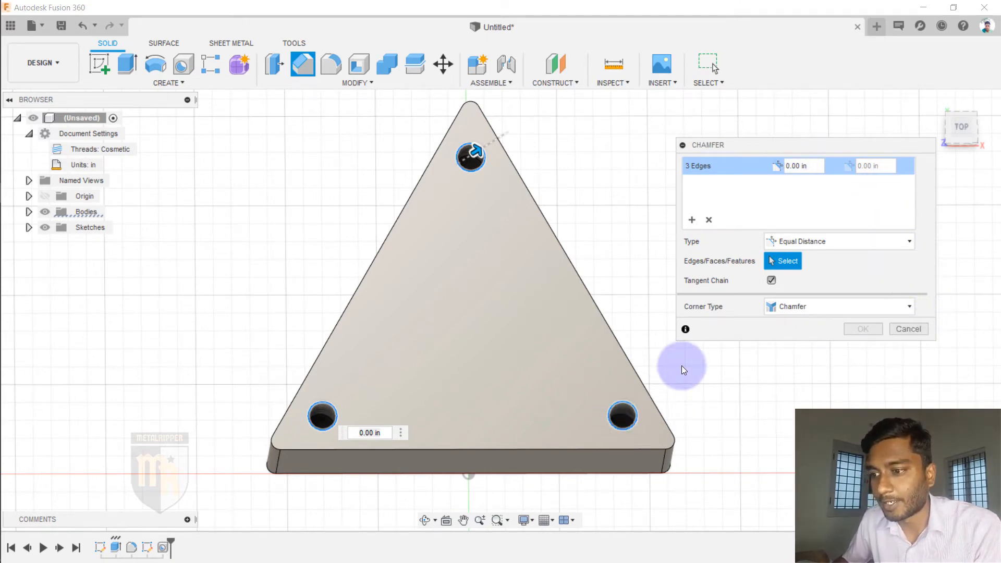
left_click(801, 173)
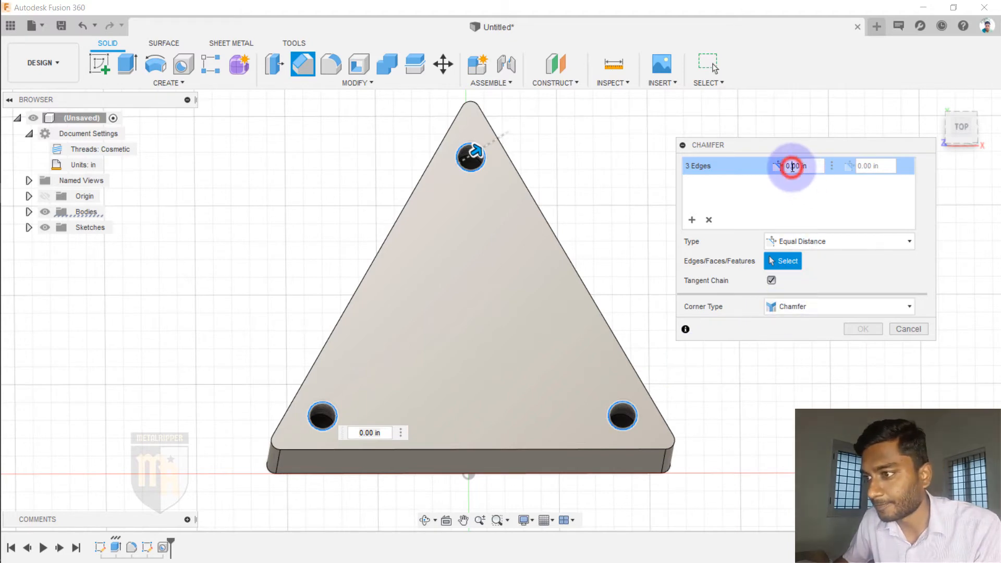
type("21")
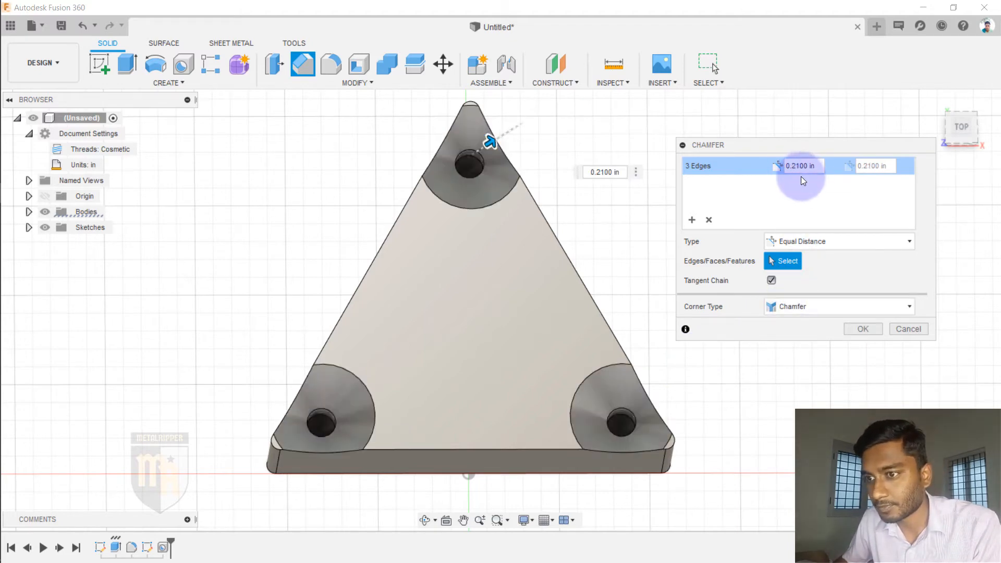
type("1")
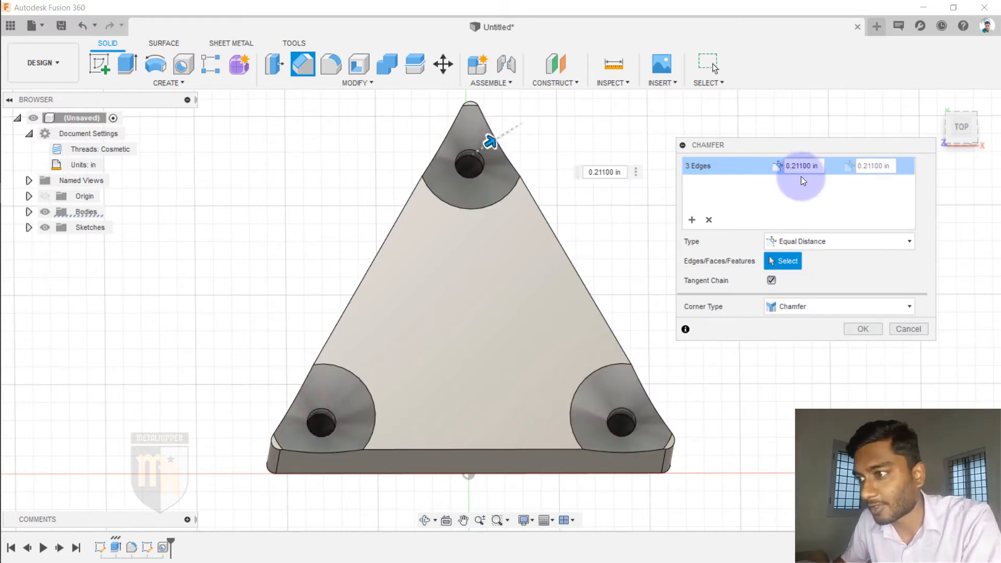
left_click(895, 327)
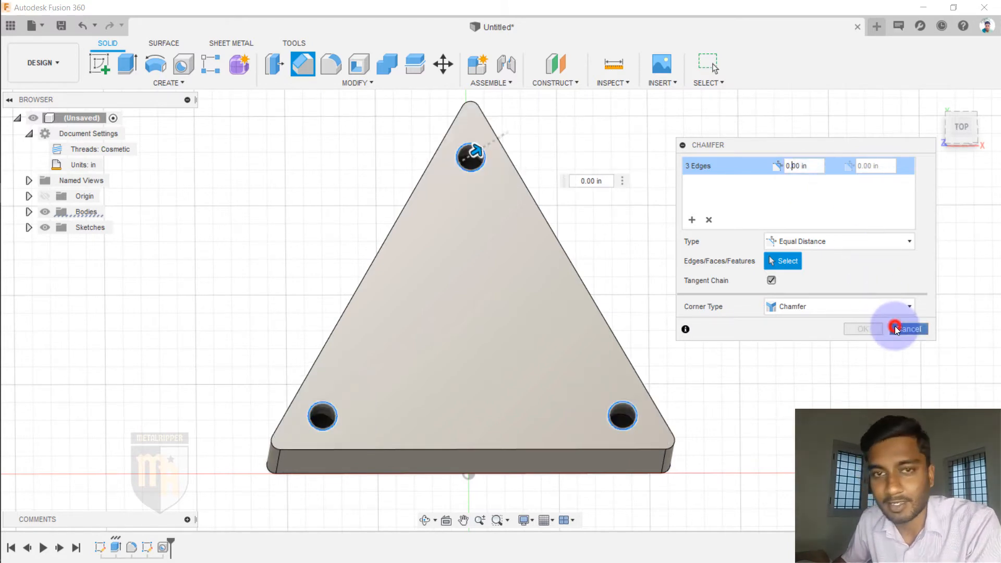
Create a sketch on the triangular top face and draw a 0.211 in diameter circle concentric with the apex hole
left_click(106, 59)
left_click(447, 202)
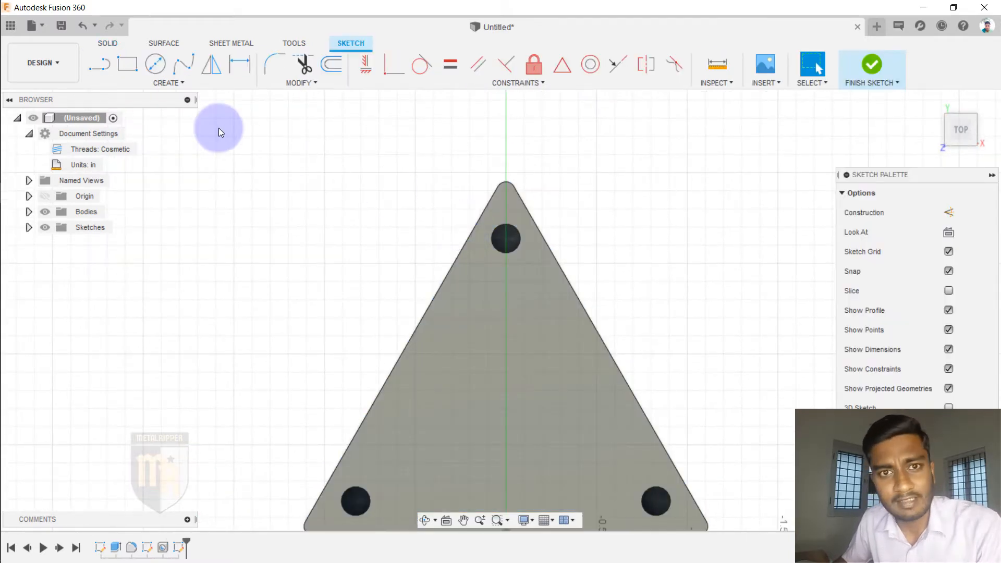
key("c")
scroll(509, 241, "up", 5)
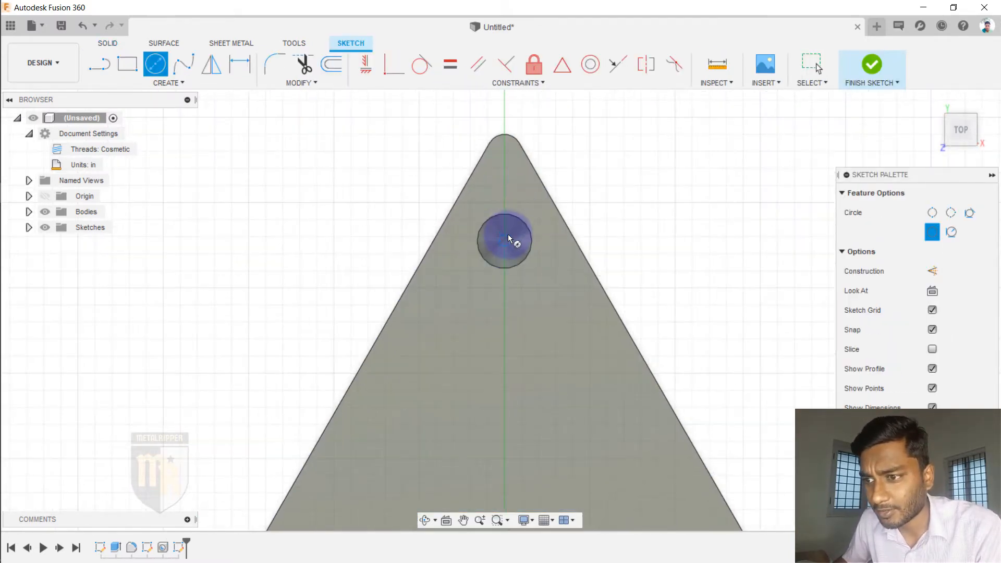
left_click(507, 242)
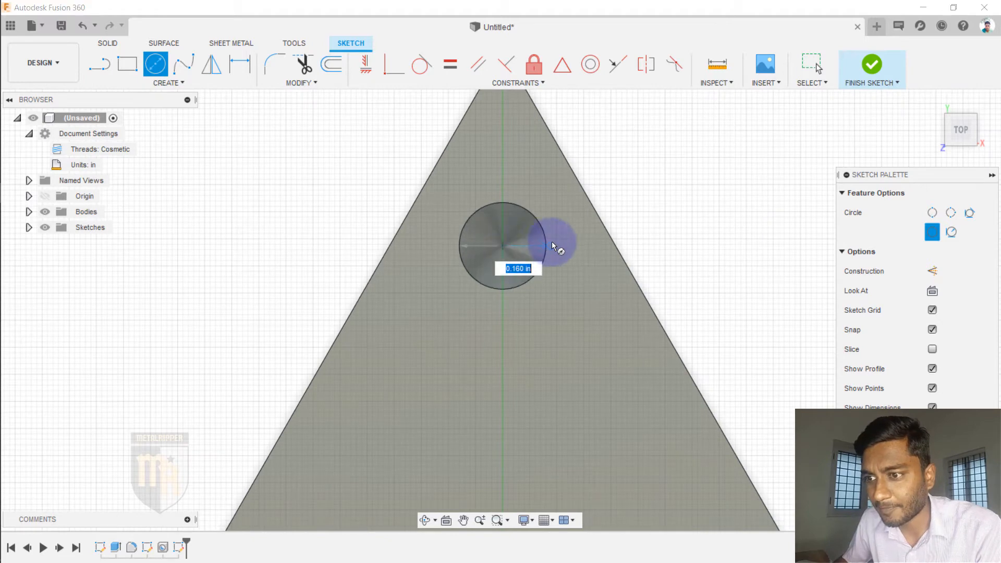
type(".21")
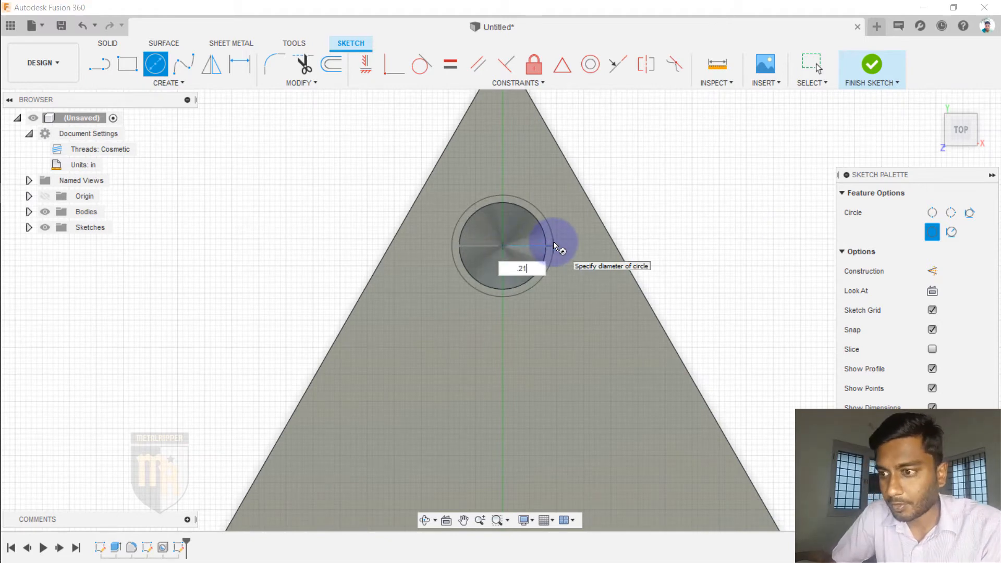
type("1")
key("Return")
key("Escape")
scroll(572, 142, "down", 3)
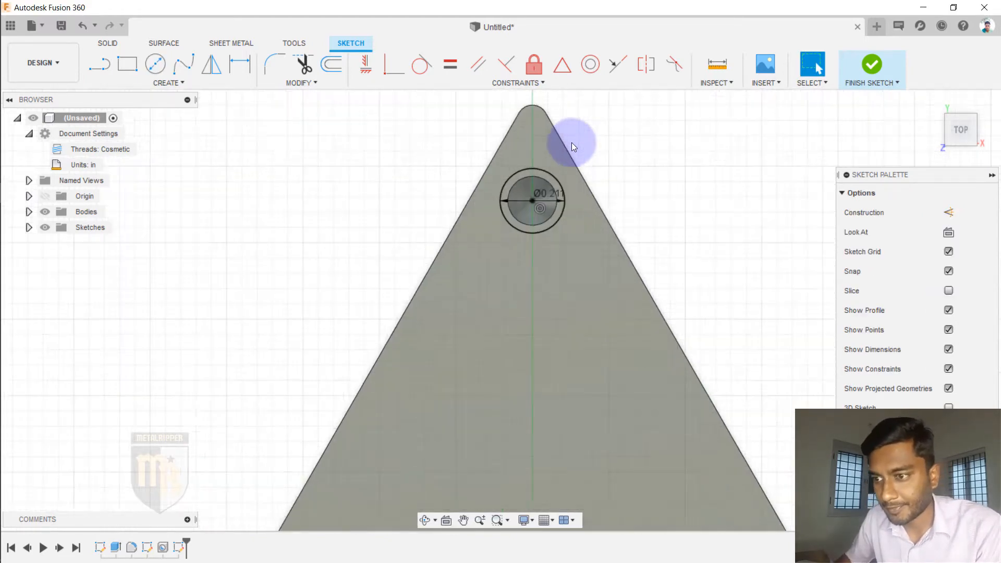
scroll(579, 130, "down", 3)
key("d")
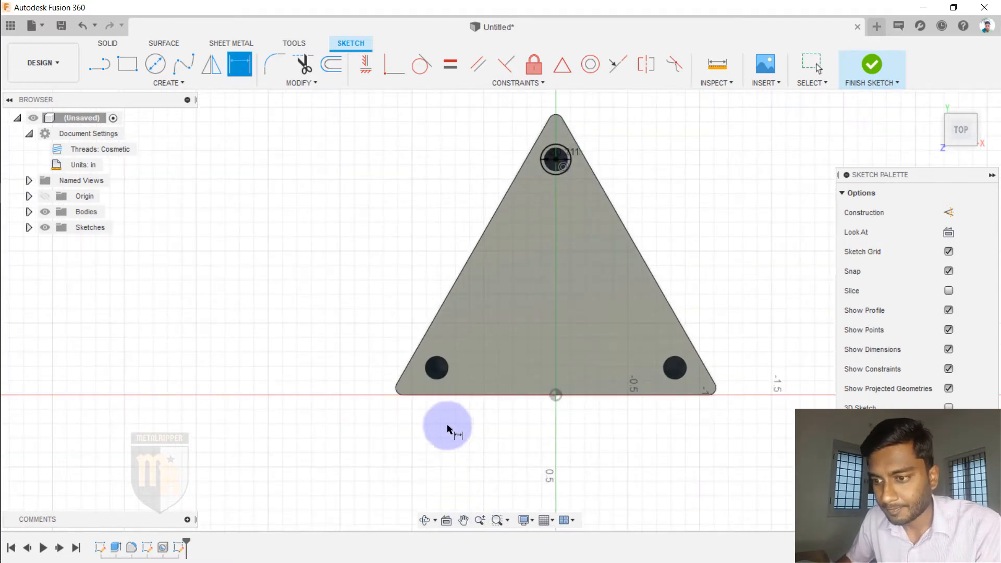
scroll(438, 368, "up", 3)
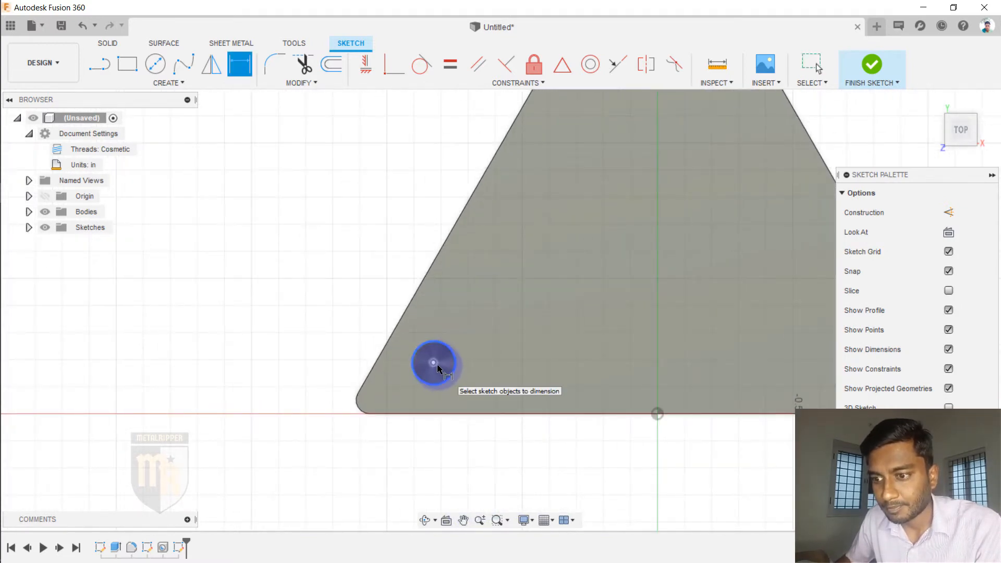
left_click(436, 365)
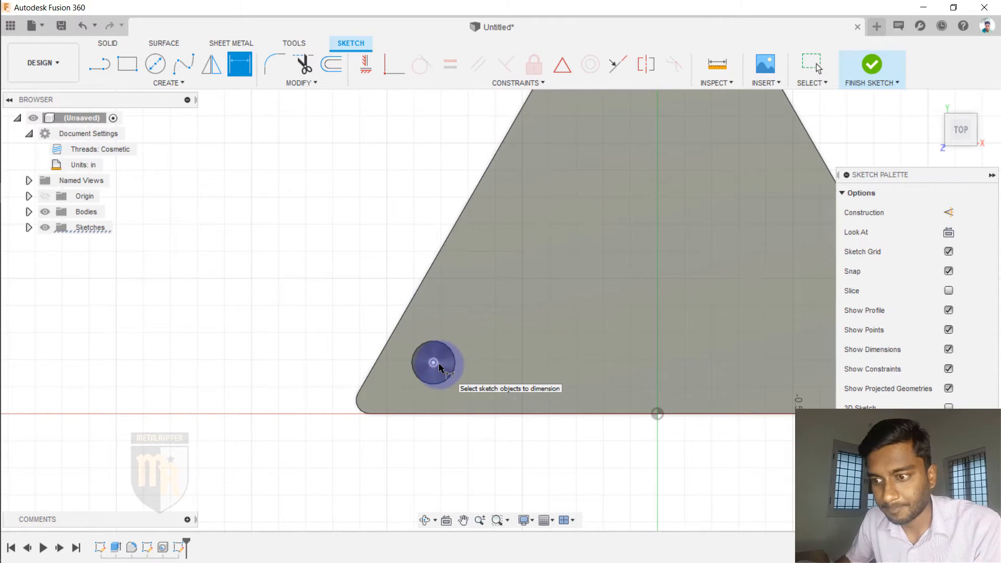
key("Escape")
Draw a 0.211 in diameter circle concentric with the hole at the triangle's lower-left corner
key("c")
left_click(435, 364)
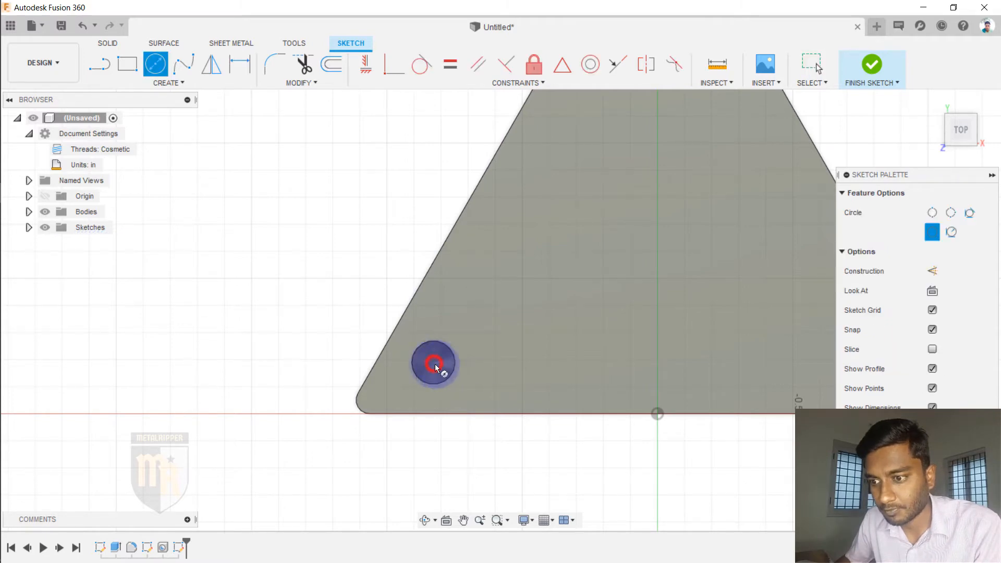
type(".211")
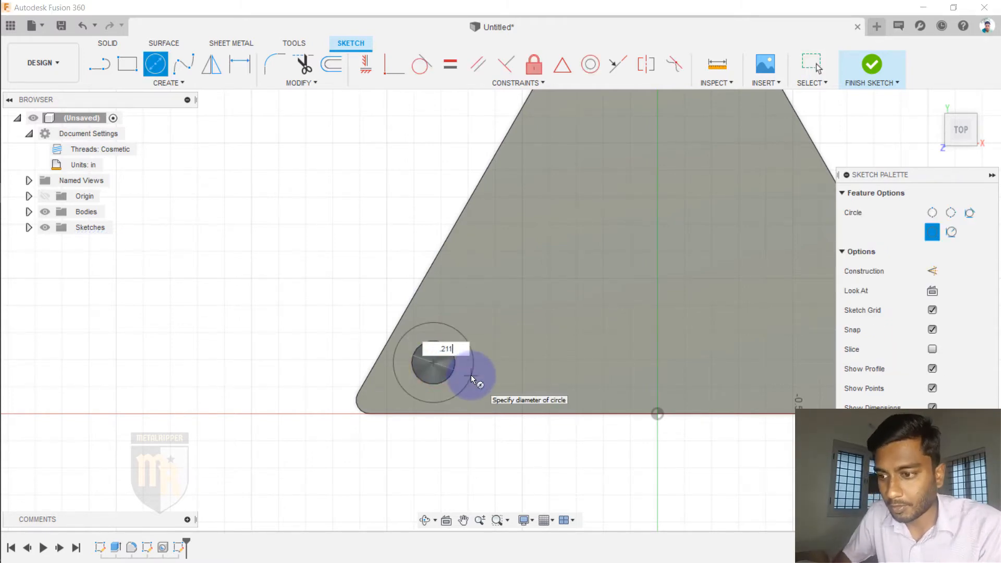
key("Return")
key("Escape")
Draw a 0.211 in diameter circle concentric with the lower-right corner hole and finish the sketch
scroll(307, 244, "down", 3)
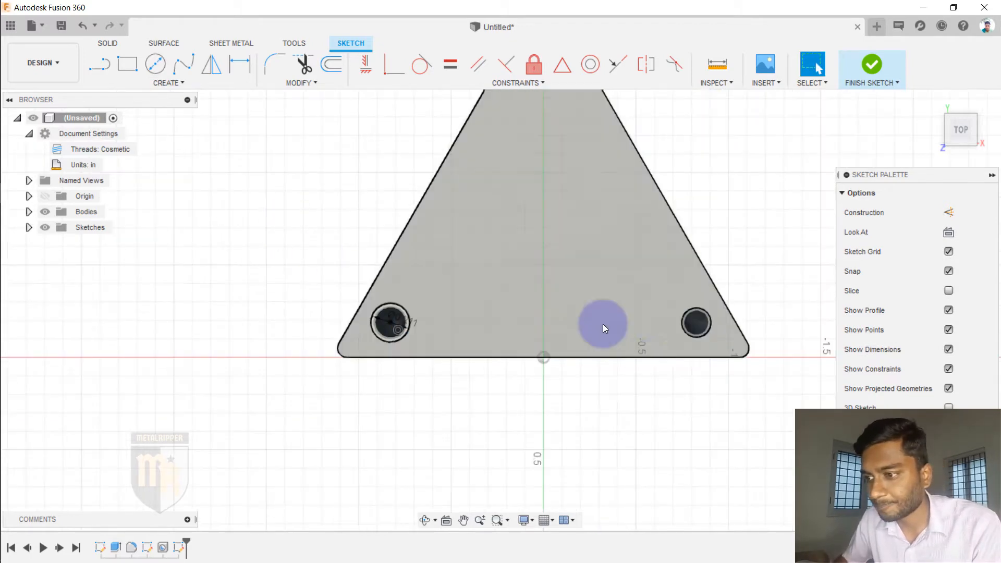
scroll(626, 324, "up", 5)
key("c")
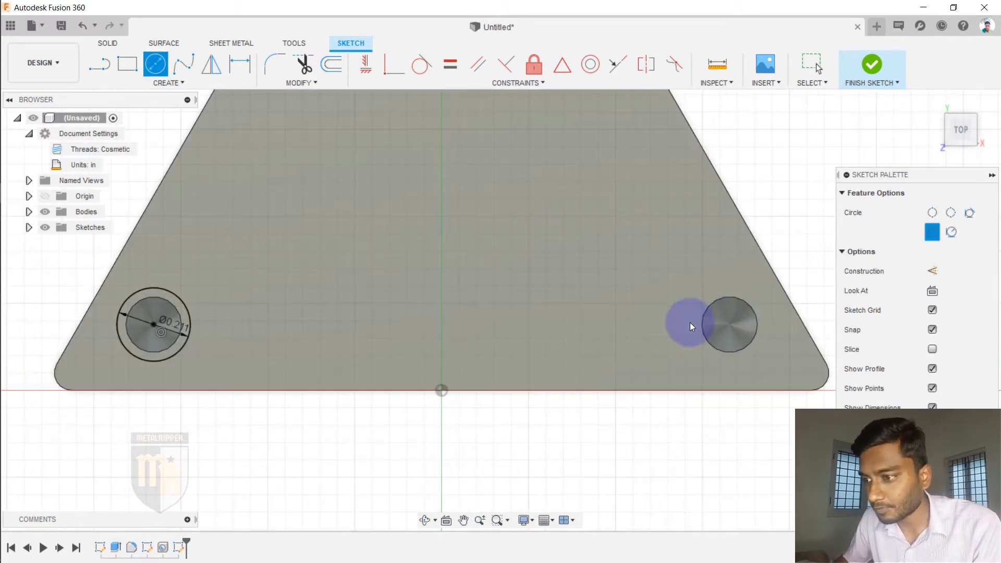
left_click(729, 325)
type(".211")
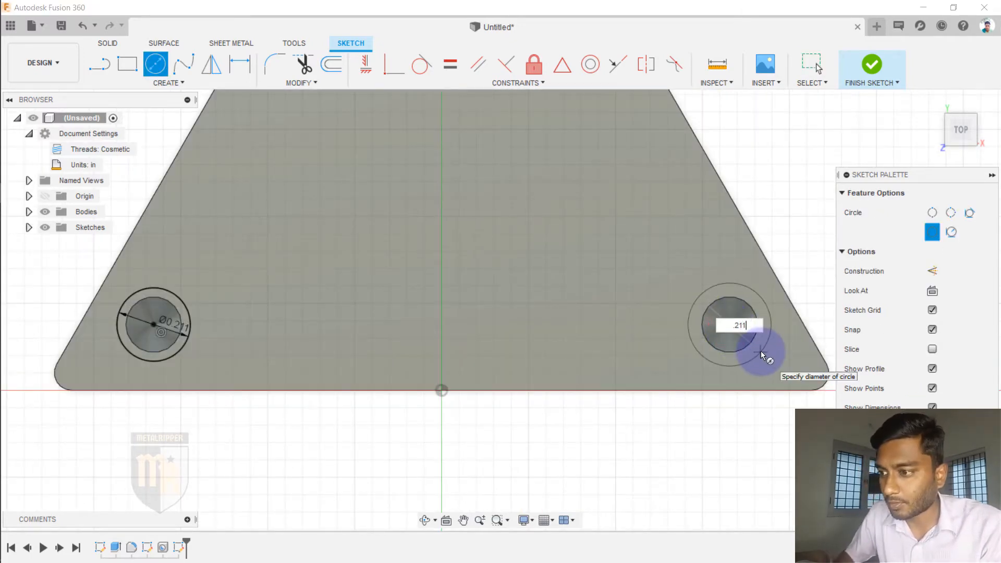
key("Return")
key("Escape")
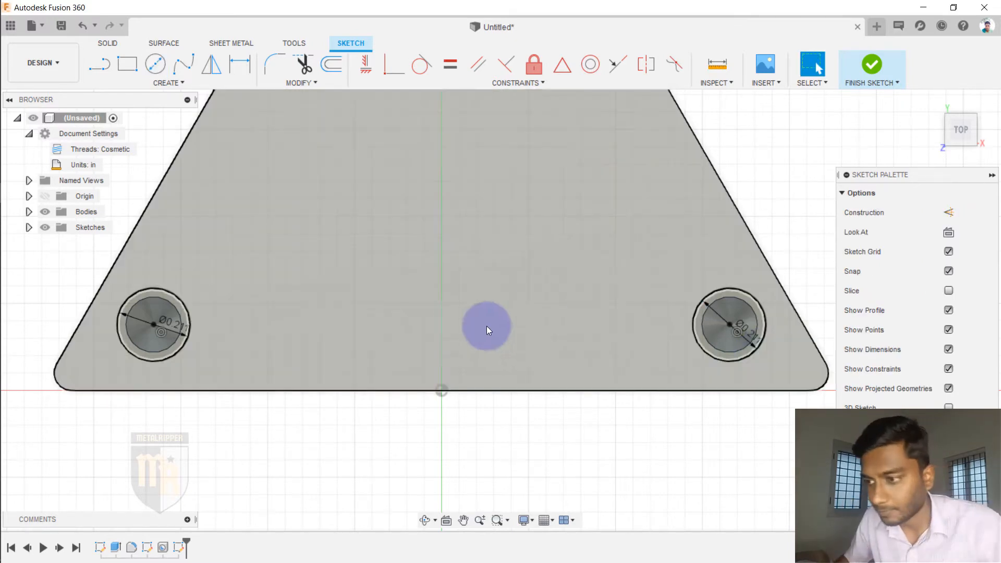
scroll(486, 327, "down", 6)
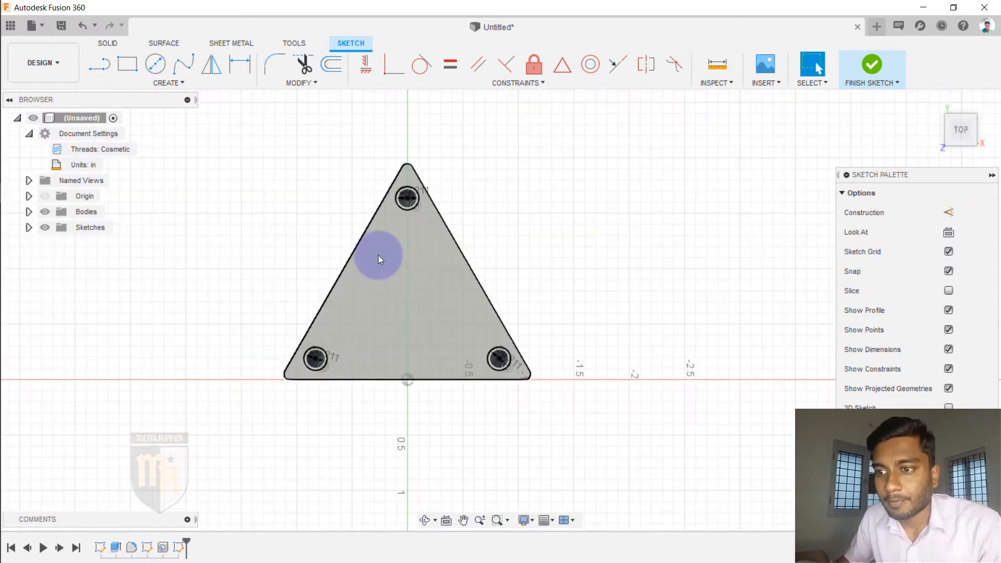
scroll(379, 254, "up", 4)
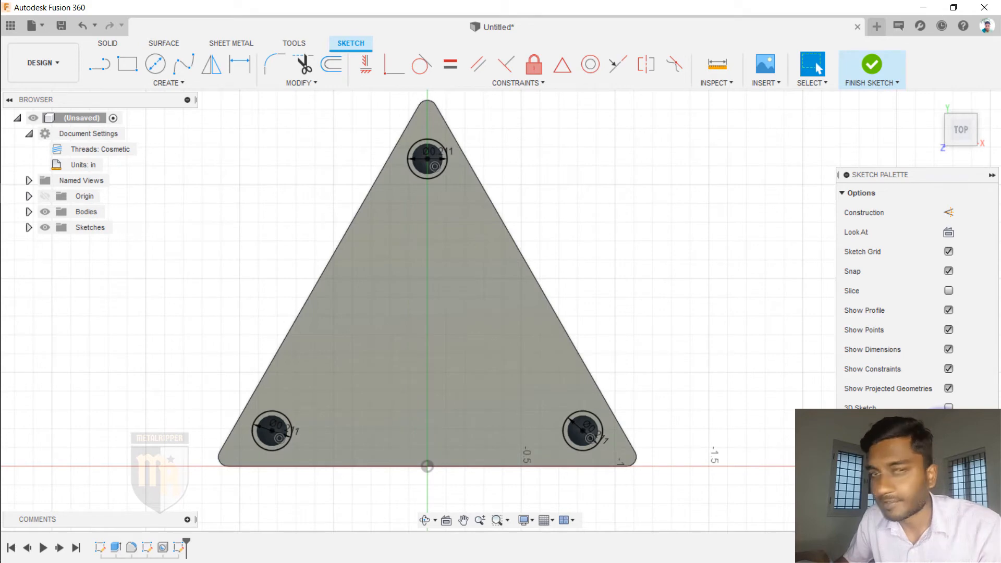
left_click(957, 430)
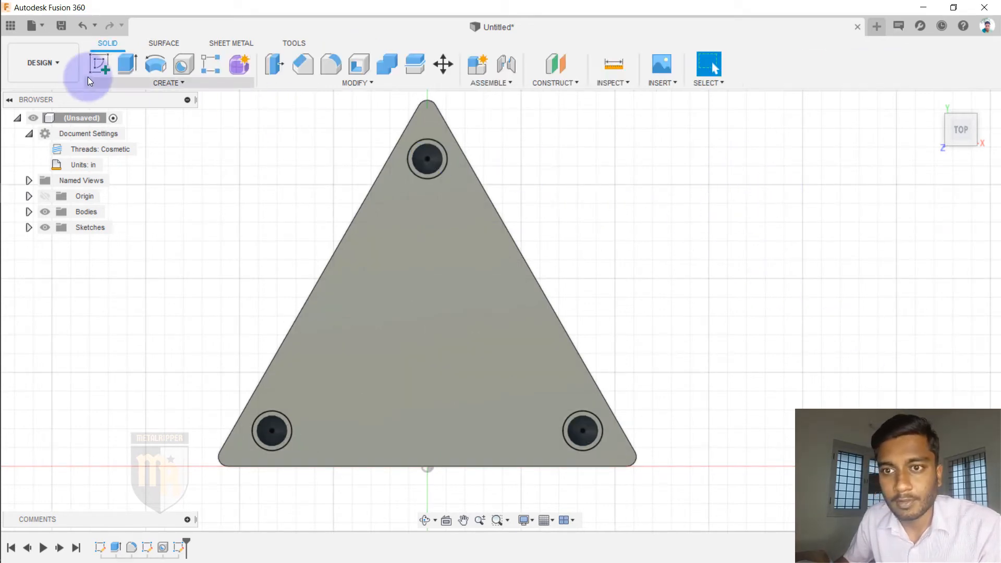
Select the inner profile of the lower-left hole together with the inner and ring profiles of the lower-right hole
scroll(440, 174, "up", 5)
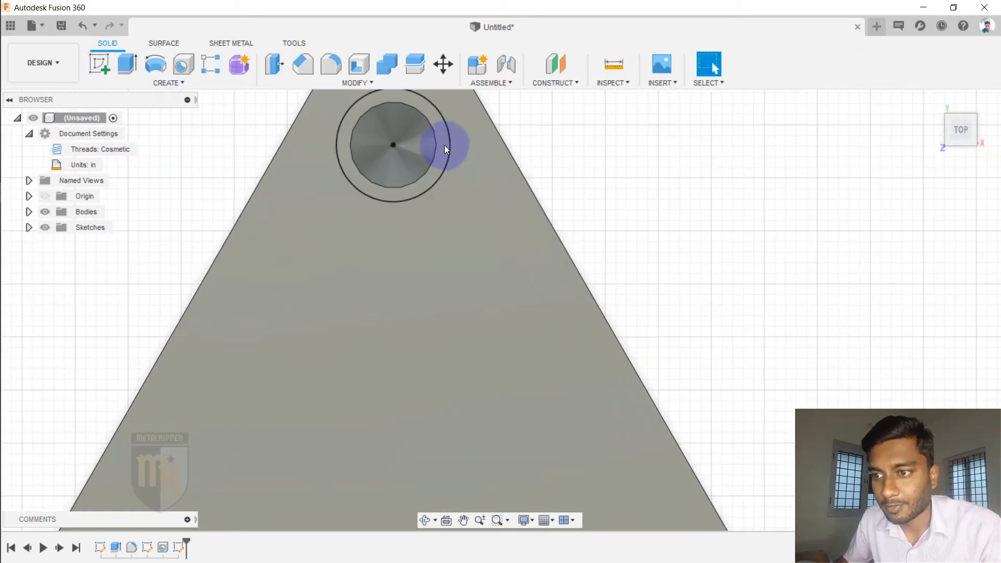
left_click(433, 170)
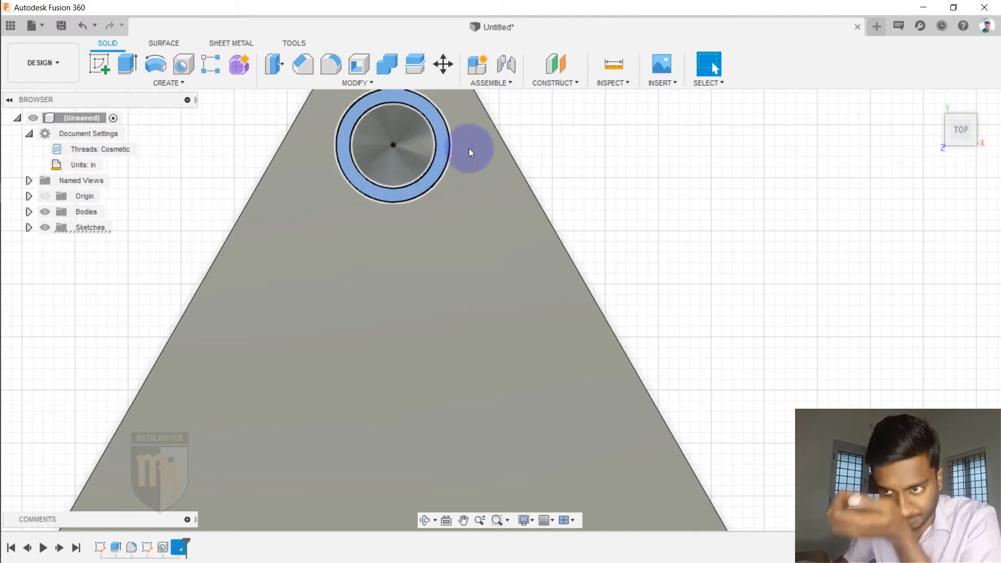
scroll(468, 148, "down", 3)
scroll(461, 206, "down", 3)
scroll(325, 401, "up", 4)
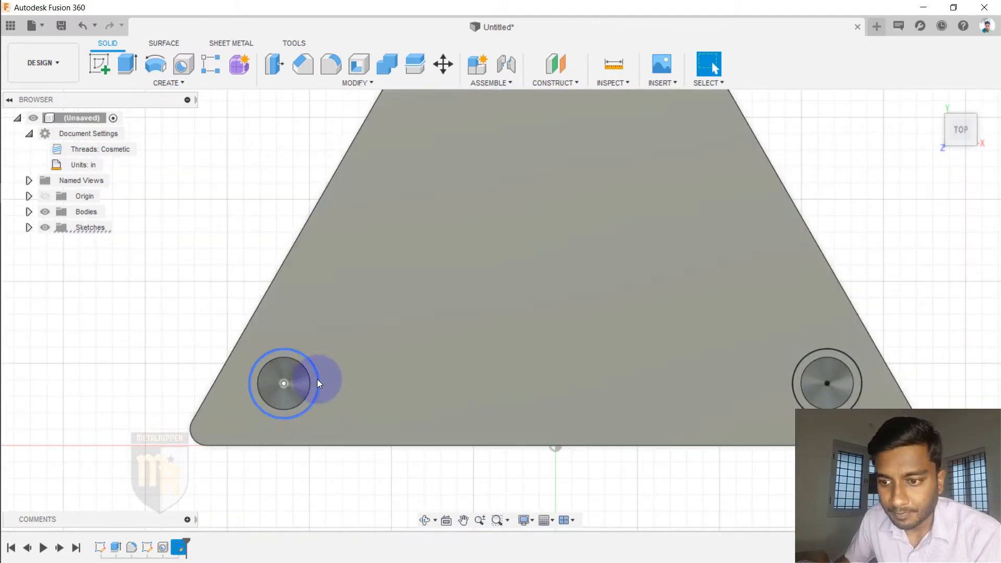
left_click(315, 382)
scroll(316, 375, "up", 3)
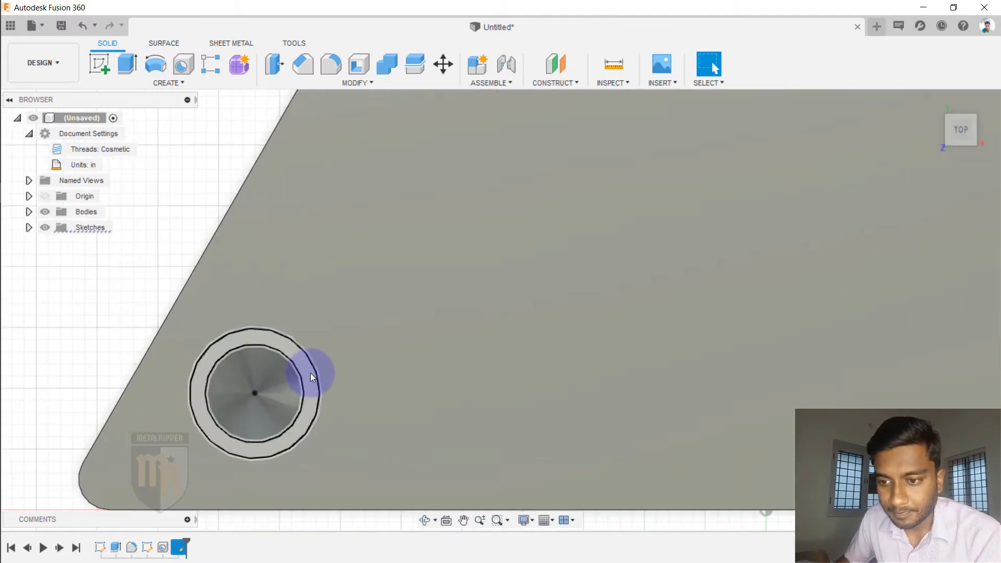
left_click(287, 383)
scroll(228, 319, "down", 3)
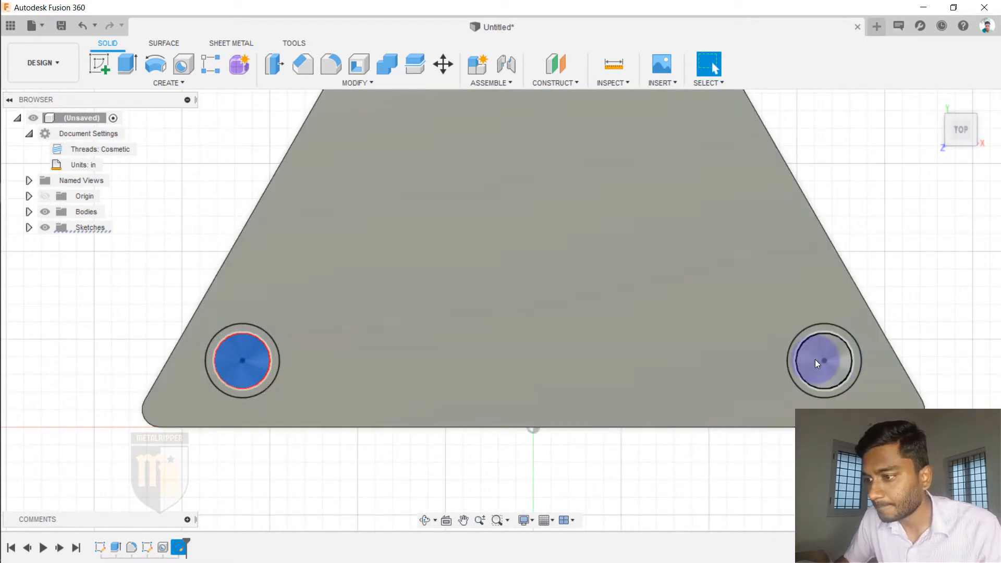
left_click(815, 359, "ctrl")
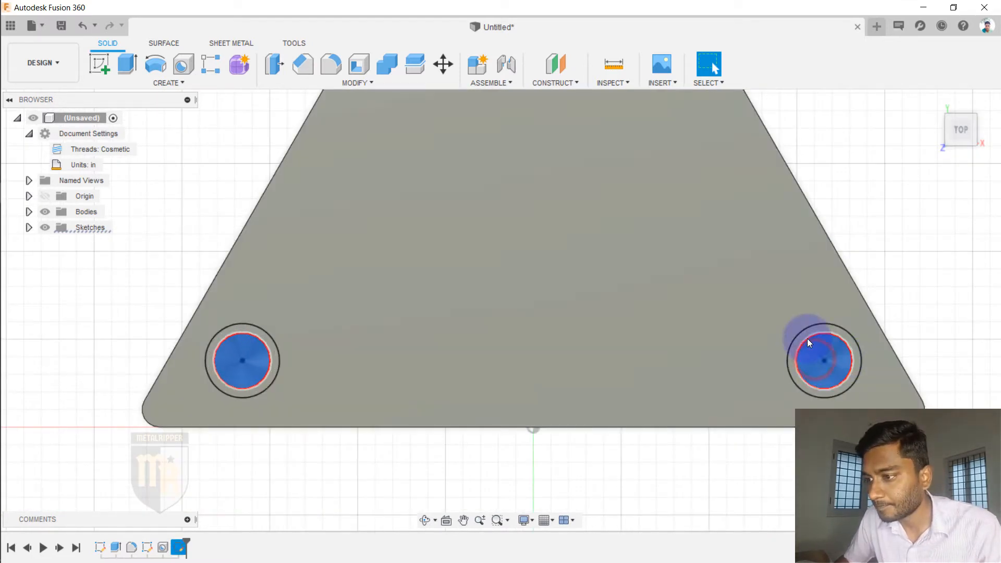
left_click(813, 330, "ctrl")
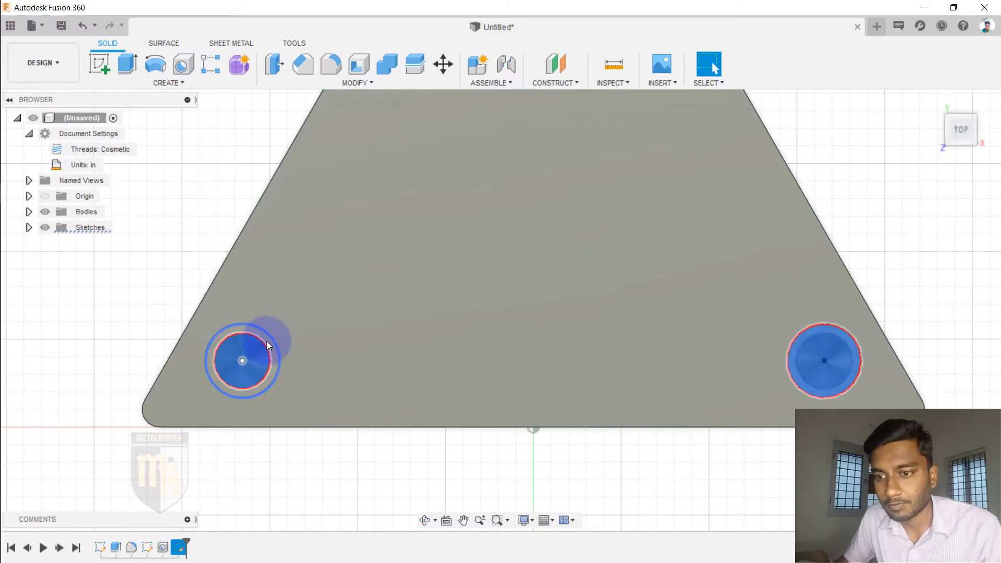
left_click(267, 341, "ctrl")
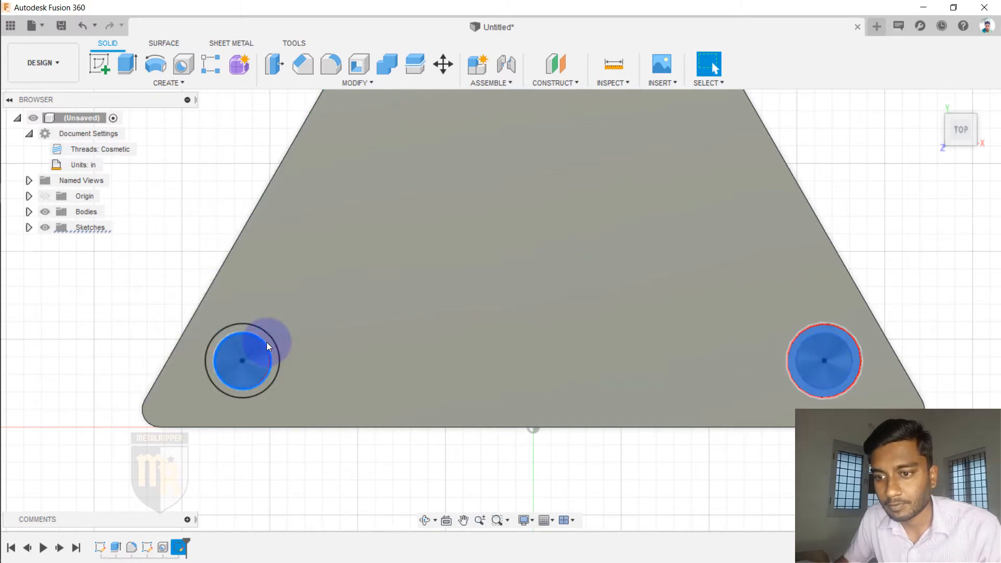
Start an Extrude and add the lower-left ring plus the apex hole's inner and ring profiles to the selection
left_click(127, 64)
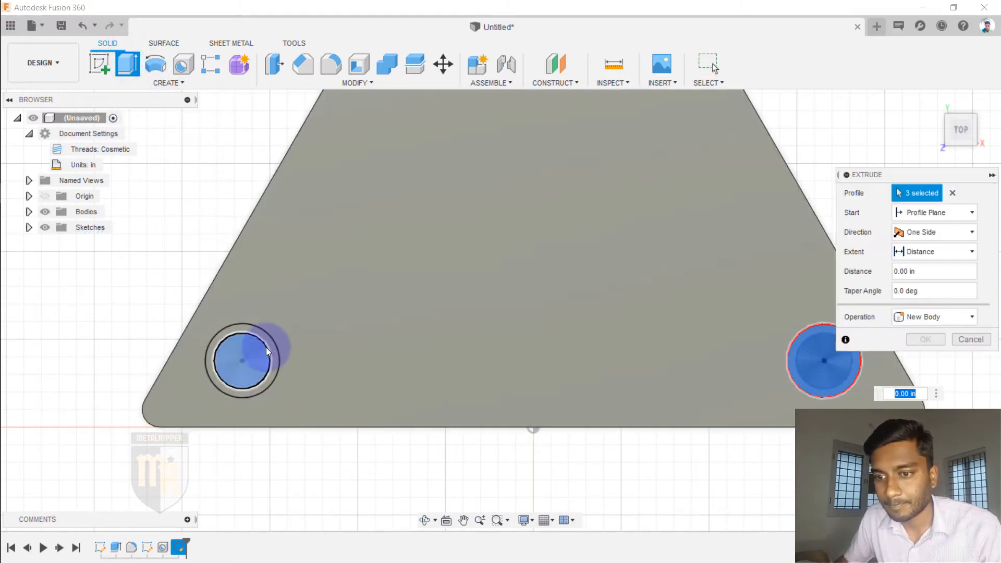
left_click(267, 348)
scroll(242, 417, "down", 5)
scroll(383, 109, "up", 3)
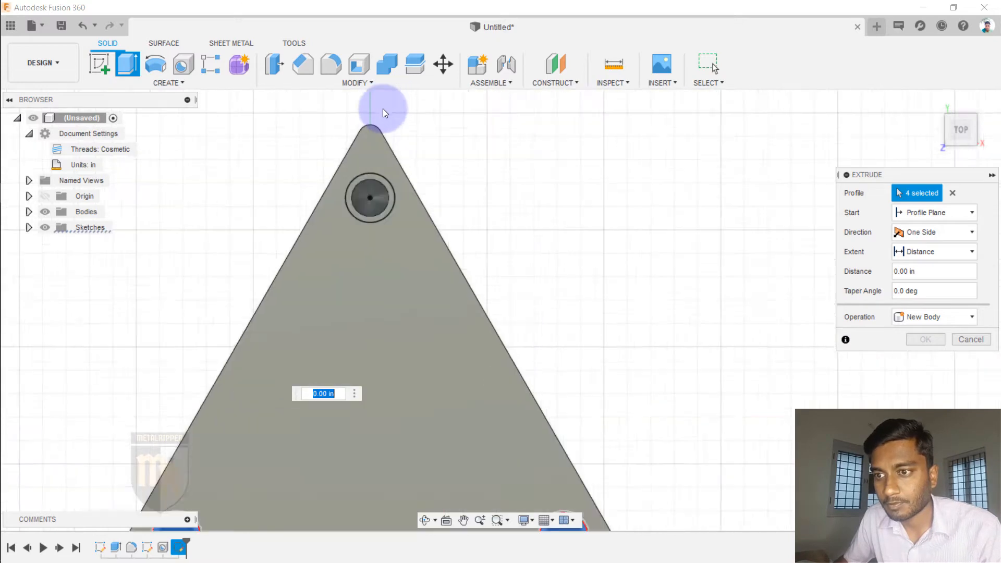
scroll(402, 234, "up", 3)
left_click(387, 237)
left_click(402, 207)
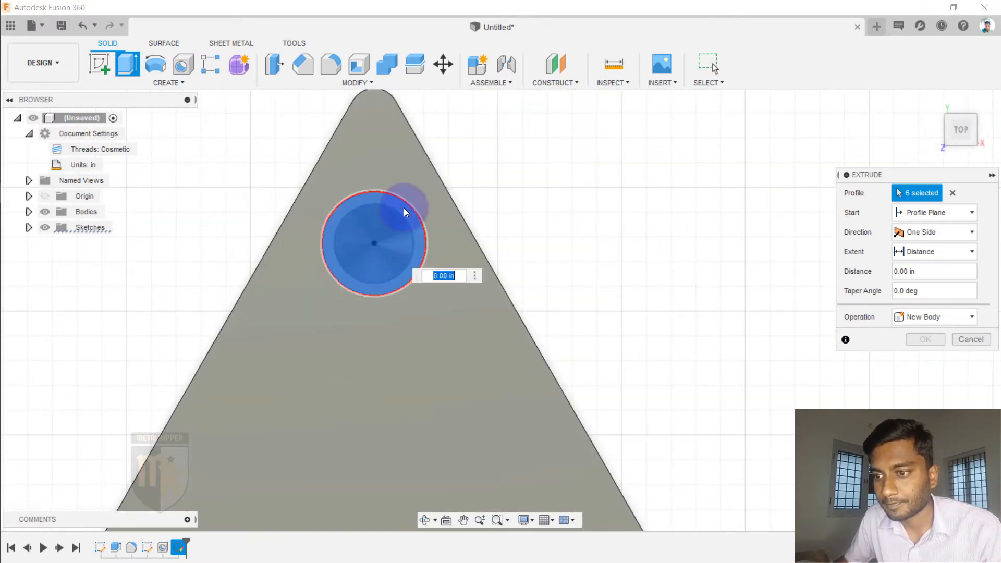
Extrude the six profiles into the body as a cut at -0.05 in with a taper angle of -45 deg
scroll(633, 203, "down", 2)
left_click_drag(961, 136, 955, 109)
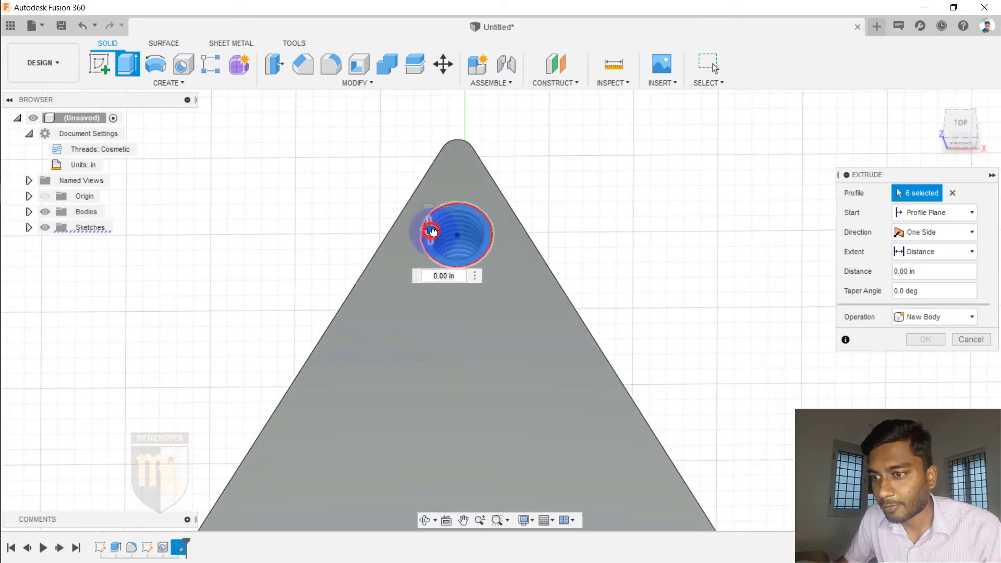
left_click_drag(430, 229, 431, 247)
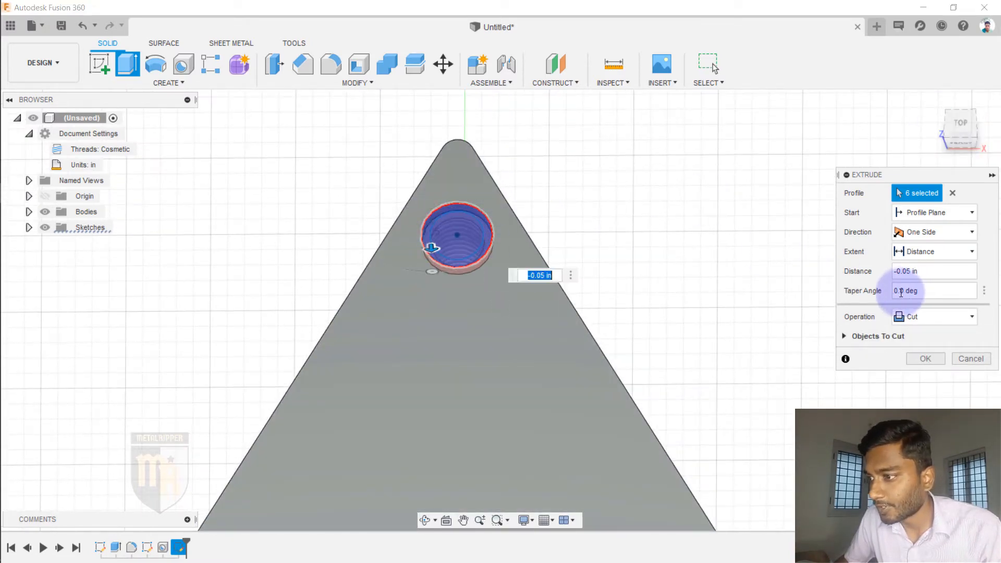
left_click(898, 290)
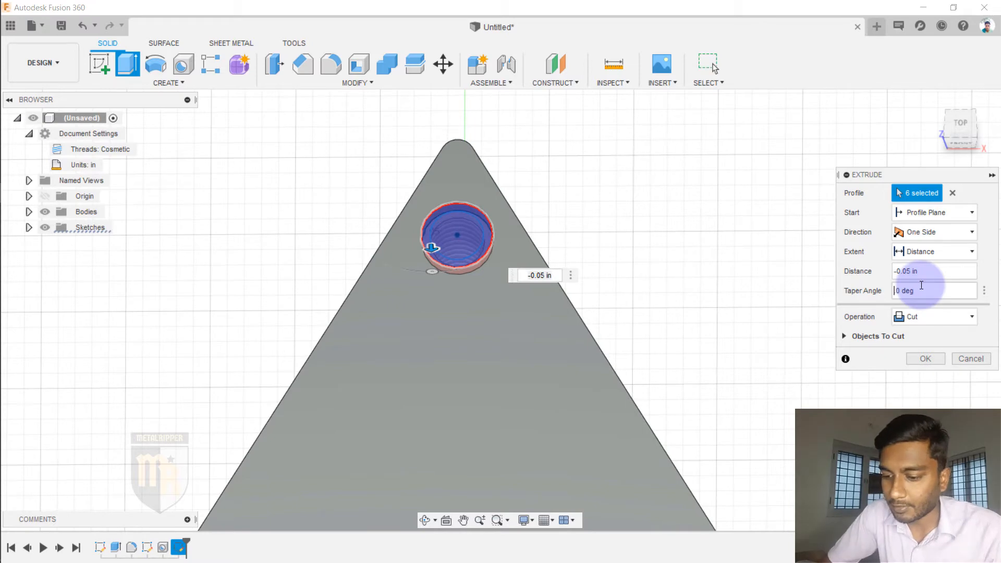
key("BackSpace")
type("-45.")
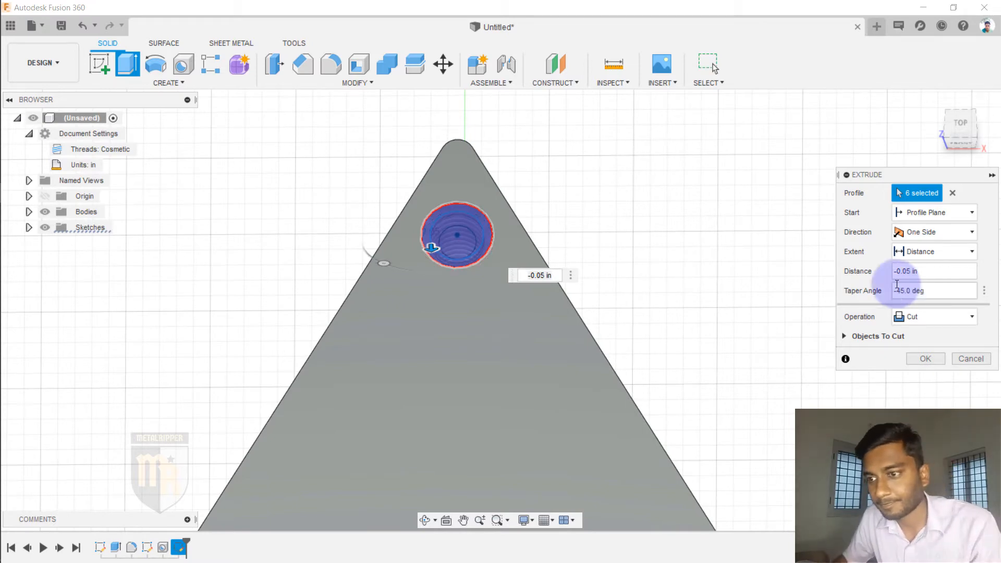
Change the tapered cut's distance to -0.15 in and complete the extrusion
left_click_drag(962, 135, 950, 90)
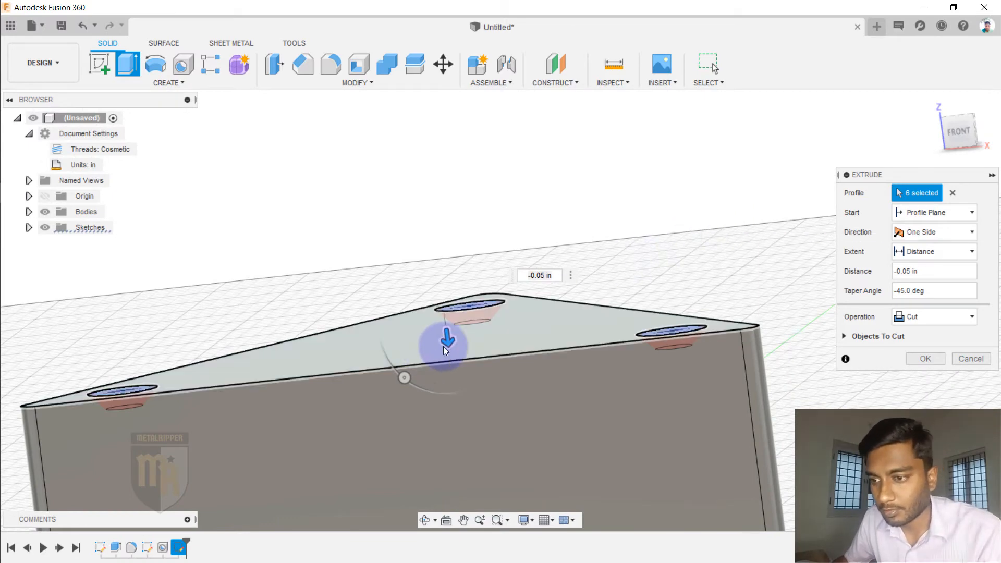
left_click_drag(444, 347, 454, 371)
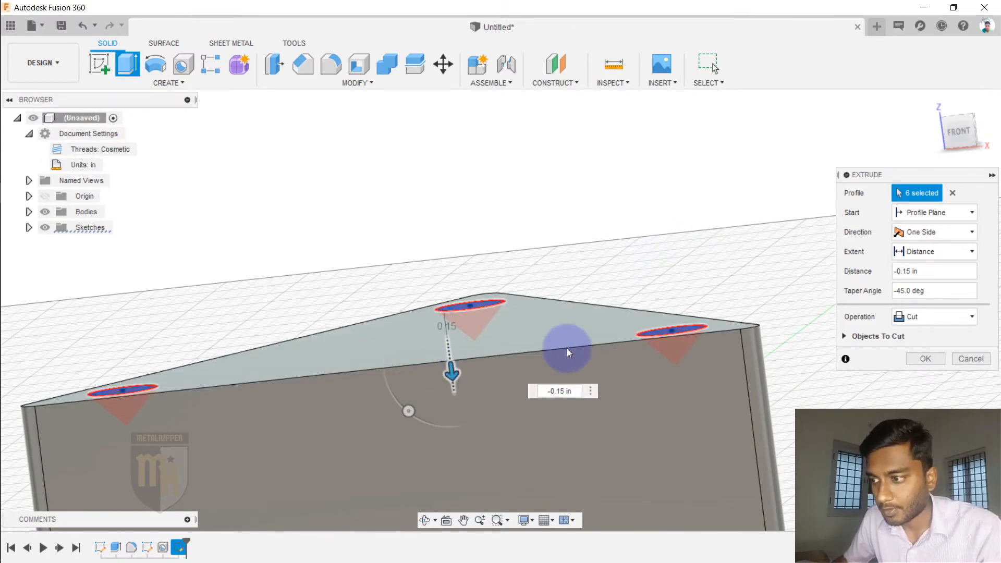
left_click(925, 359)
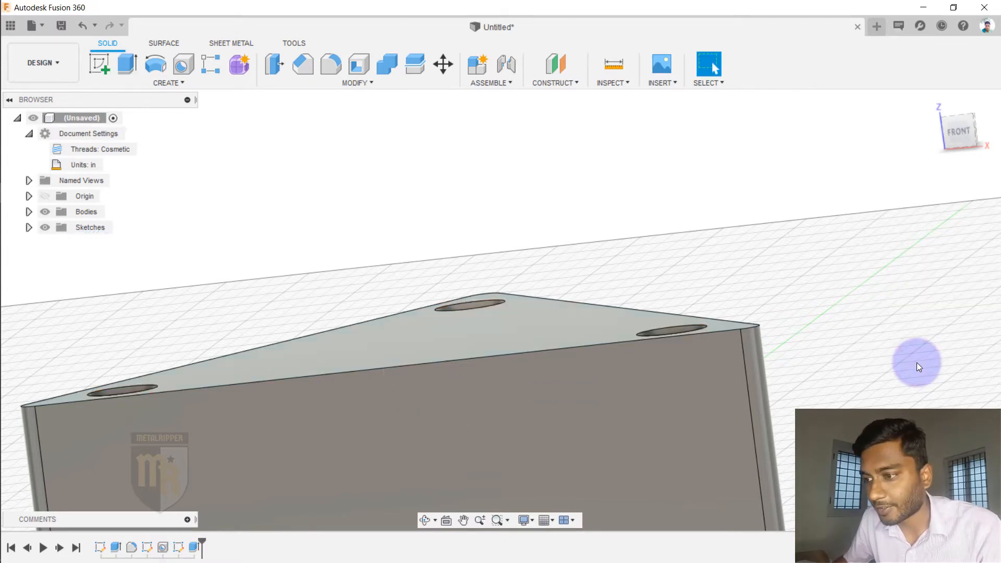
left_click_drag(946, 130, 964, 146)
scroll(745, 155, "down", 3)
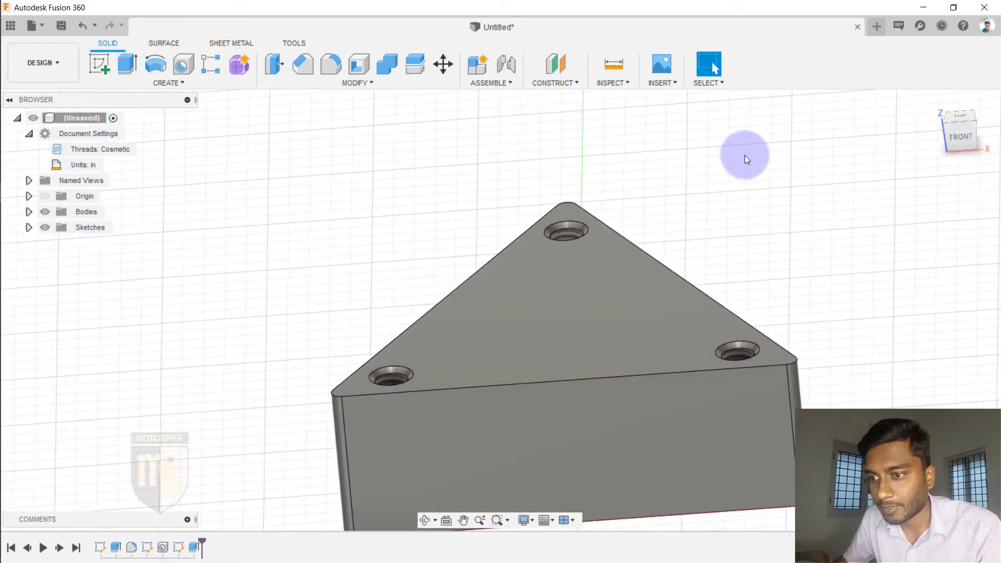
scroll(752, 369, "up", 4)
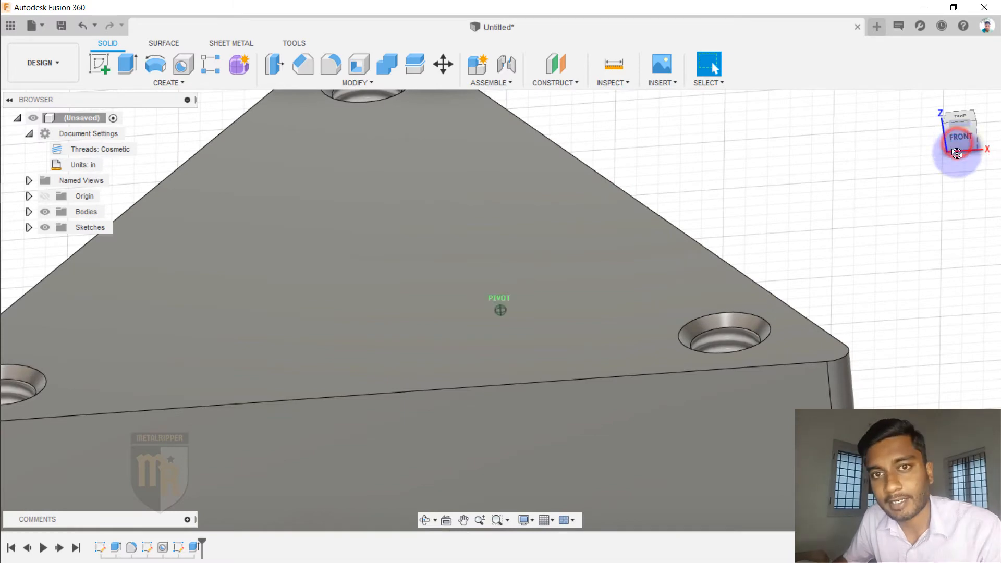
left_click_drag(957, 150, 958, 156)
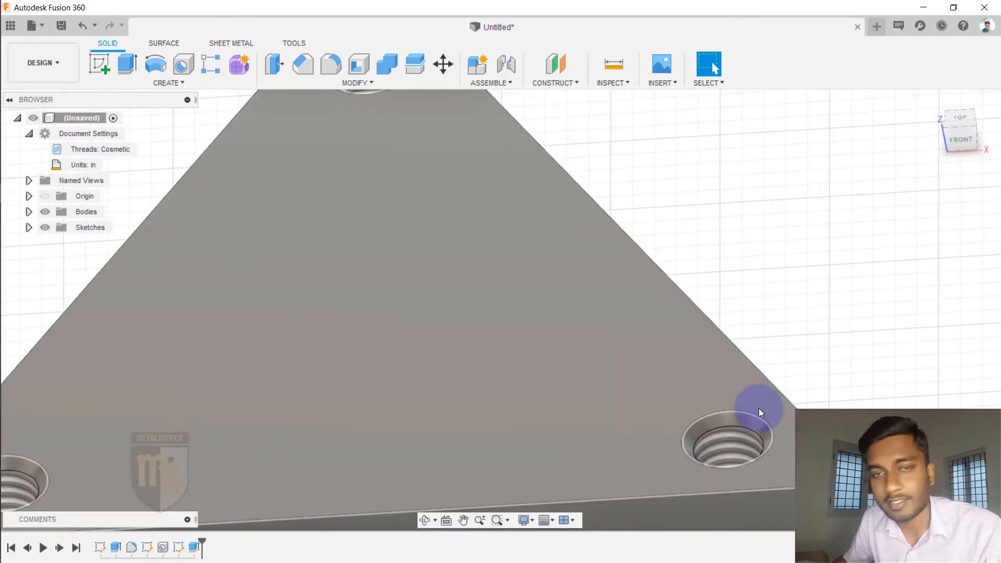
scroll(773, 240, "down", 3)
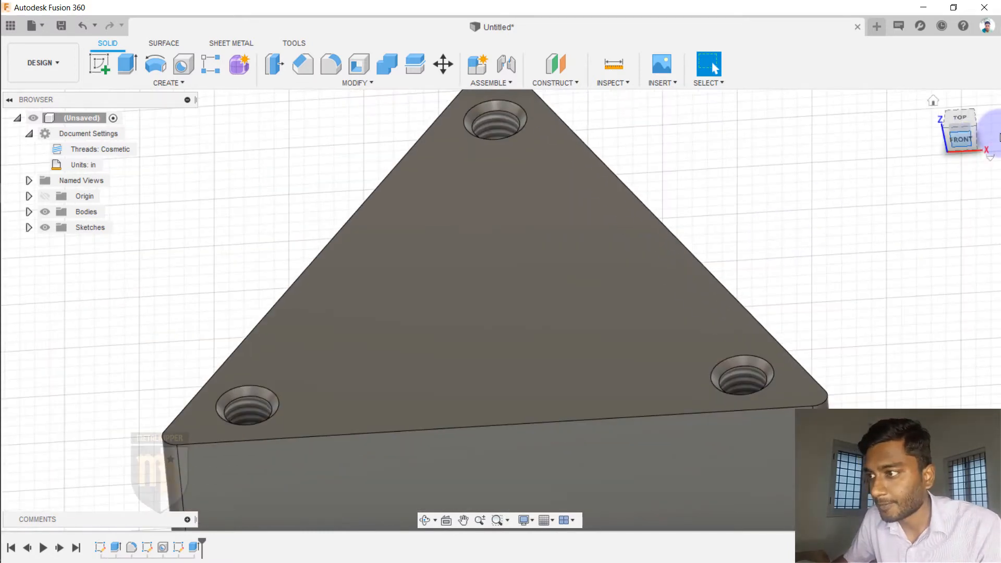
Switch to the drawing PDF and examine the TITAN-4-3M sheet for the corner step-down, pocket and slot dimensions
left_click_drag(944, 135, 945, 138)
scroll(587, 312, "down", 2)
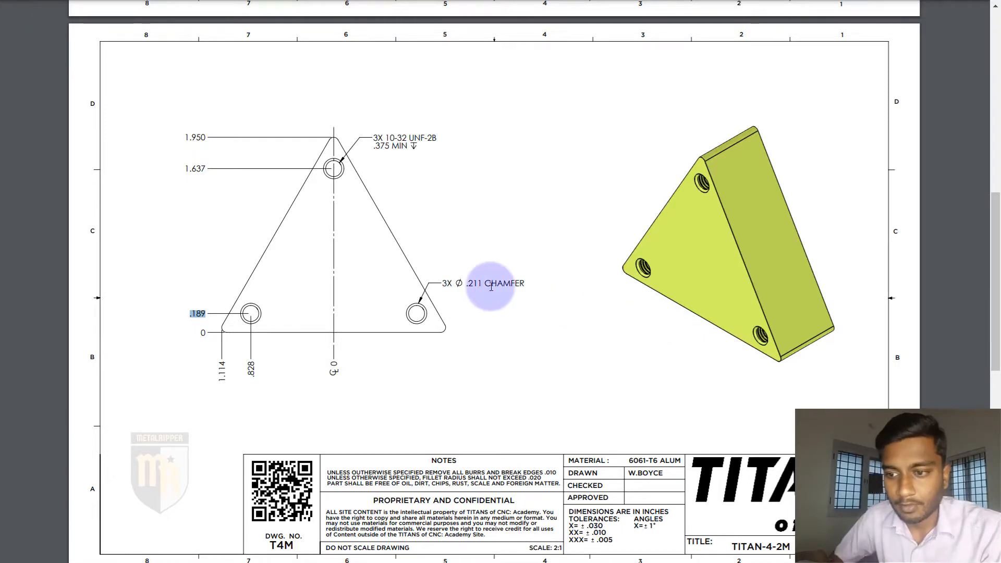
scroll(486, 288, "down", 6)
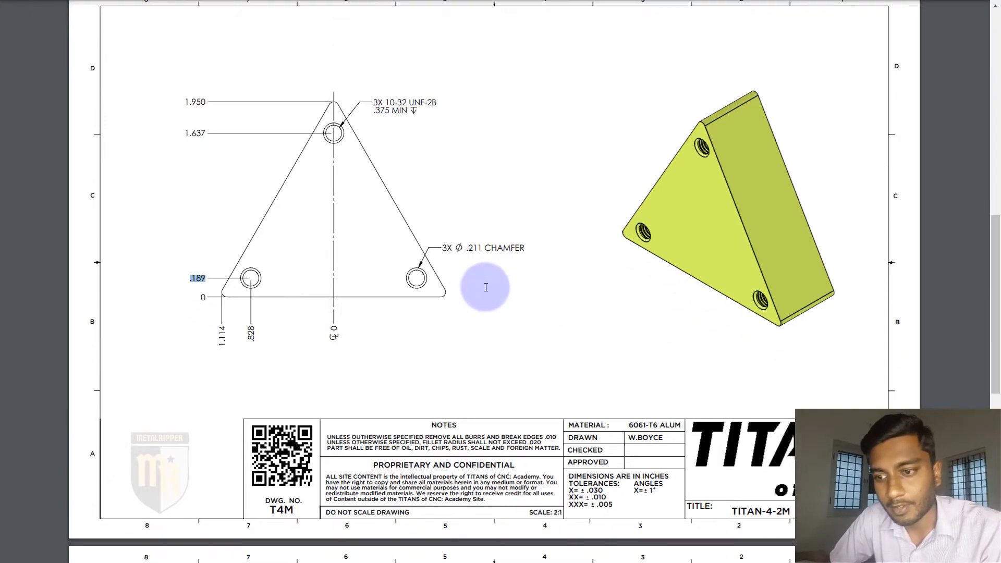
scroll(486, 287, "down", 4)
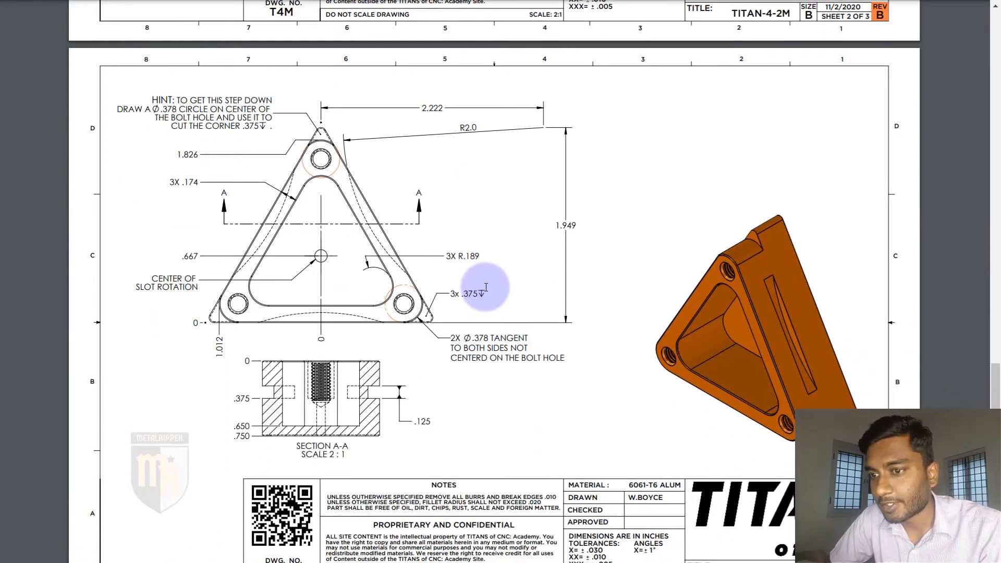
scroll(486, 287, "down", 1)
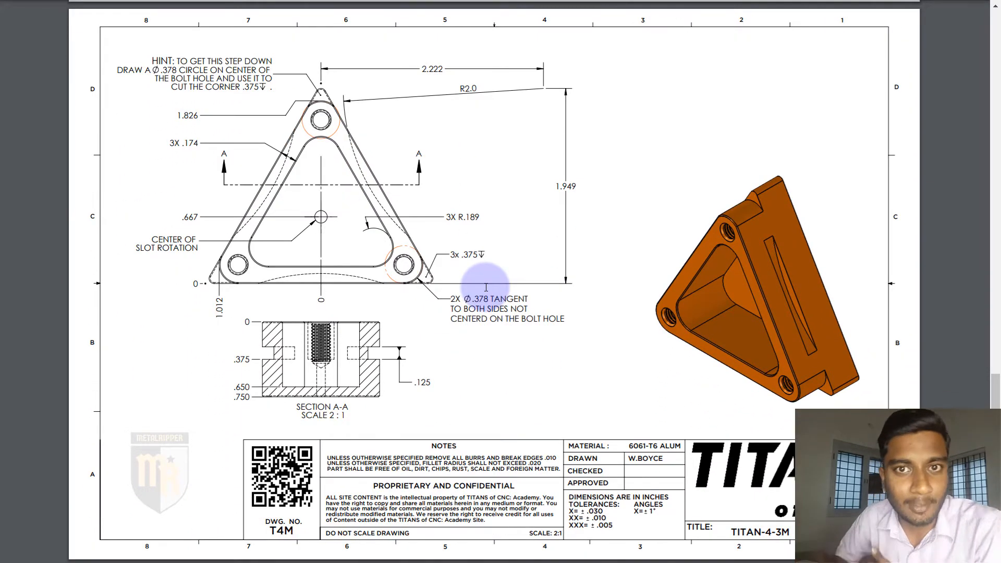
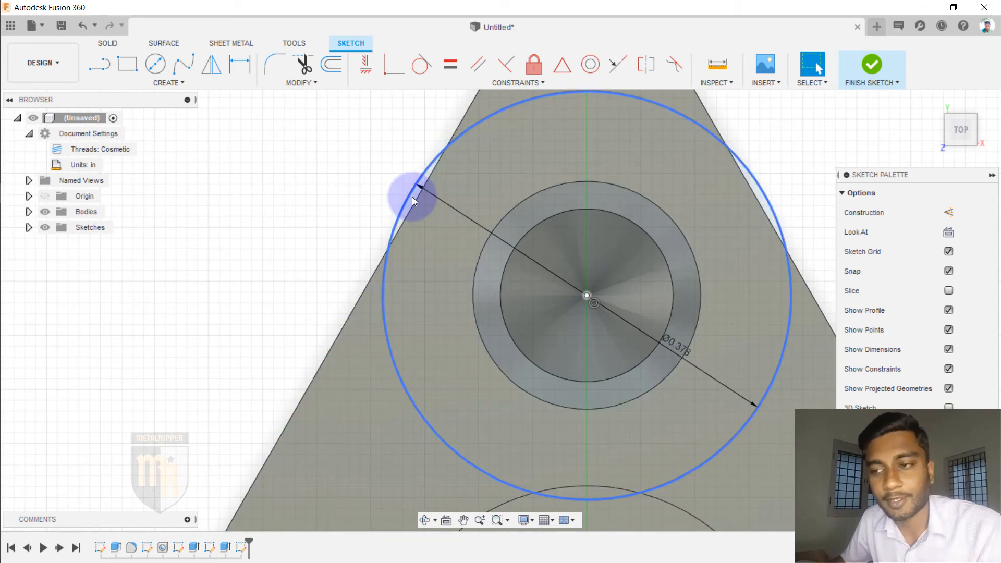
Sketch a 0.378 in diameter circle centred on the rounded lower-right corner of the triangular pocket
scroll(315, 209, "down", 3)
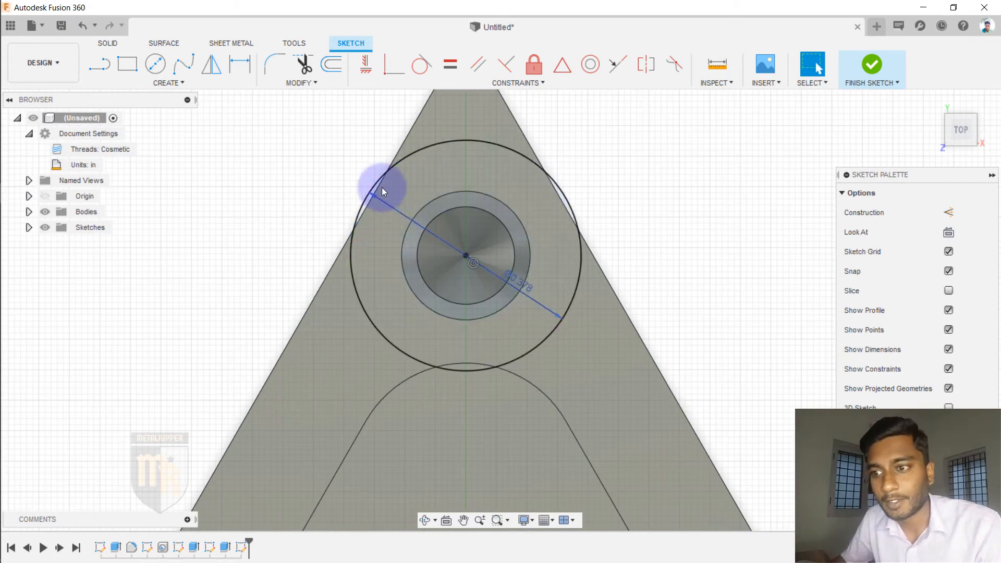
scroll(379, 175, "down", 5)
scroll(579, 292, "down", 3)
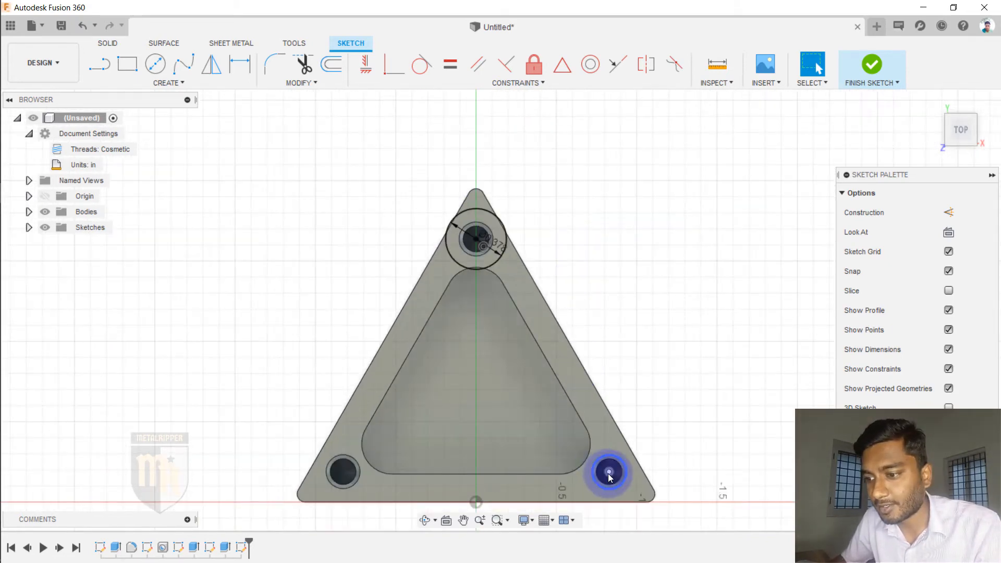
scroll(309, 276, "down", 2)
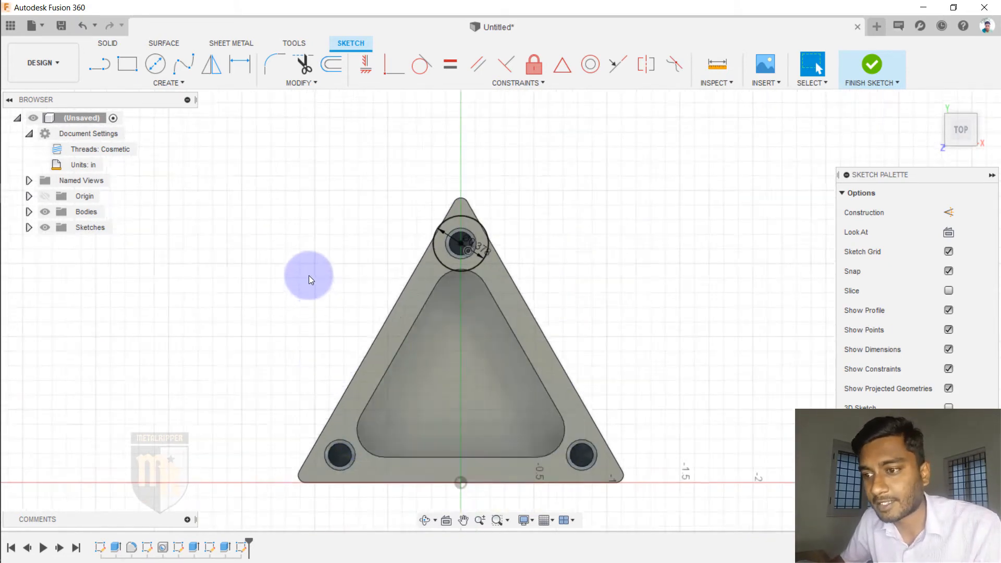
scroll(461, 352, "down", 2)
scroll(492, 342, "down", 2)
scroll(471, 346, "up", 3)
scroll(473, 341, "up", 3)
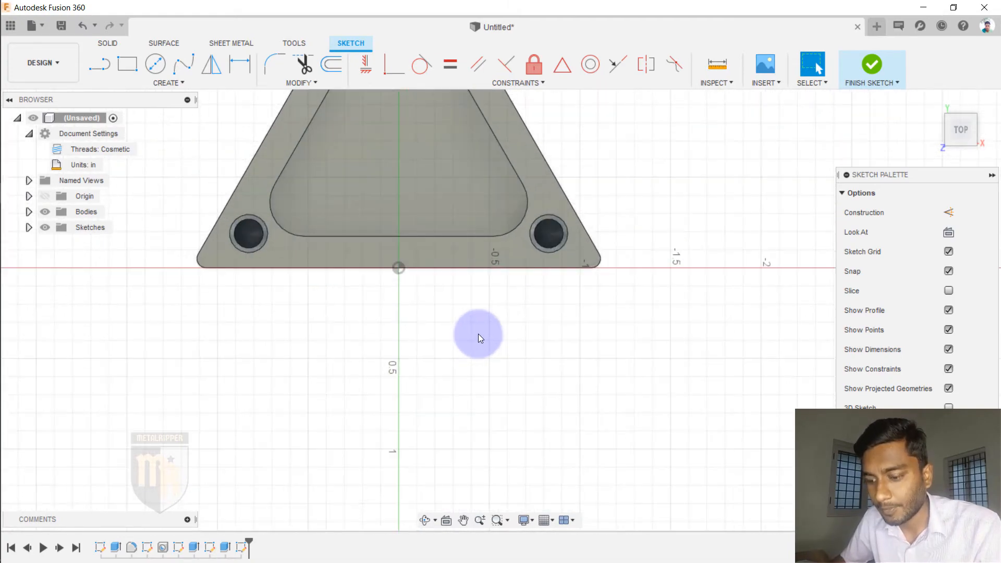
key("c")
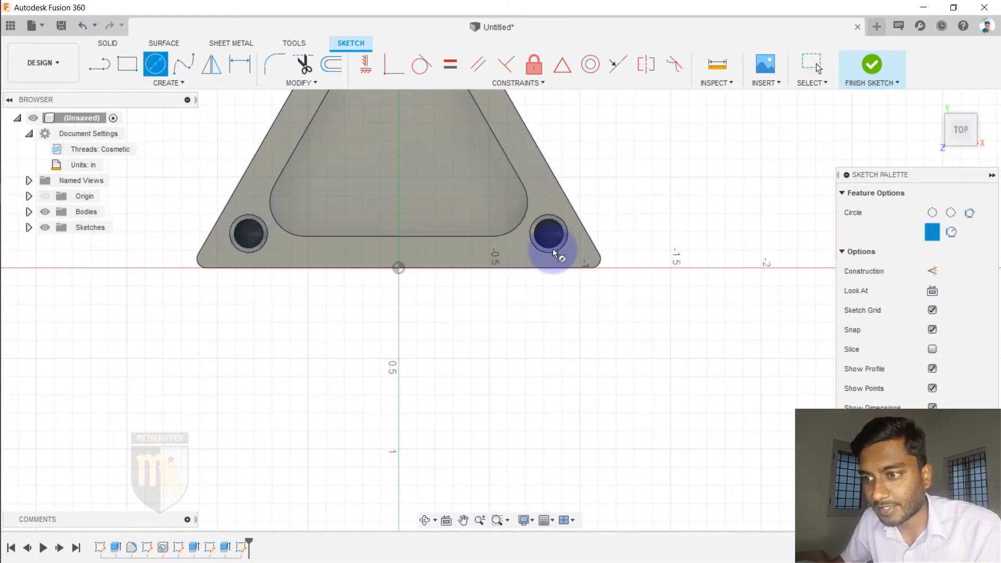
left_click(500, 203)
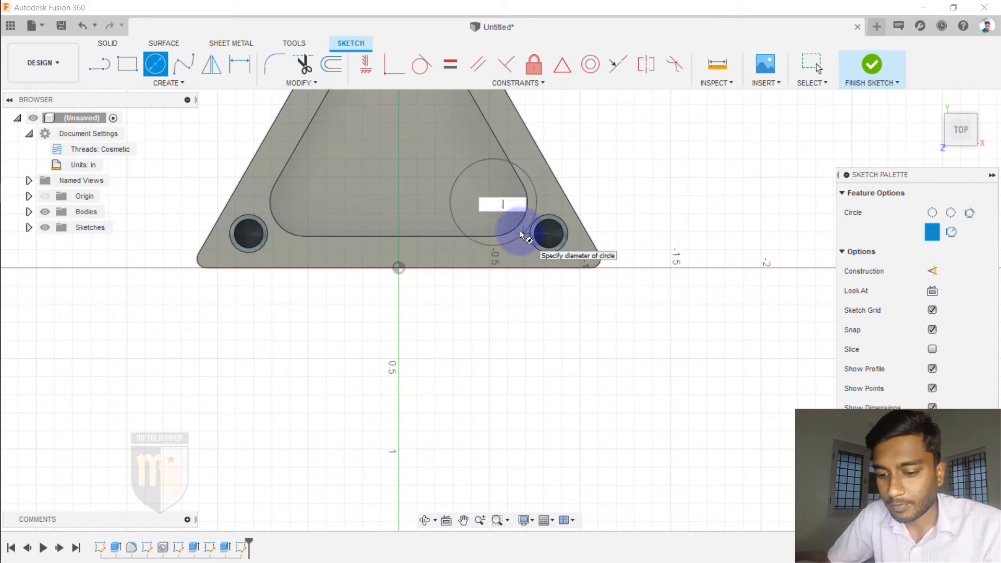
type(".378")
key("Return")
key("Escape")
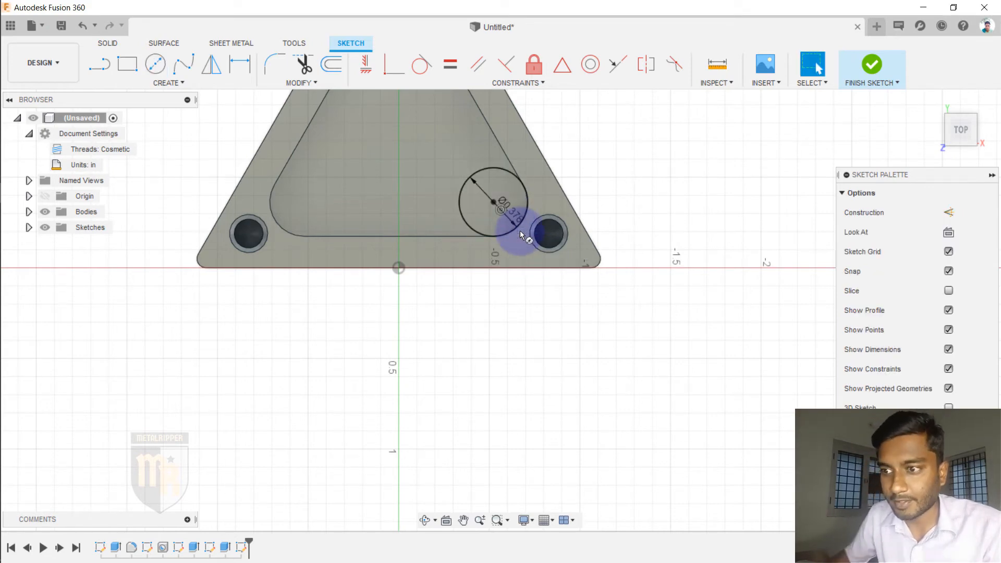
Sketch another 0.378 in diameter circle across the triangle's left wall, just above the lower-left hole
scroll(480, 345, "down", 3)
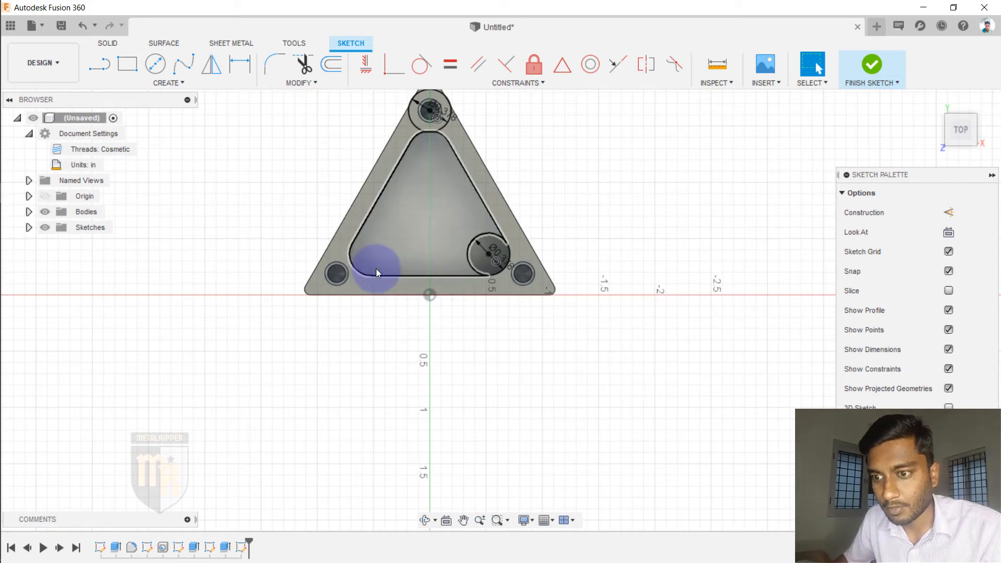
key("c")
scroll(367, 264, "up", 4)
left_click(338, 255)
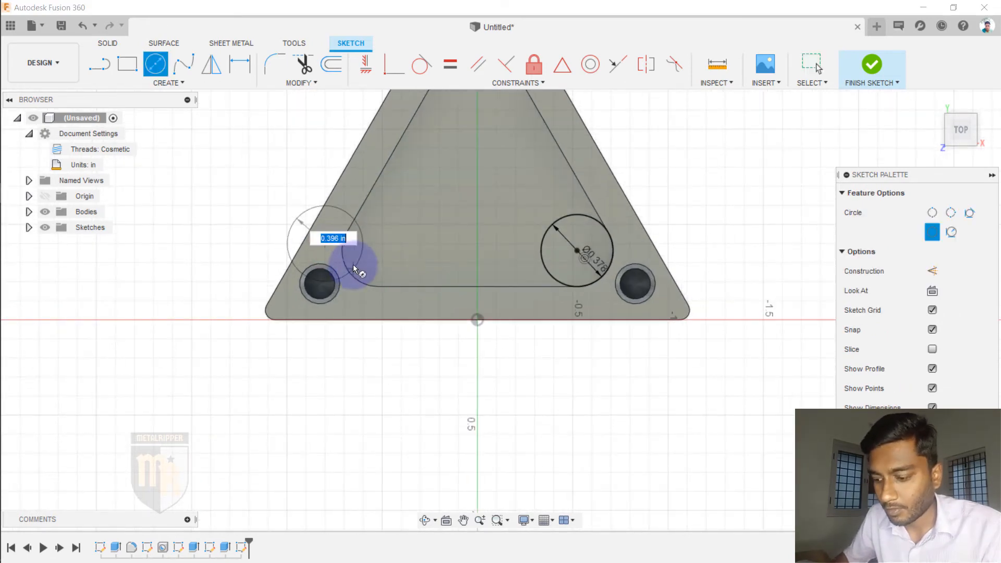
type(".378")
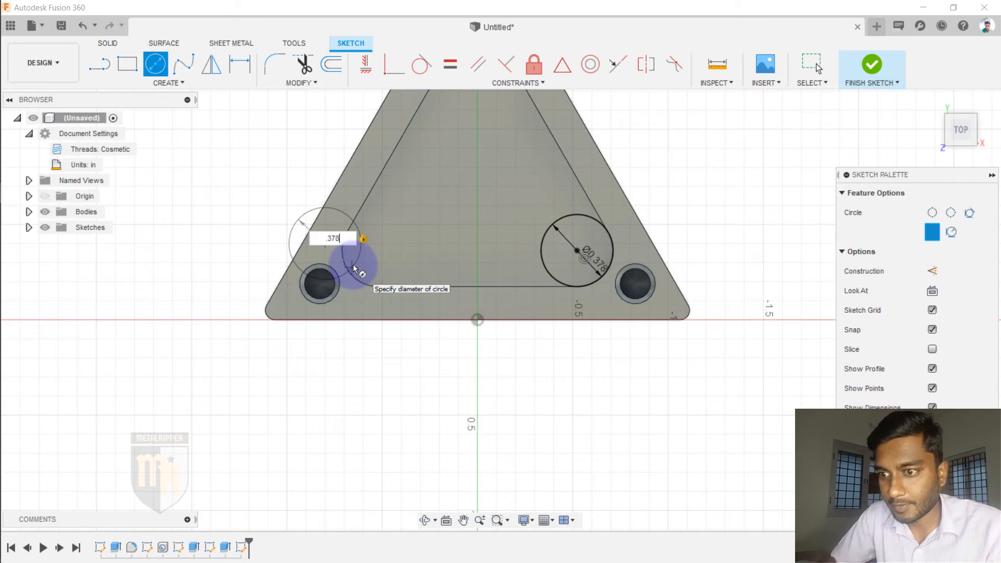
key("Return")
key("Escape")
scroll(326, 346, "down", 3)
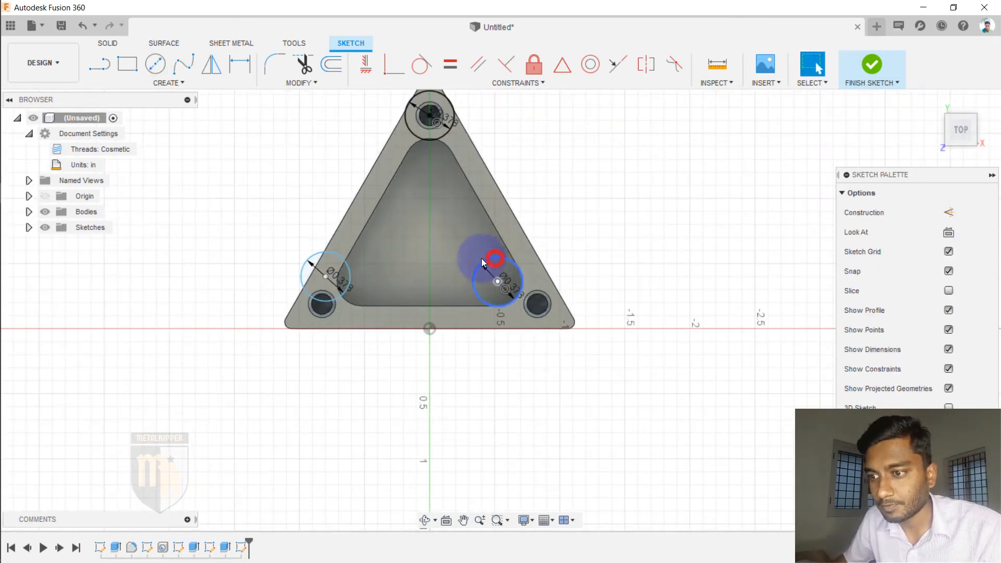
Try to move the lower-right circle and constrain it tangent to the triangle's right outer edge
left_click(480, 259)
left_click_drag(506, 268, 525, 283)
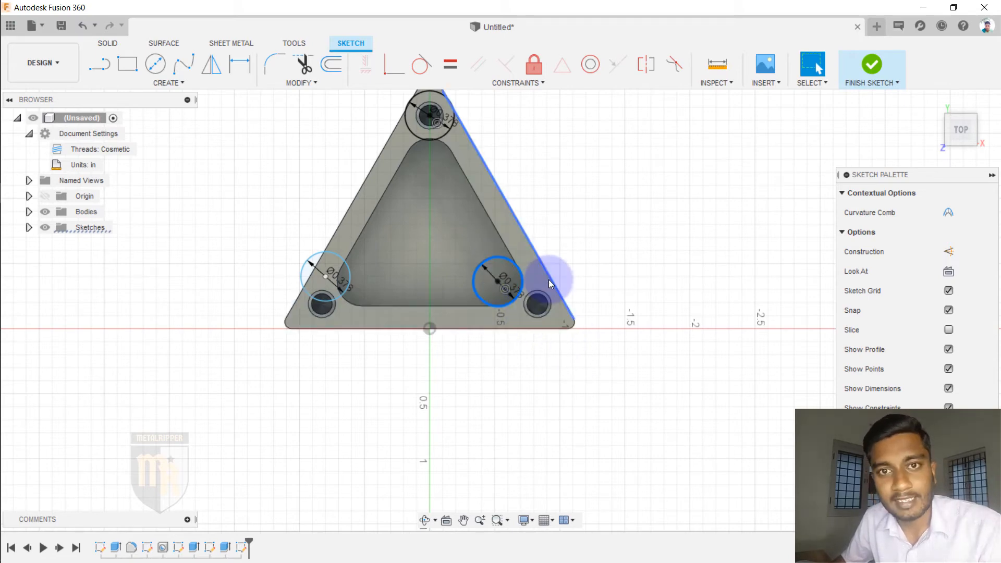
left_click(593, 212)
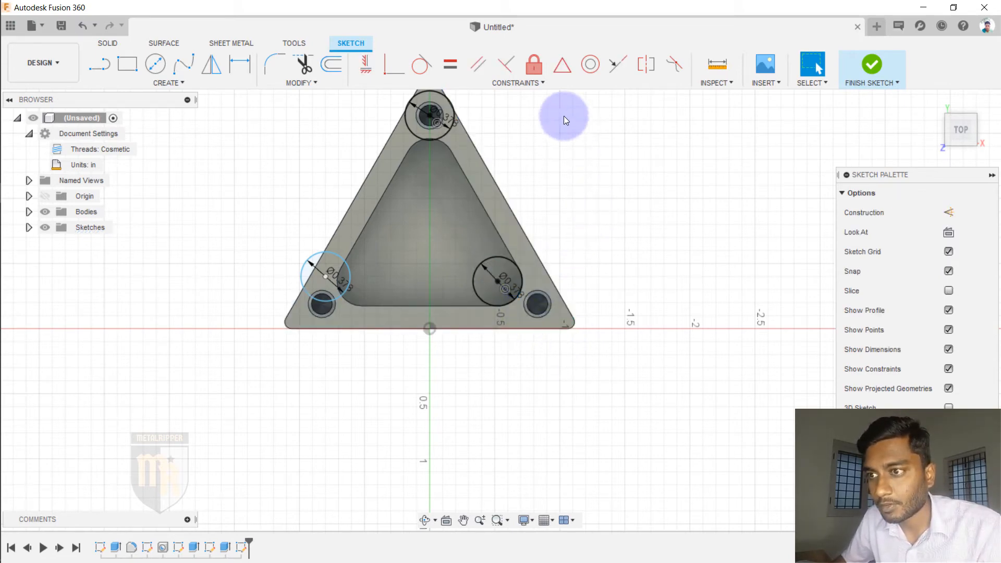
left_click(527, 86)
left_click(380, 128)
left_click(443, 134)
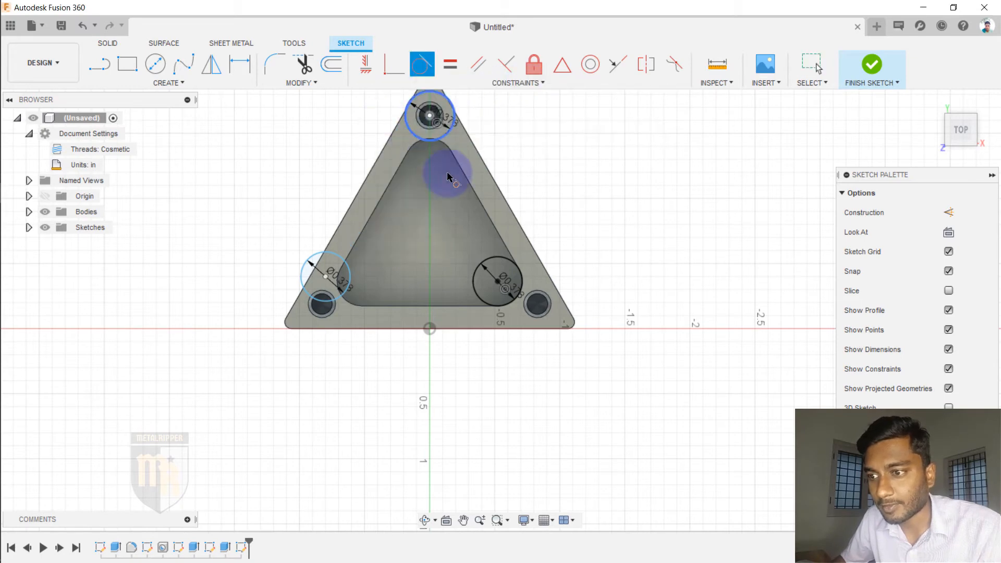
left_click(492, 256)
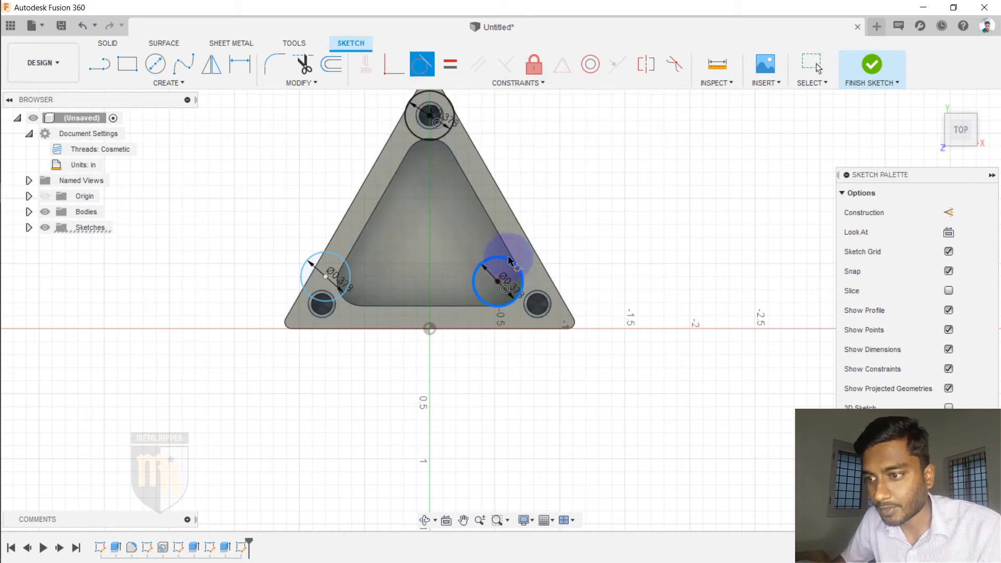
left_click(539, 262)
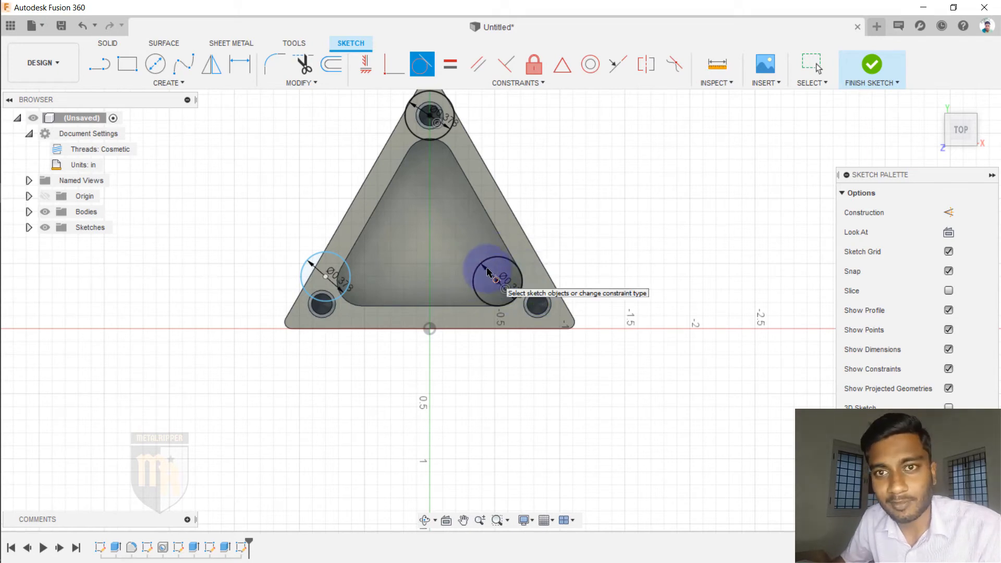
left_click(476, 295)
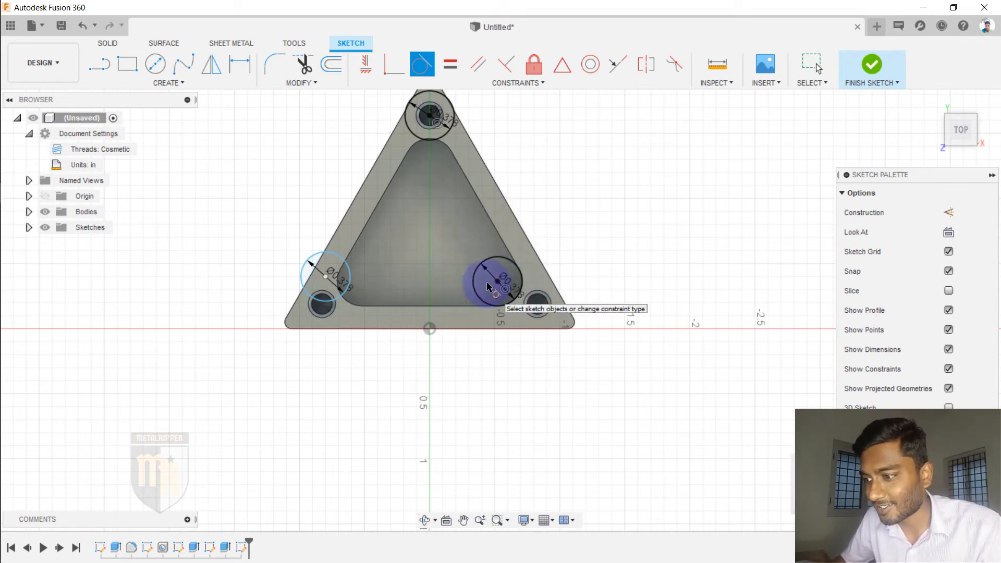
Undo the two circles sketched near the triangle's bottom corners, keeping the one at the apex hole
left_click(81, 28)
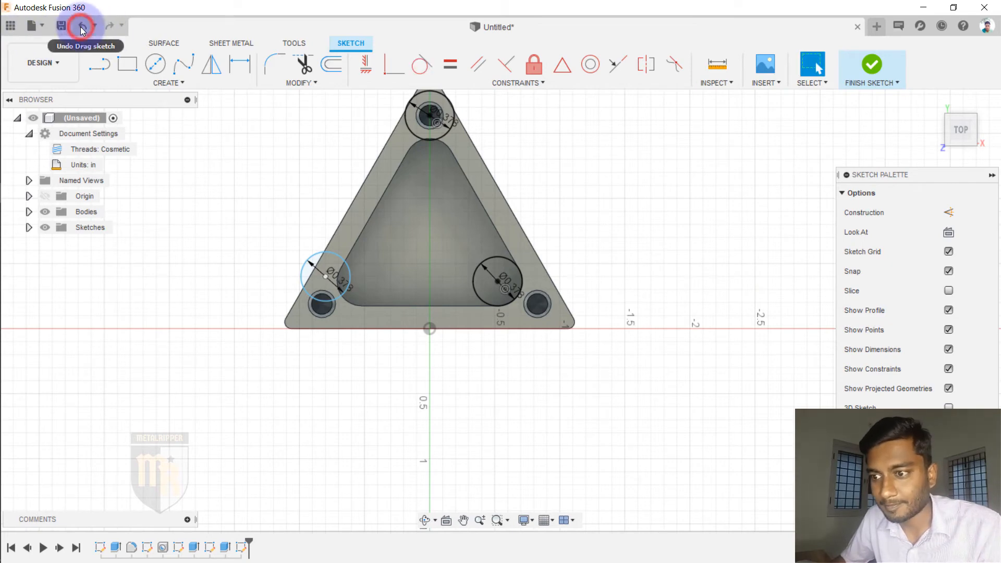
left_click(82, 28)
left_click(81, 29)
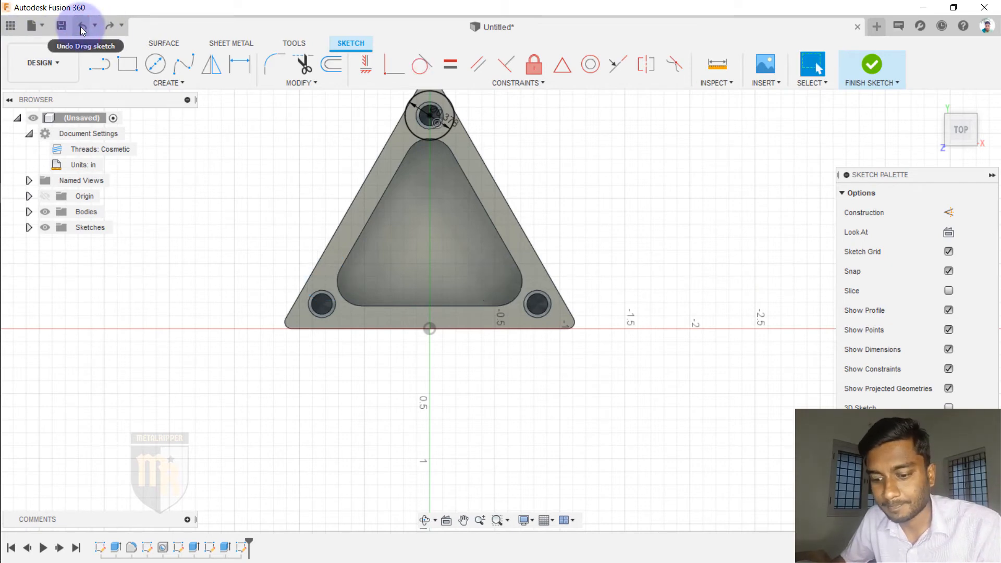
Sketch a 0.378 in diameter circle across the triangle's right wall, just above the lower-right hole
key("c")
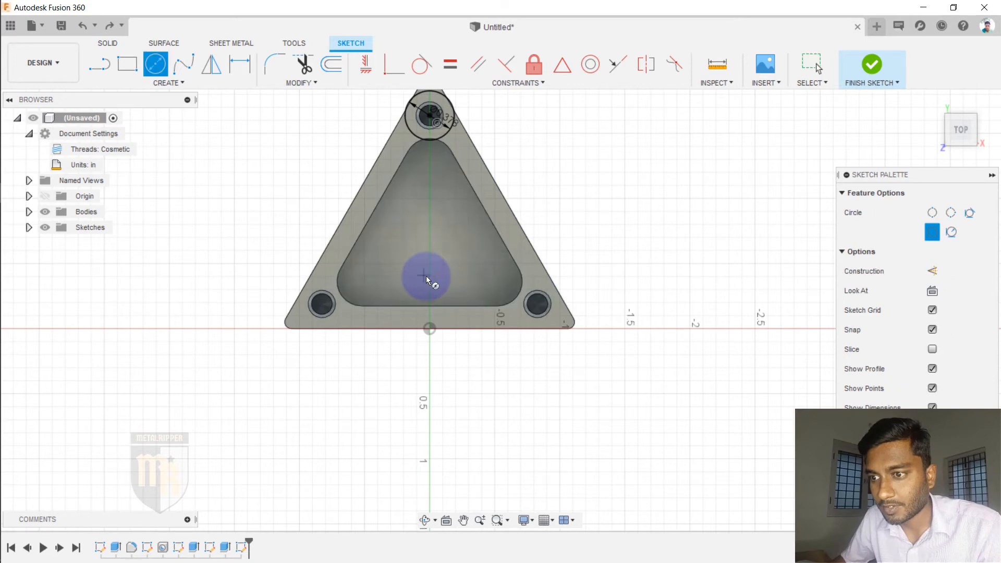
left_click(530, 269)
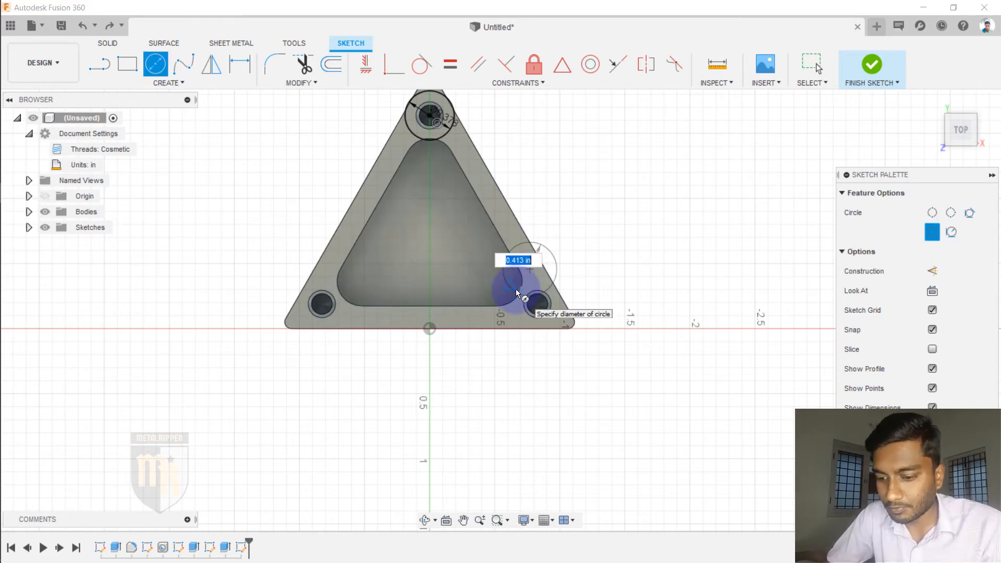
type(".378")
key("Return")
key("Escape")
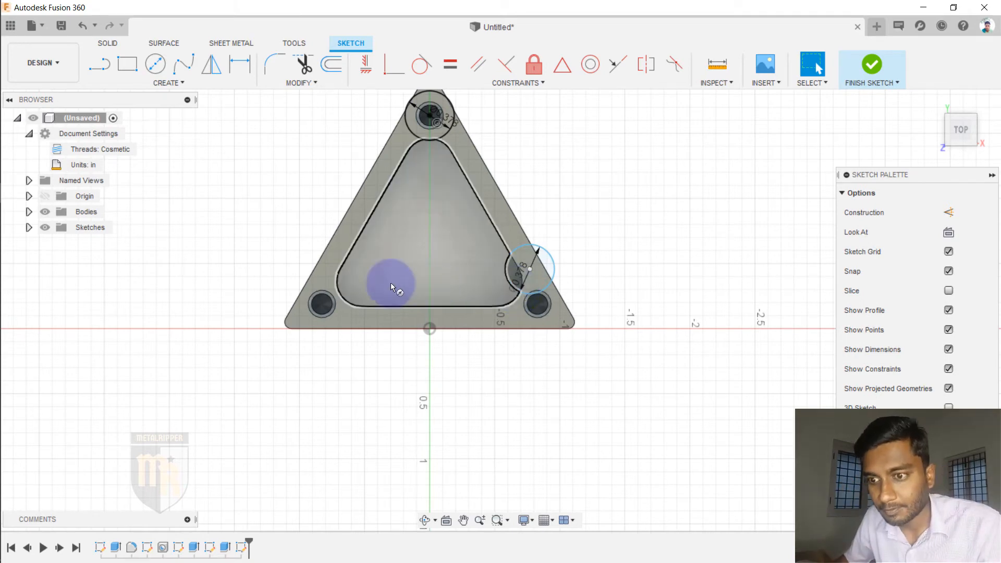
Sketch a matching 0.378 in diameter circle across the left wall, just above the lower-left hole
key("c")
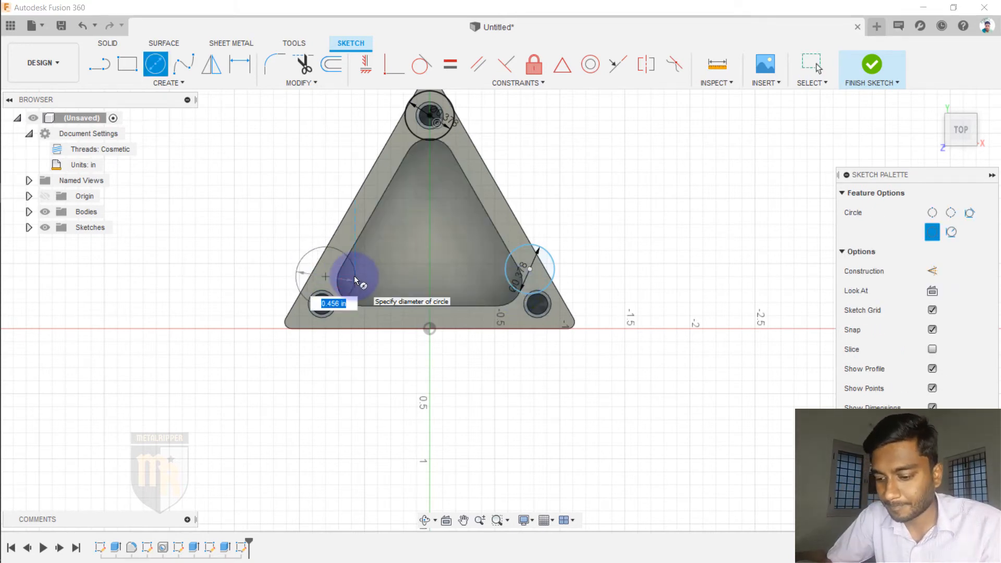
key("BackSpace")
type(".378")
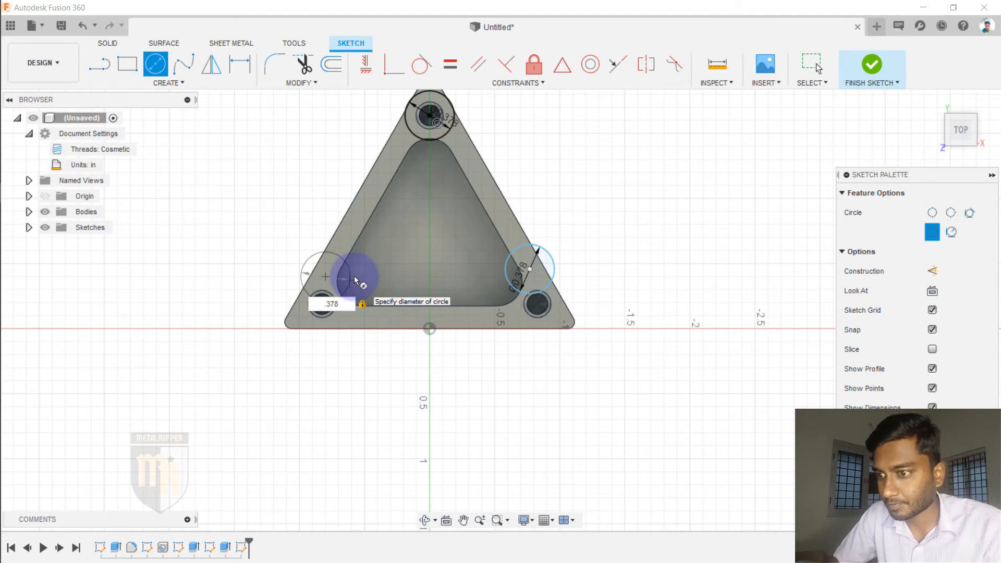
key("Return")
key("Escape")
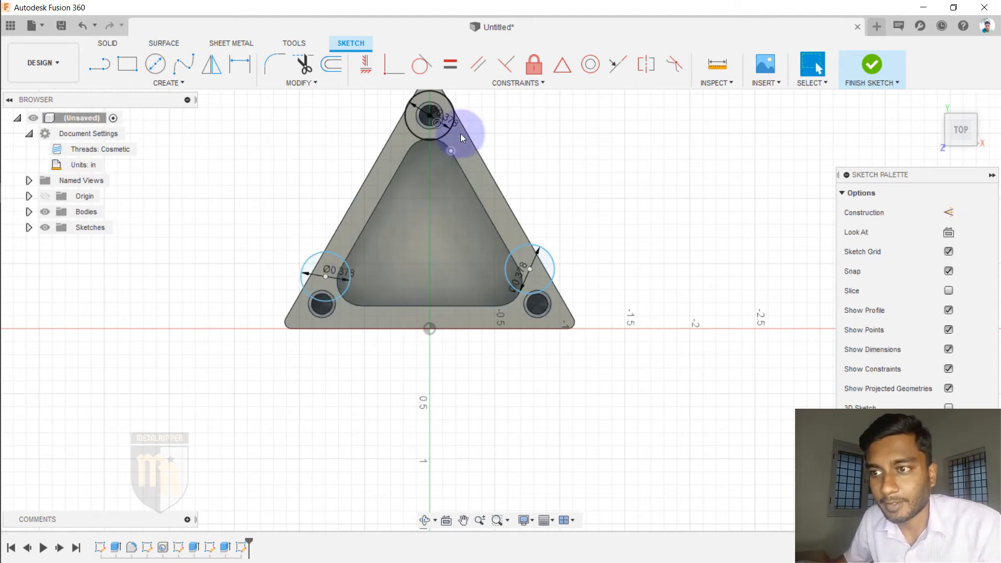
Constrain the right-hand circle tangent to both the triangle's bottom edge and its right outer edge
left_click(425, 63)
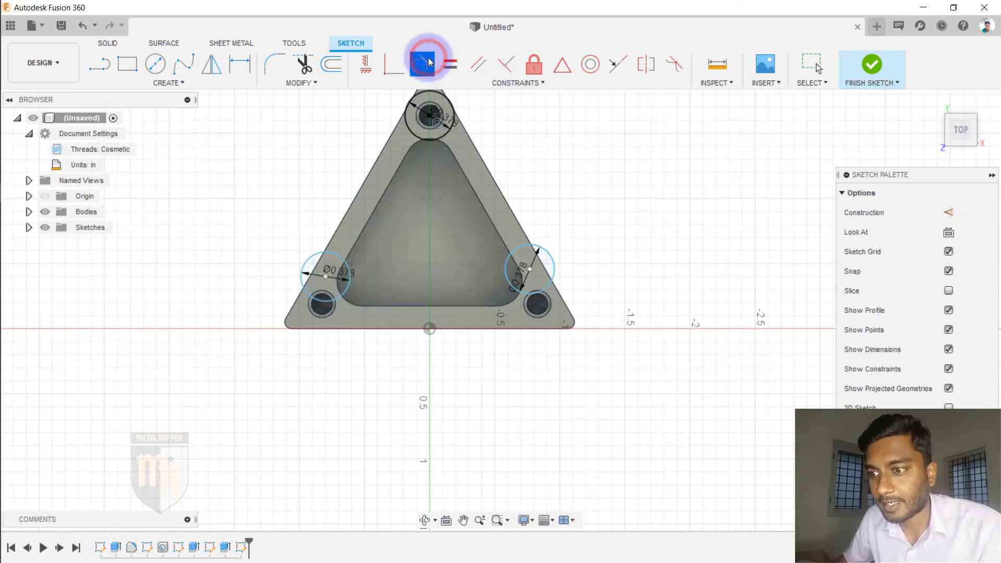
left_click(540, 292)
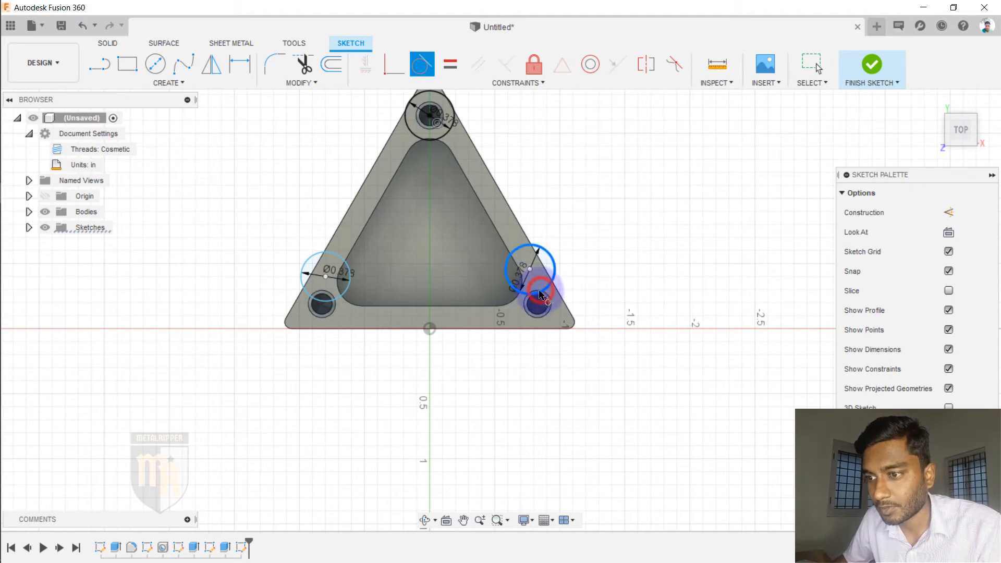
left_click(505, 334)
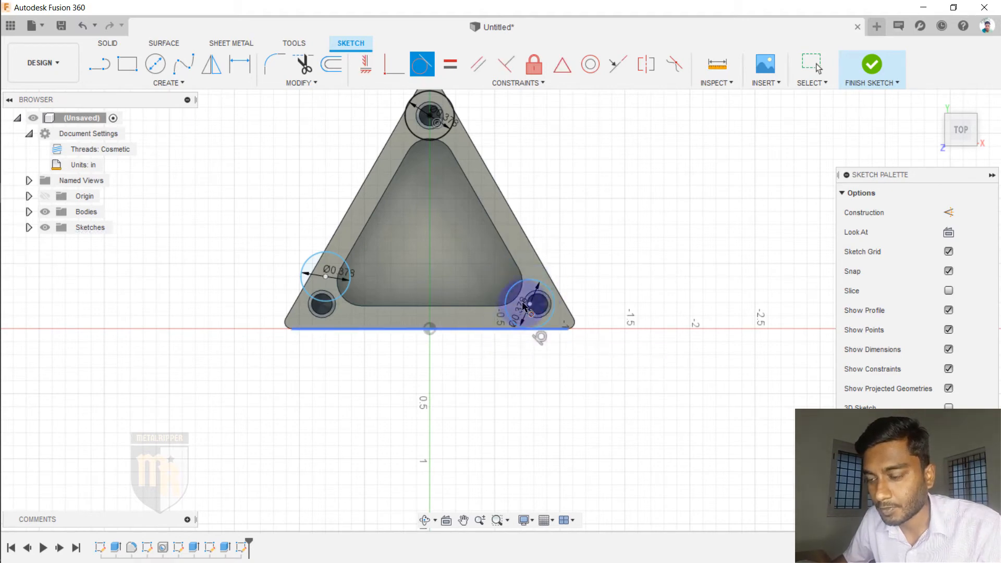
left_click(540, 284)
left_click(546, 275)
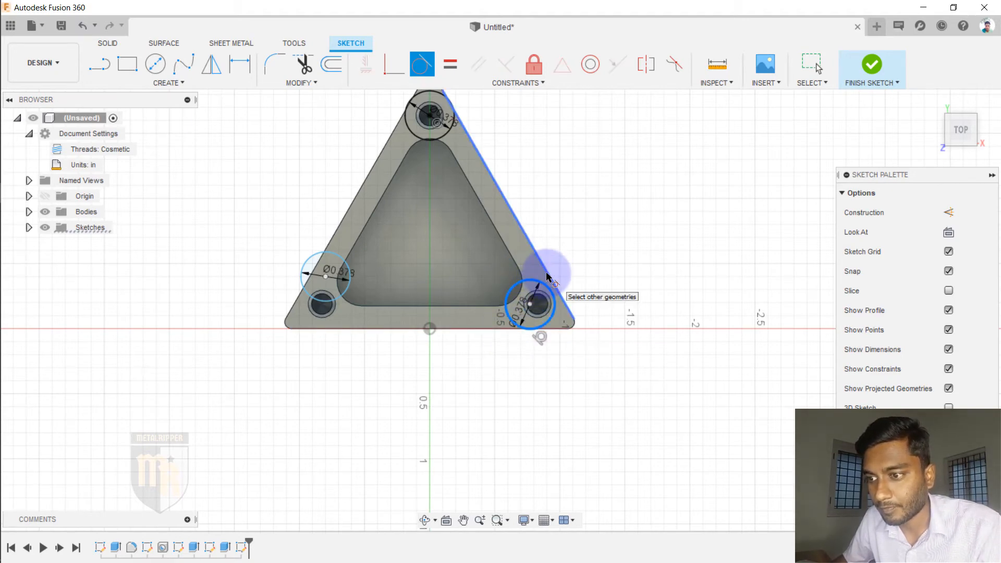
scroll(603, 280, "down", 2)
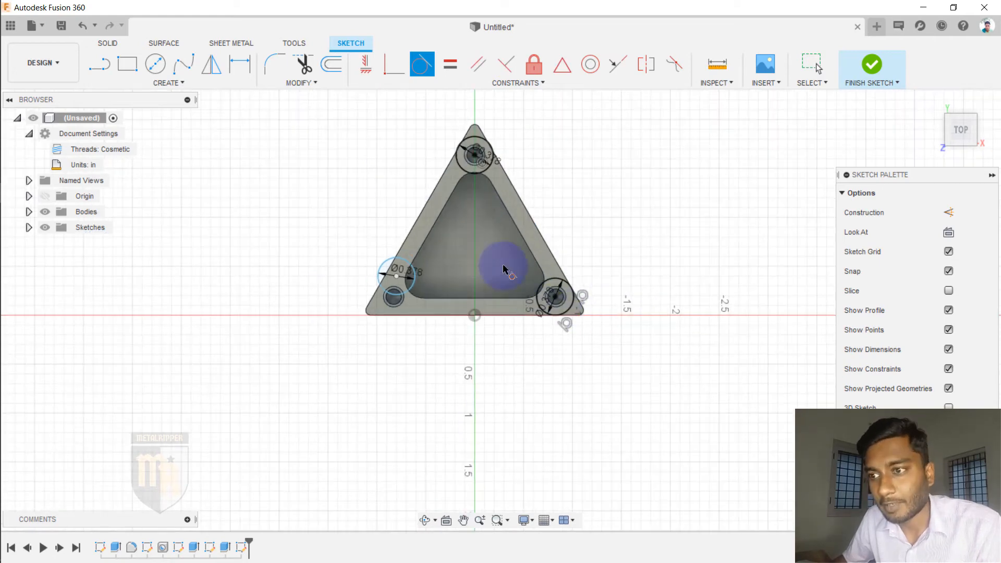
Check the drawing's corner-circle notes and constrain the left circle tangent to the triangle's bottom edge and left outer edge
scroll(560, 313, "up", 4)
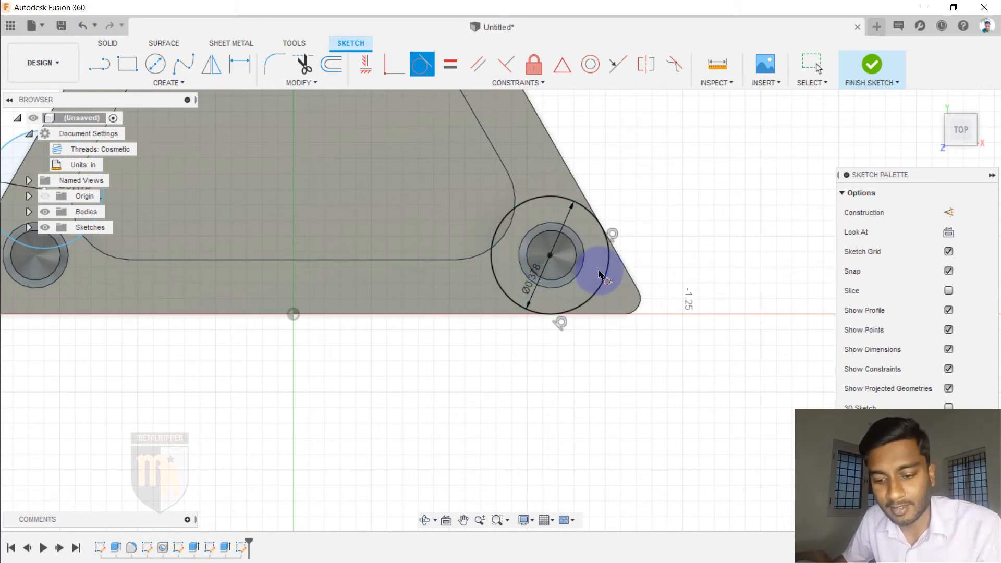
key("alt+Tab")
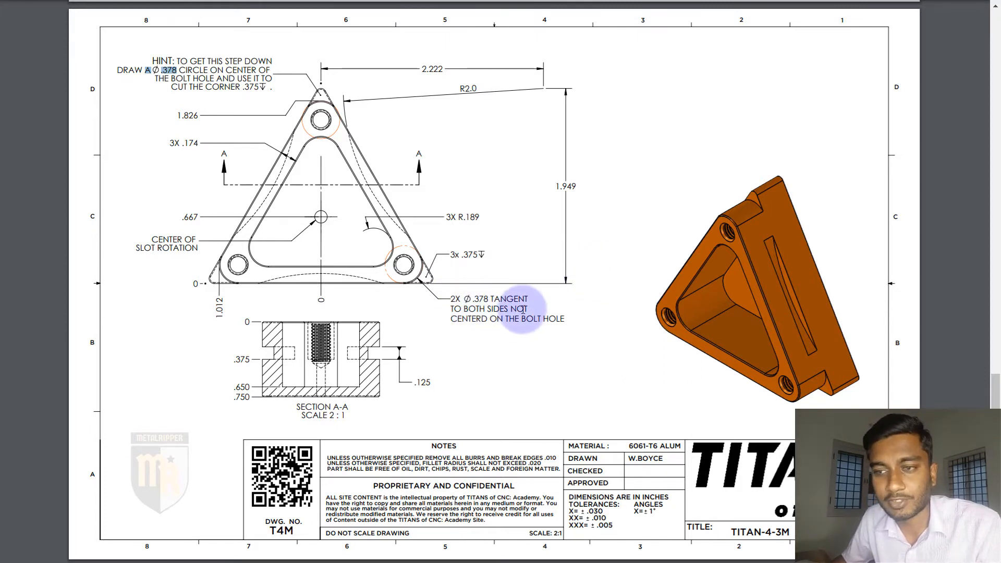
left_click_drag(510, 309, 557, 319)
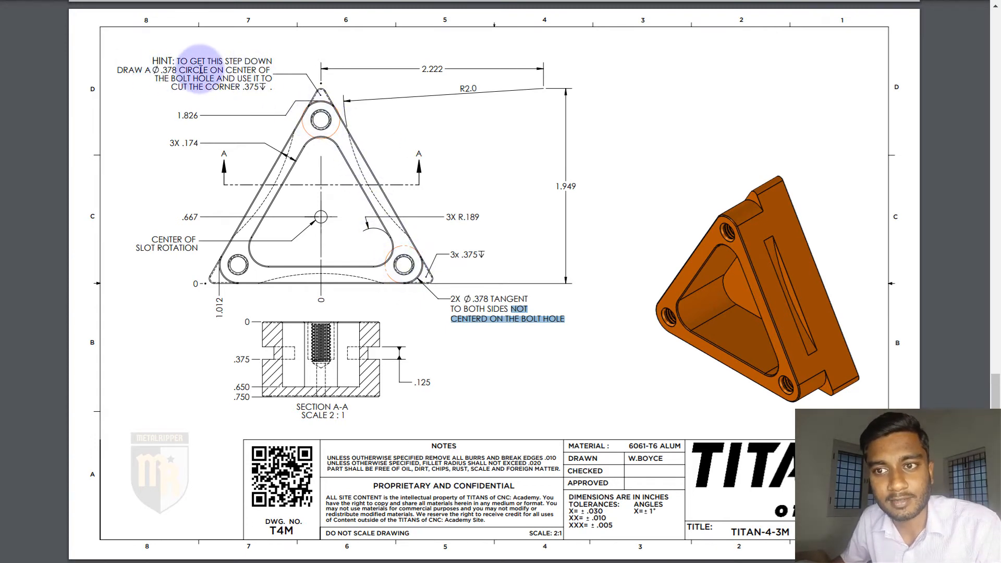
mouse_move(228, 66)
left_mouse_down()
mouse_move(260, 67)
mouse_move(245, 79)
mouse_move(217, 78)
left_mouse_up()
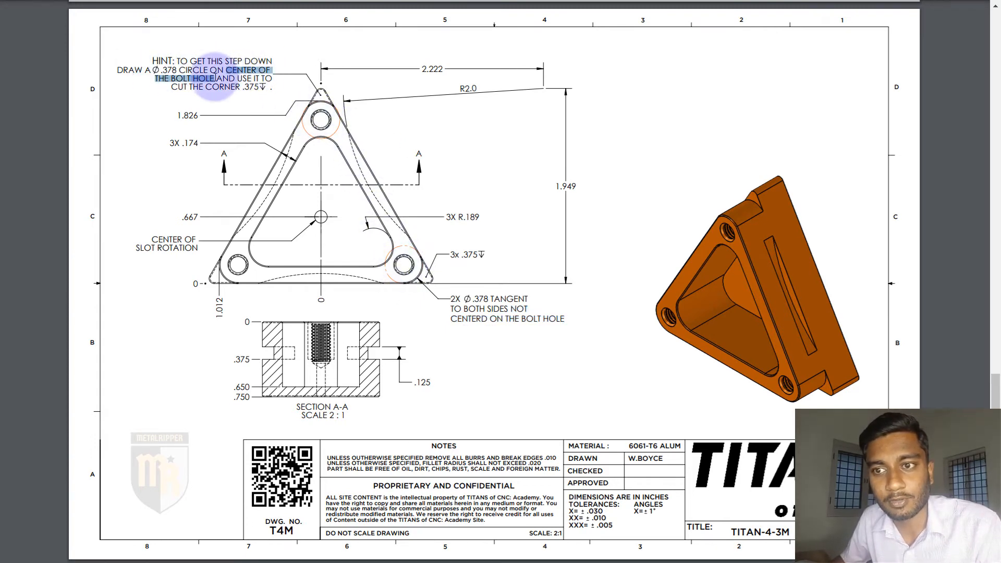
key("alt+Tab")
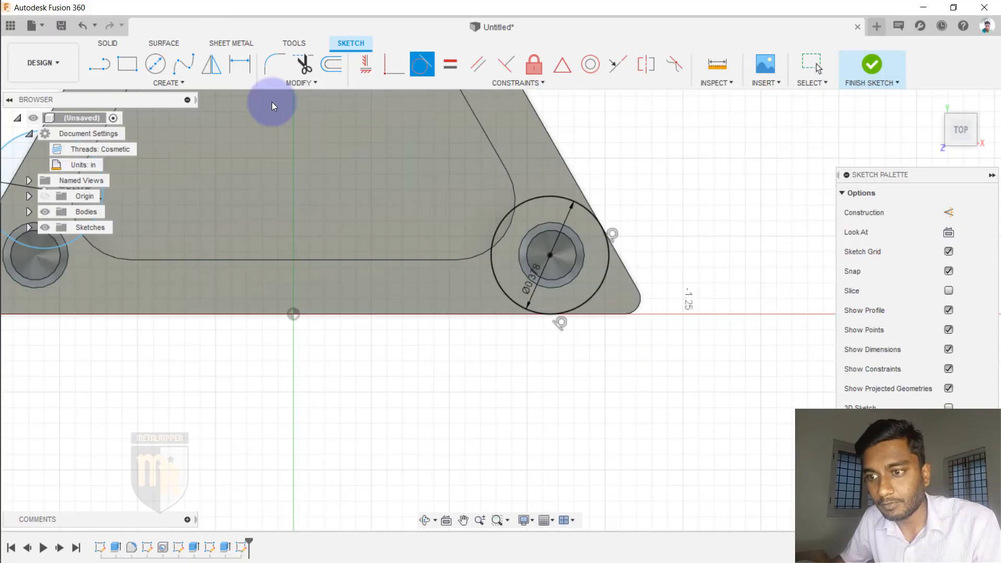
scroll(545, 256, "down", 3)
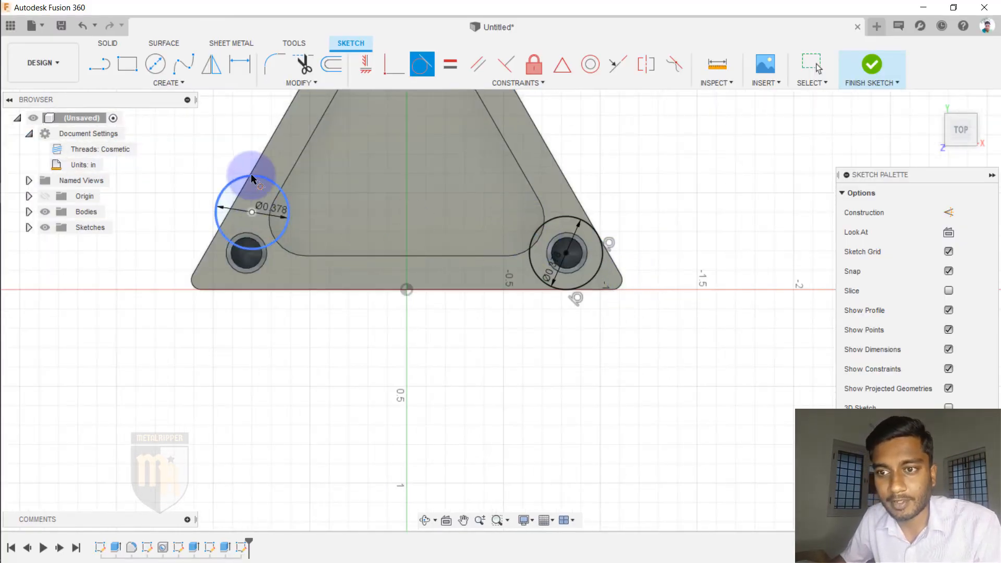
left_click(277, 238)
left_click(292, 288)
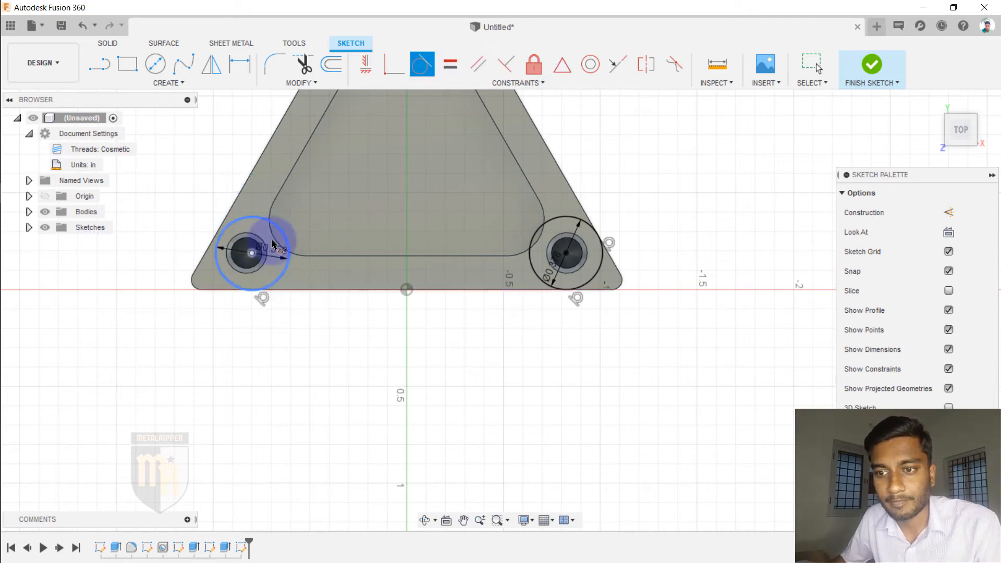
left_click(237, 199)
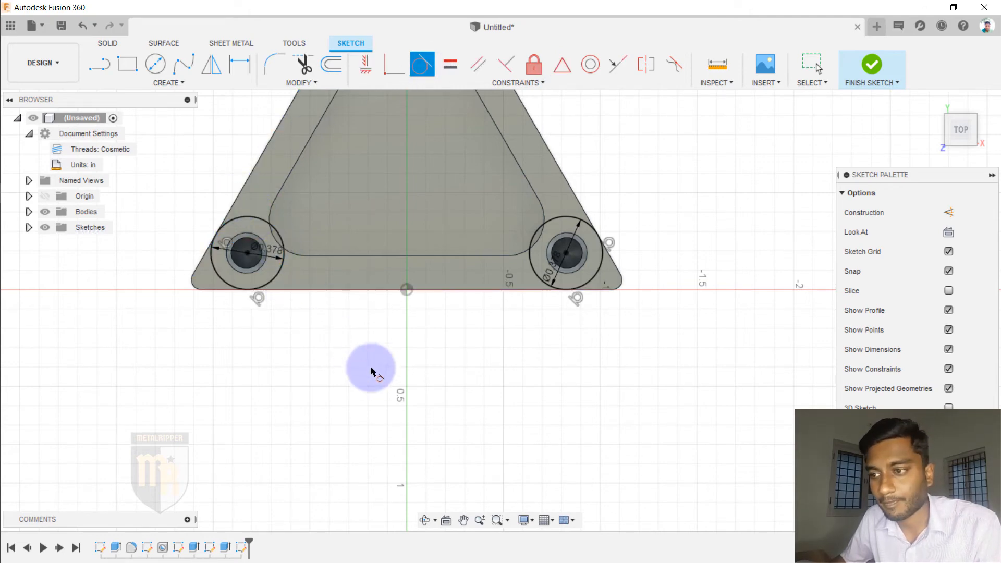
Finish the sketch and select the three corner tips outside the circles as Extrude profiles
scroll(385, 404, "down", 3)
scroll(384, 403, "down", 2)
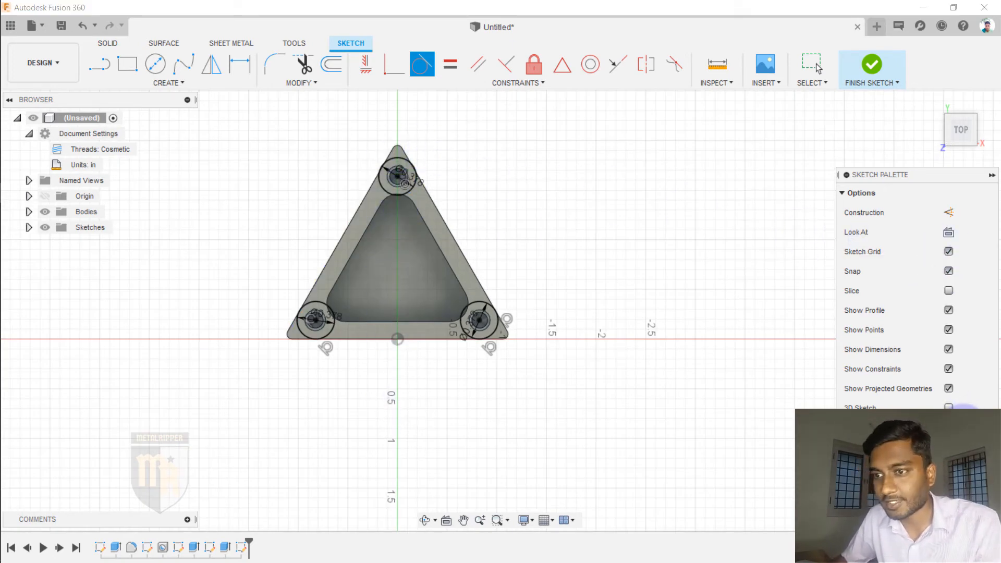
left_click(962, 412)
left_click(126, 74)
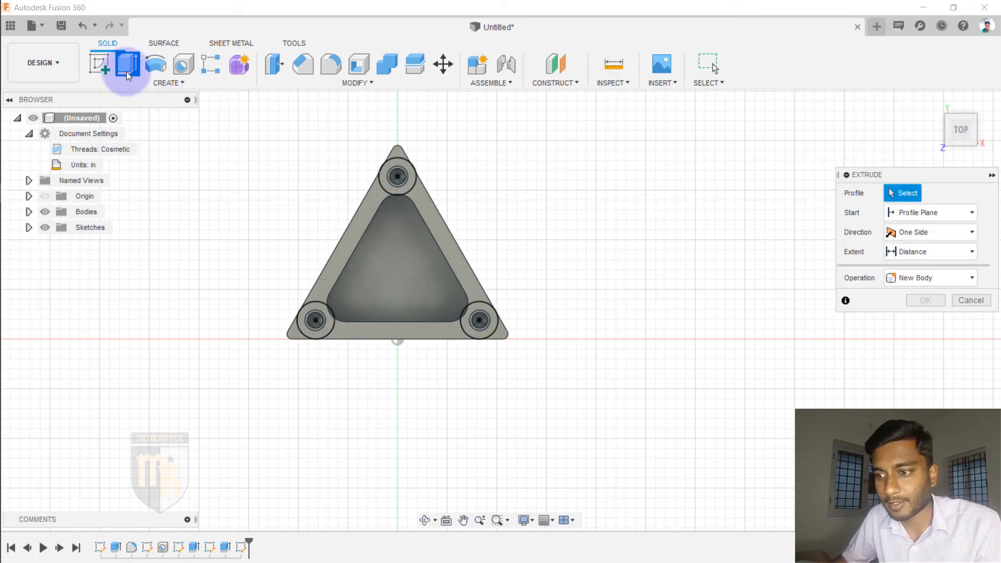
scroll(527, 350, "up", 5)
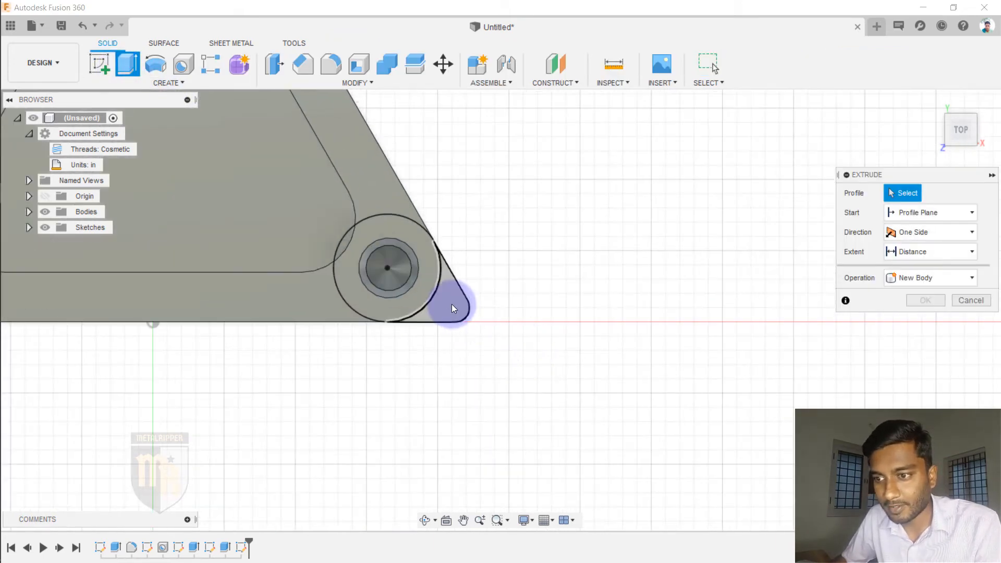
left_click(452, 305)
scroll(642, 383, "down", 8)
left_click(199, 341)
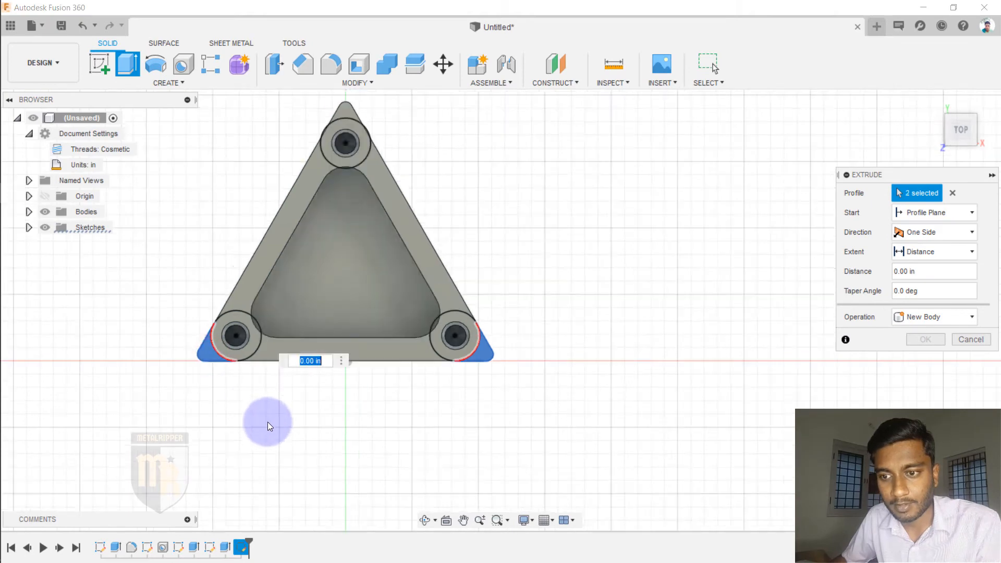
scroll(311, 208, "up", 3)
left_click(333, 206)
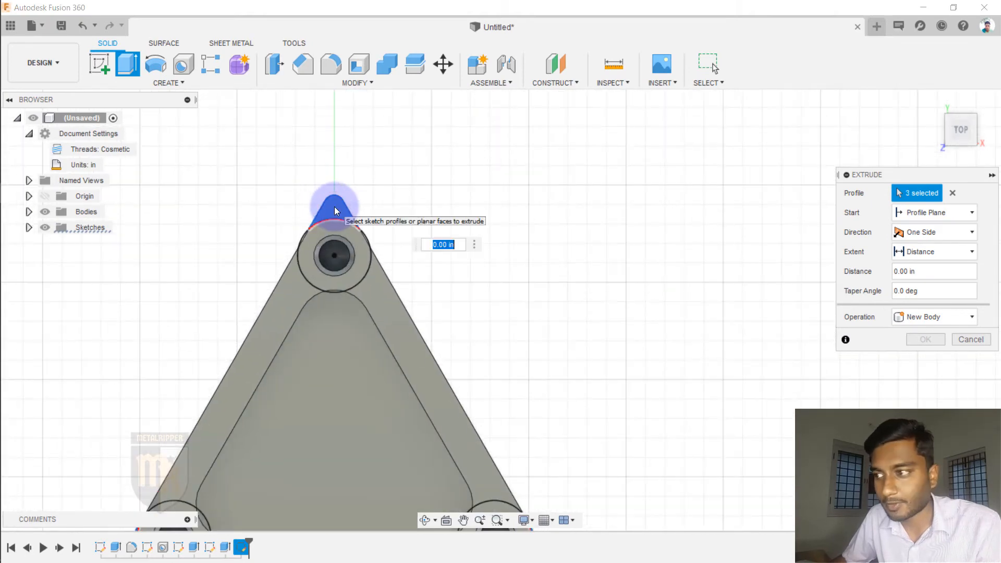
Extrude the three selected corner tips as a cut with a distance of -0.35 in
left_click_drag(955, 129, 622, 136)
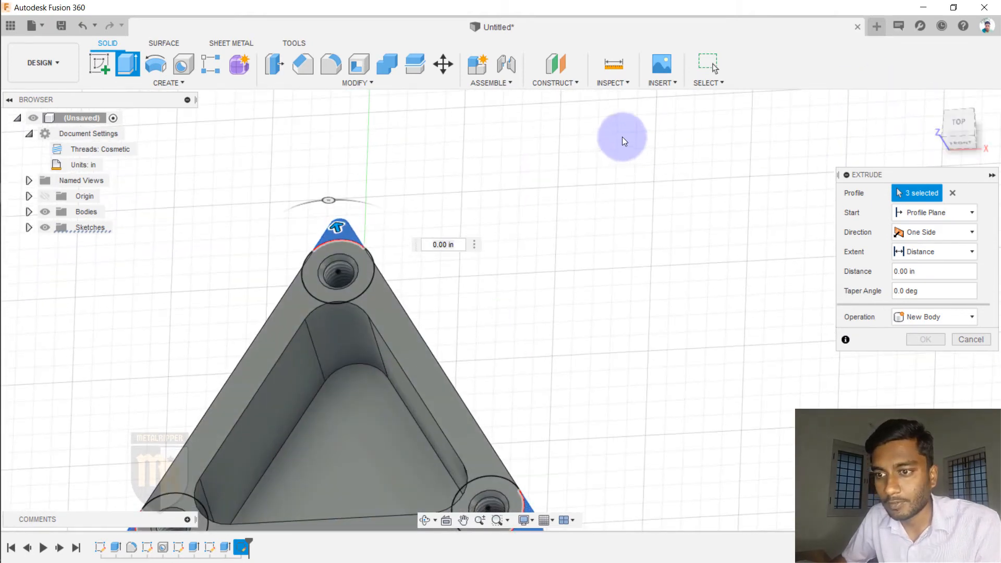
scroll(465, 192, "down", 3)
left_click_drag(426, 198, 428, 221)
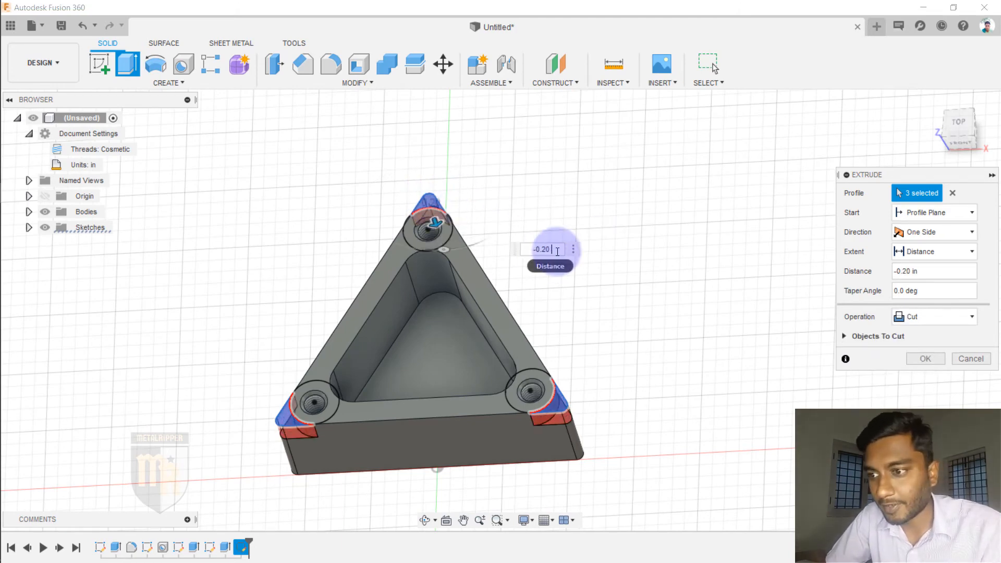
key("BackSpace")
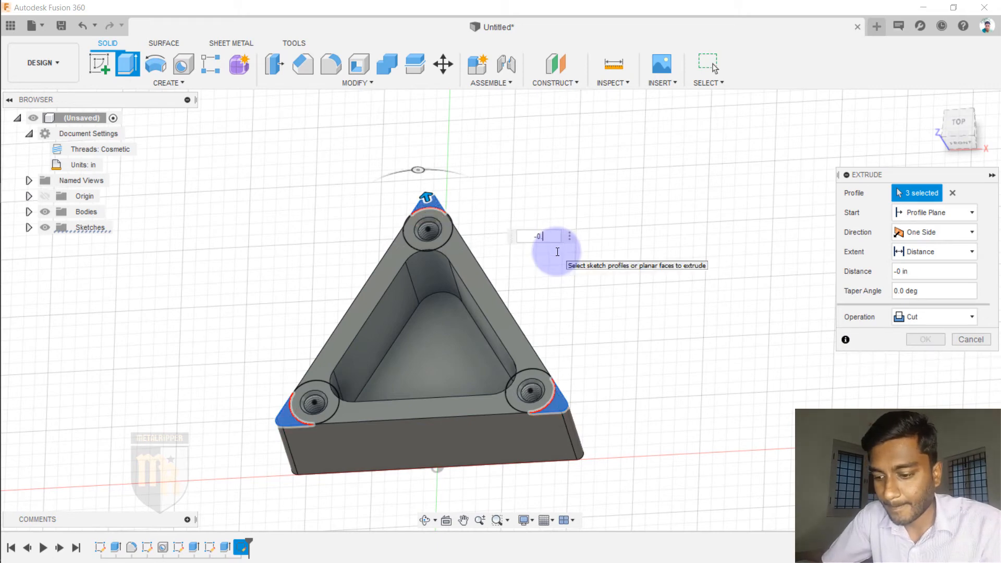
type("35")
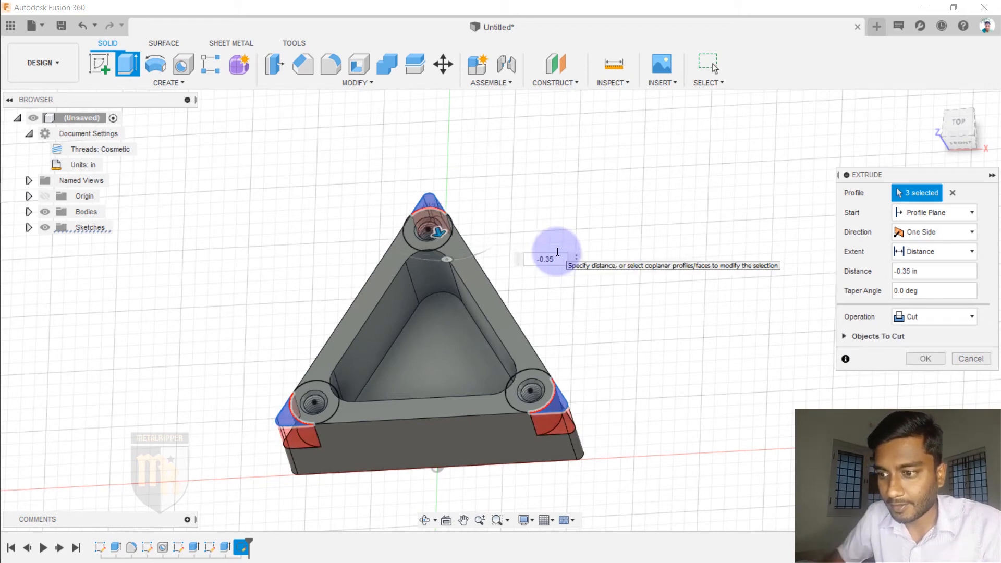
left_click(861, 318)
left_click(929, 364)
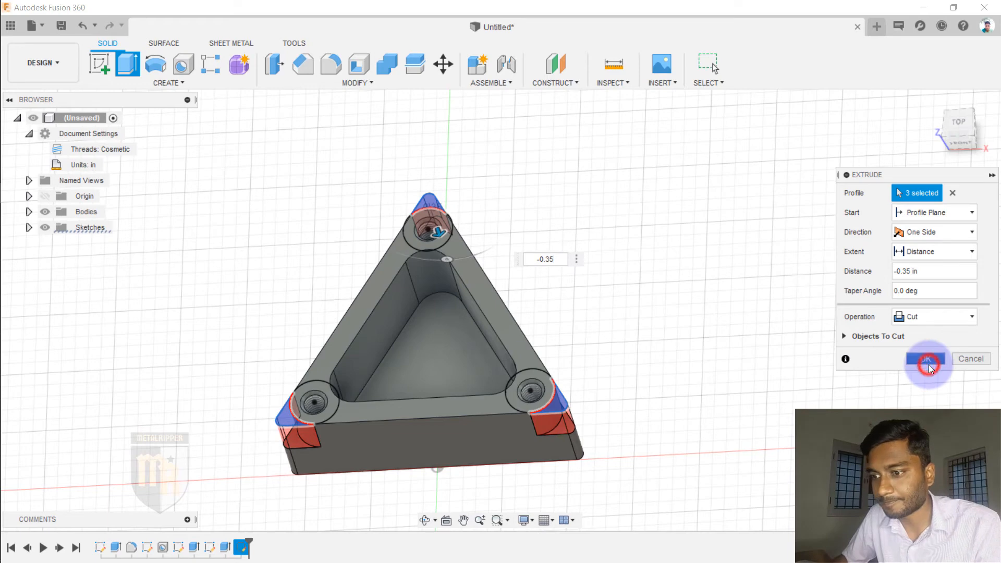
Check the step-down depth in the drawing and edit the corner cut's distance to -0.375 in
scroll(634, 239, "down", 2)
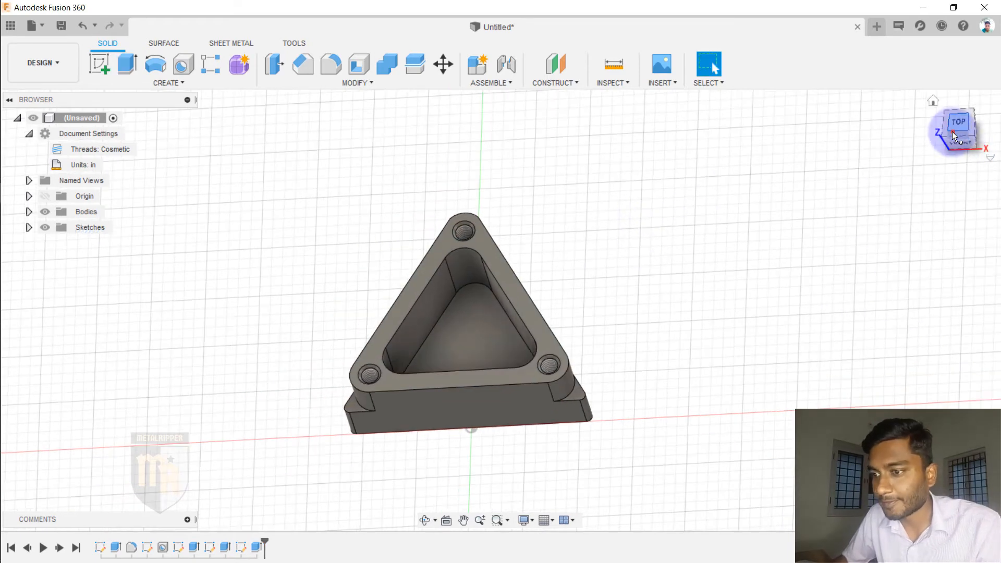
mouse_move(957, 134)
middle_mouse_down("shift")
mouse_move(918, 152)
mouse_move(938, 151)
middle_mouse_up("shift")
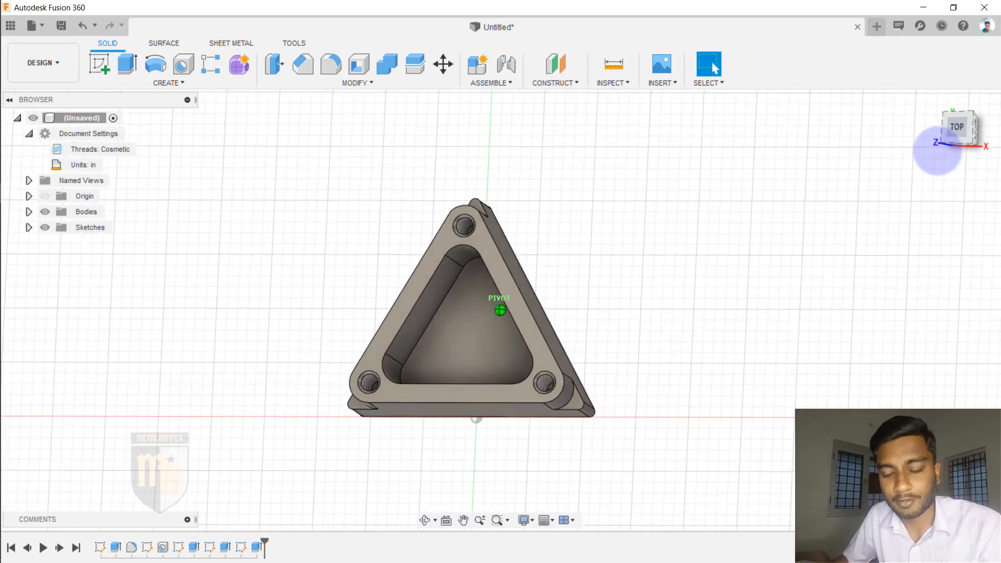
key("alt+Tab")
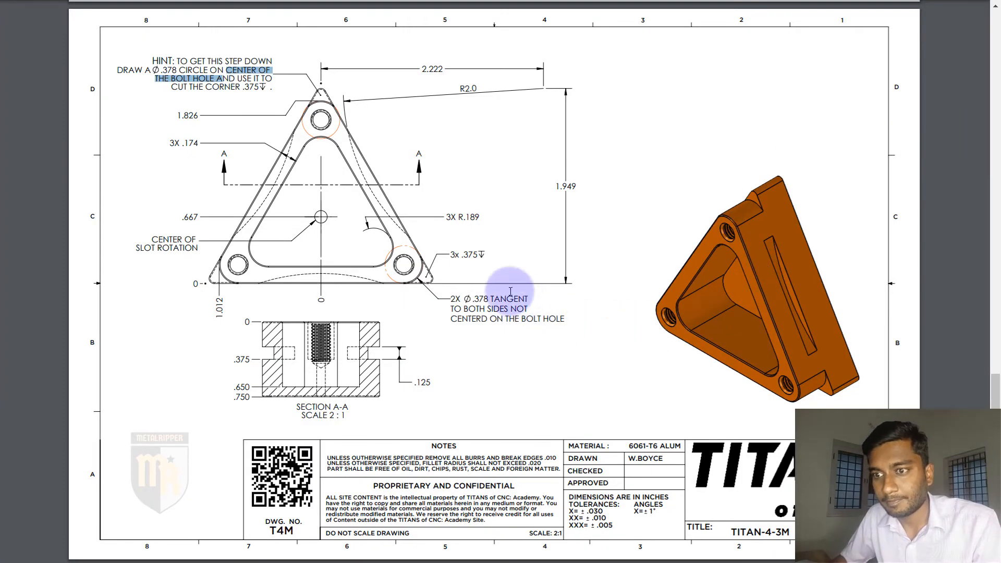
left_click(256, 87)
double_click(256, 87)
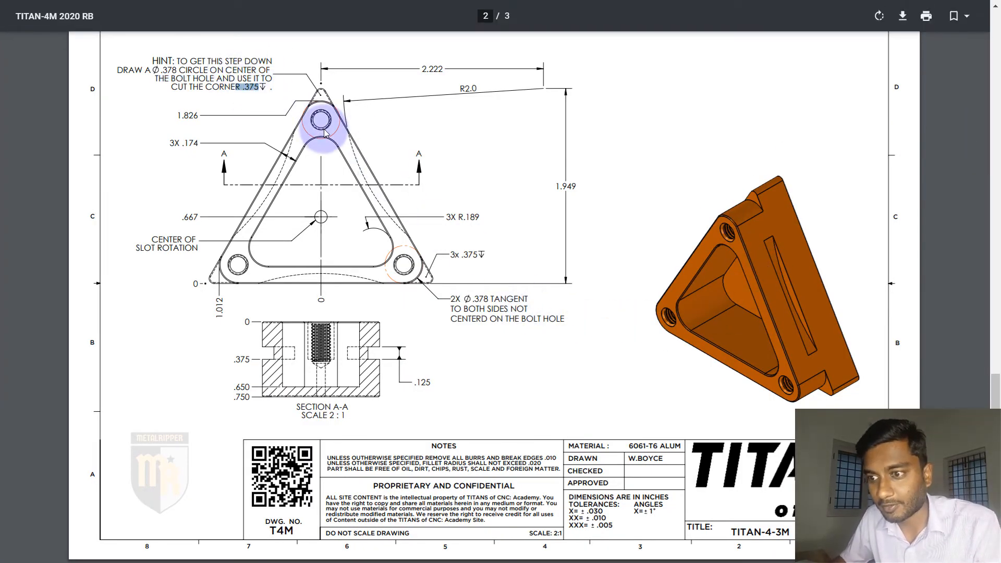
key("alt+Tab")
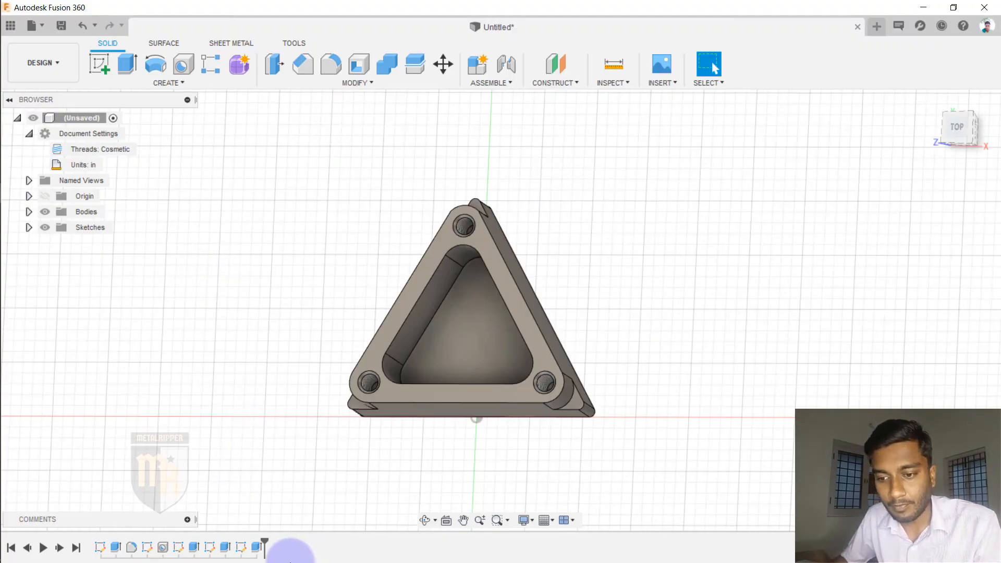
right_click(258, 551)
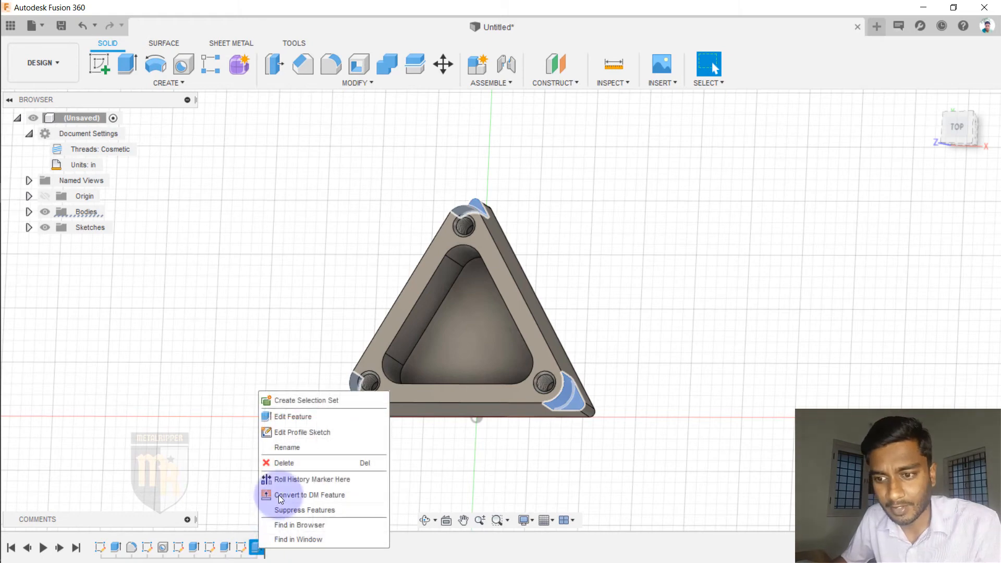
left_click(295, 415)
left_click(905, 275)
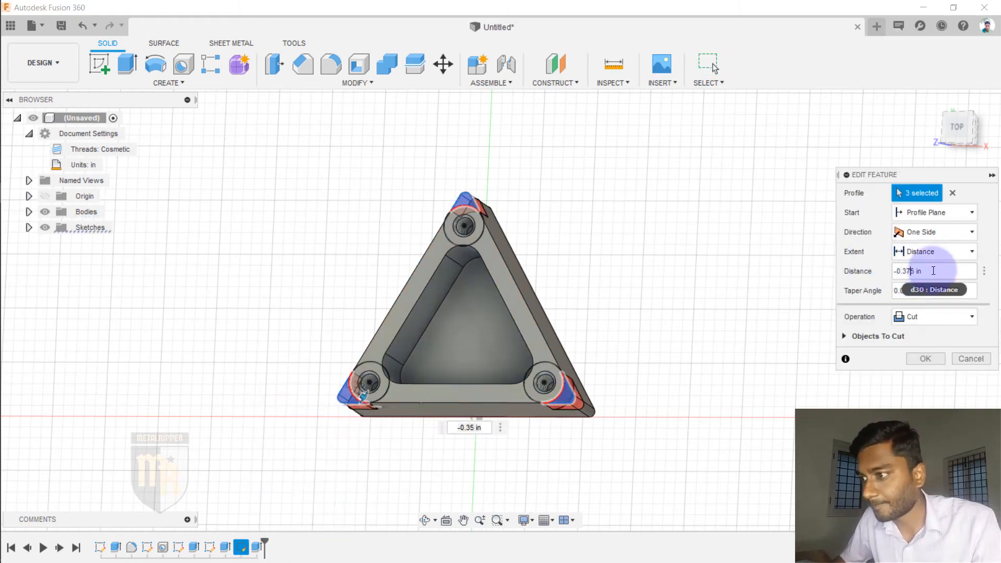
type("7")
left_click(930, 359)
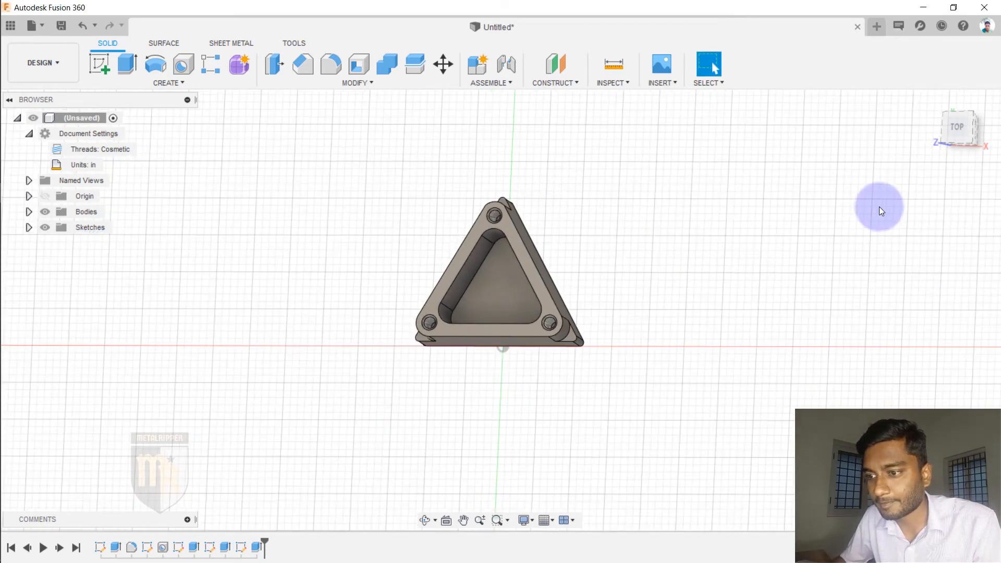
Inspect the stepped corners of the part and switch to the TITAN-4-3M drawing
mouse_move(955, 139)
left_mouse_down()
mouse_move(946, 157)
mouse_move(976, 157)
left_mouse_up()
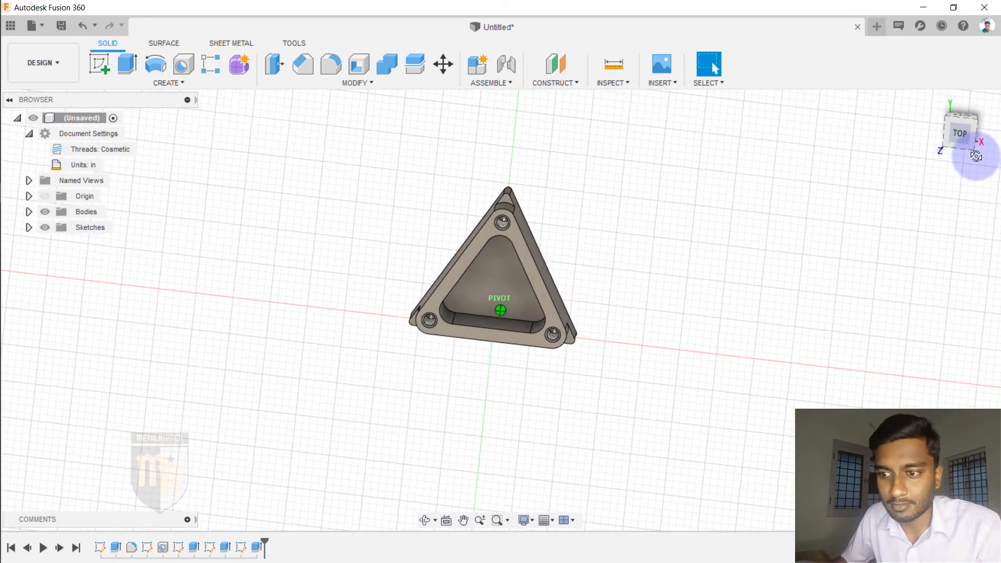
scroll(545, 264, "down", 2)
scroll(541, 259, "up", 5)
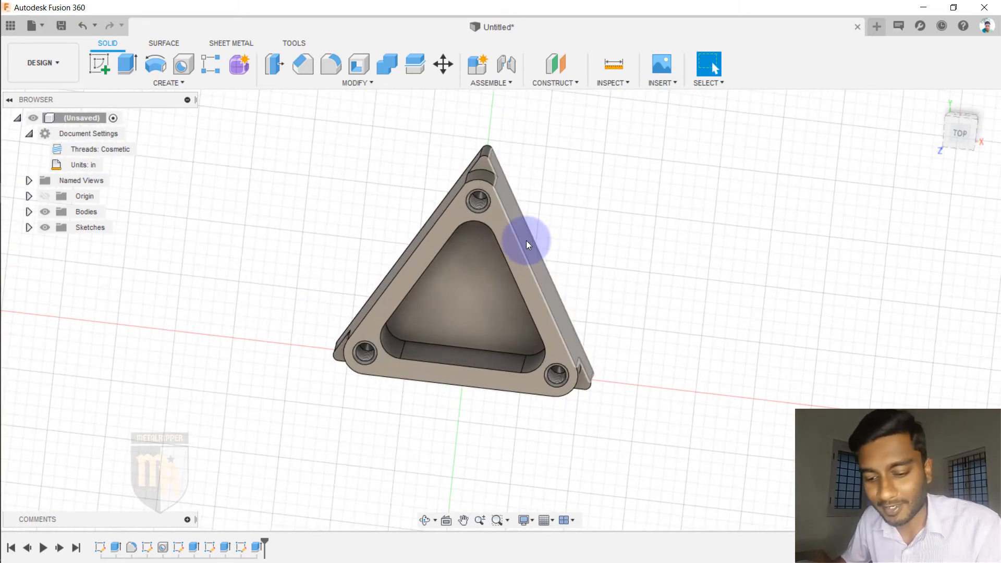
key("alt+Tab")
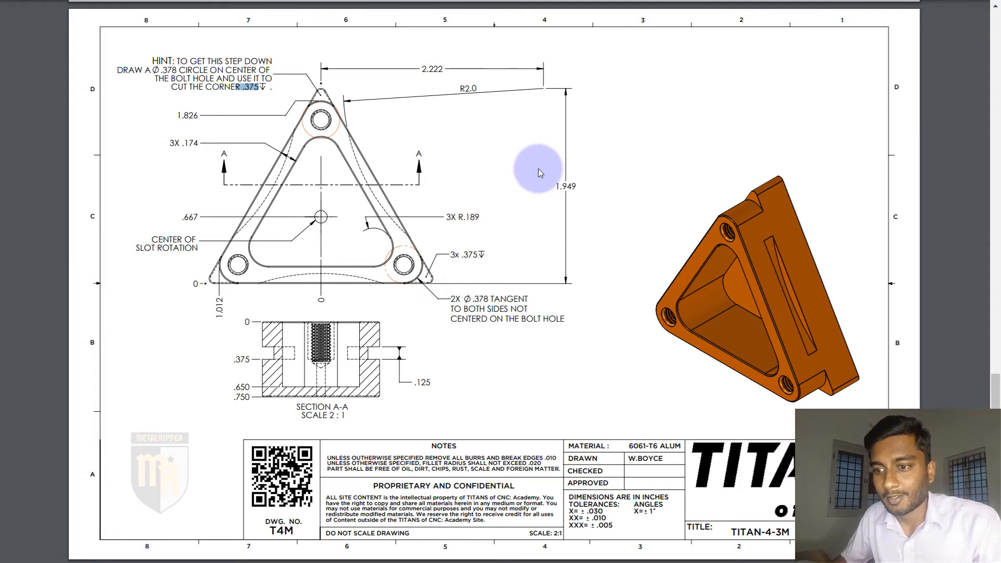
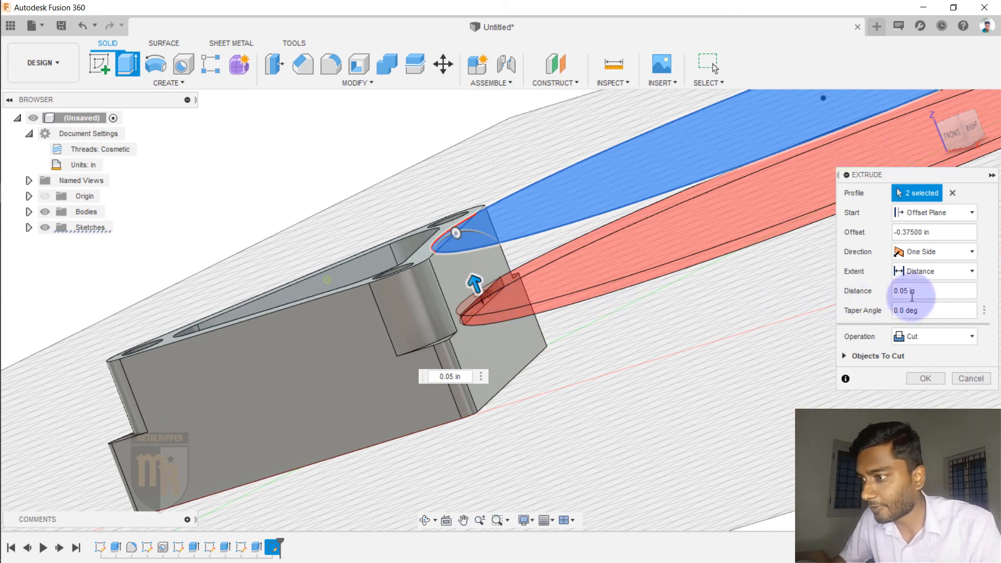
Check the slot height in the drawing's section view and set the large circle cut's distance to 0.125 in
left_click_drag(909, 291, 893, 293)
key("alt+Tab")
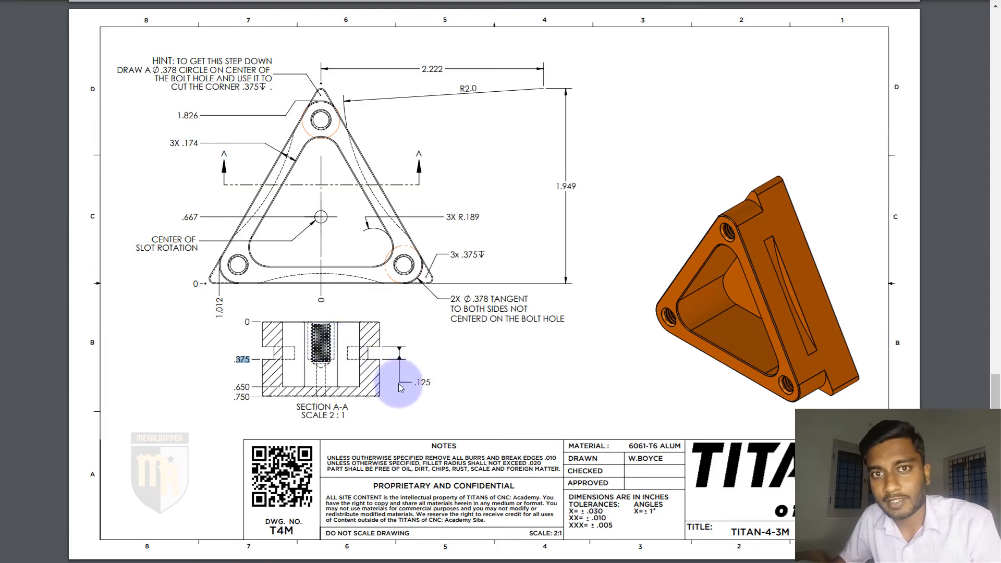
key("alt+Tab")
type(".125")
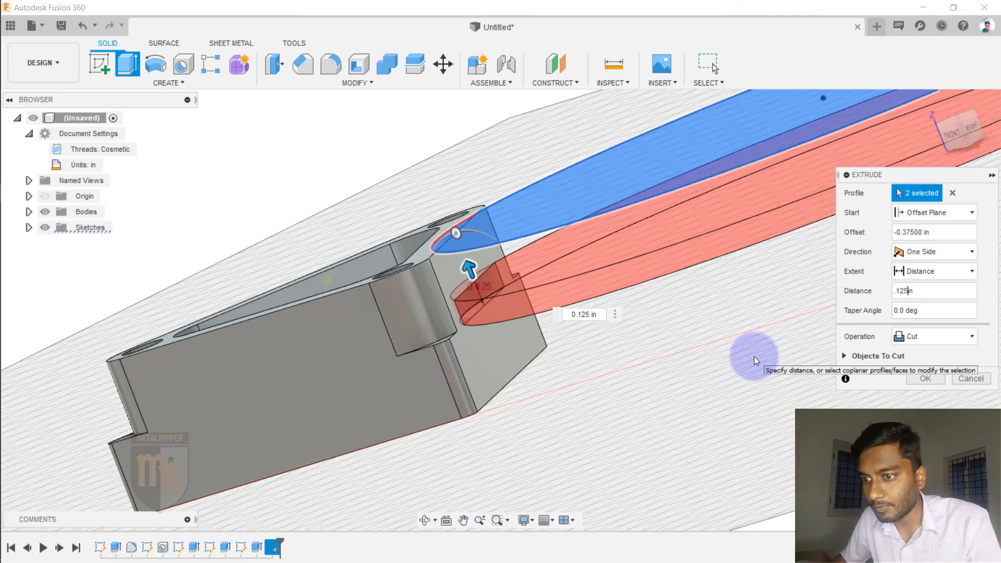
scroll(687, 311, "down", 2)
scroll(624, 287, "up", 1)
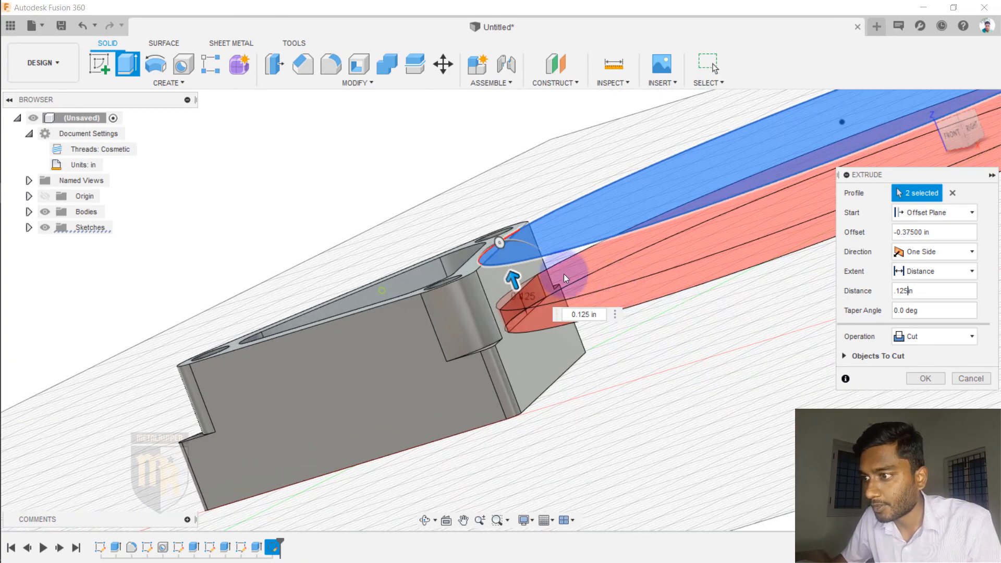
Review the Extrude start options and examine the offset slot cut's preview in the side wall
left_click(918, 212)
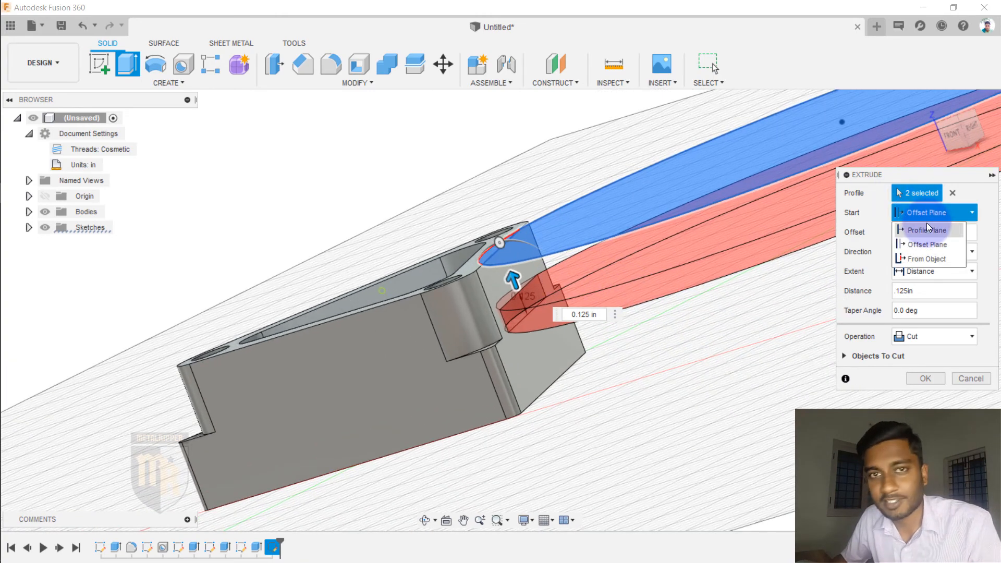
scroll(455, 310, "down", 2)
left_click_drag(972, 128, 564, 244)
left_click(893, 214)
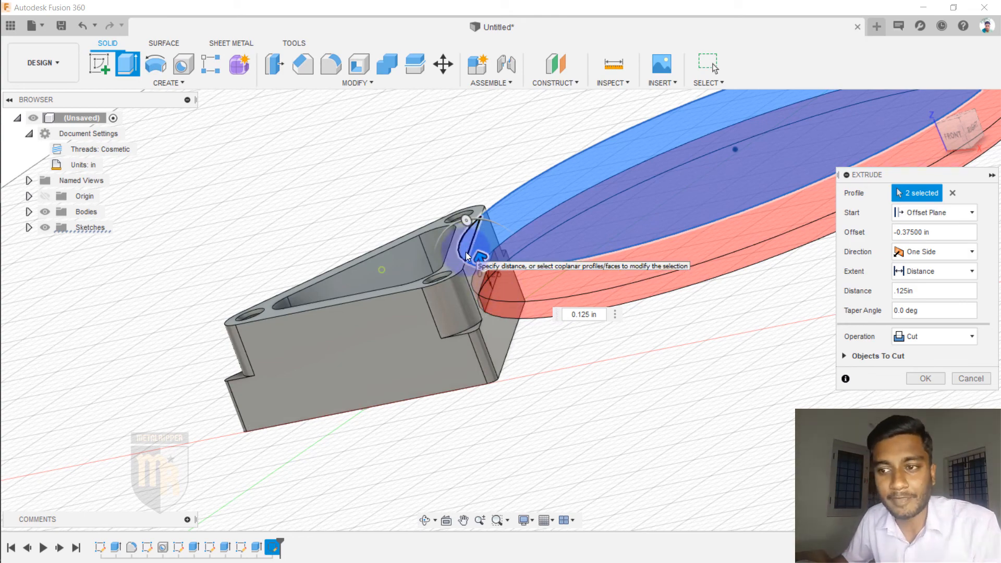
Check the large circle's 0.125 in cut from the front, apply it, and inspect the resulting slot in the side wall
left_click(919, 293)
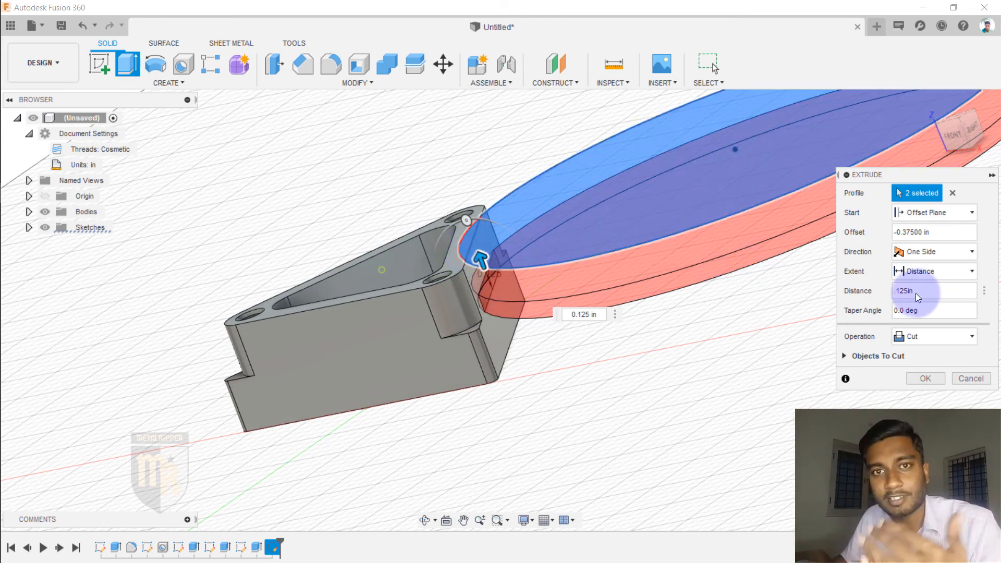
left_click_drag(954, 139, 932, 134)
left_click(947, 128)
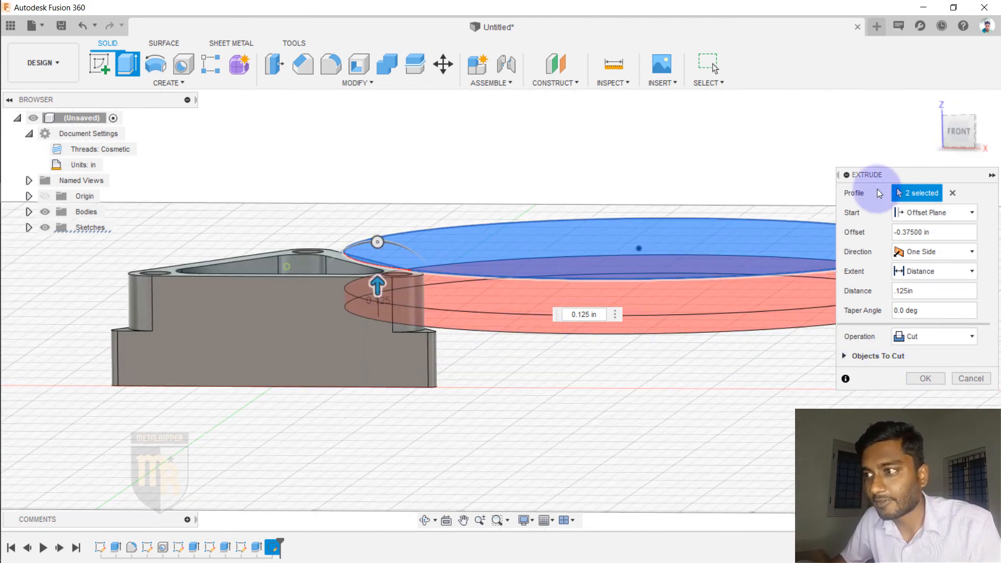
left_click(975, 119)
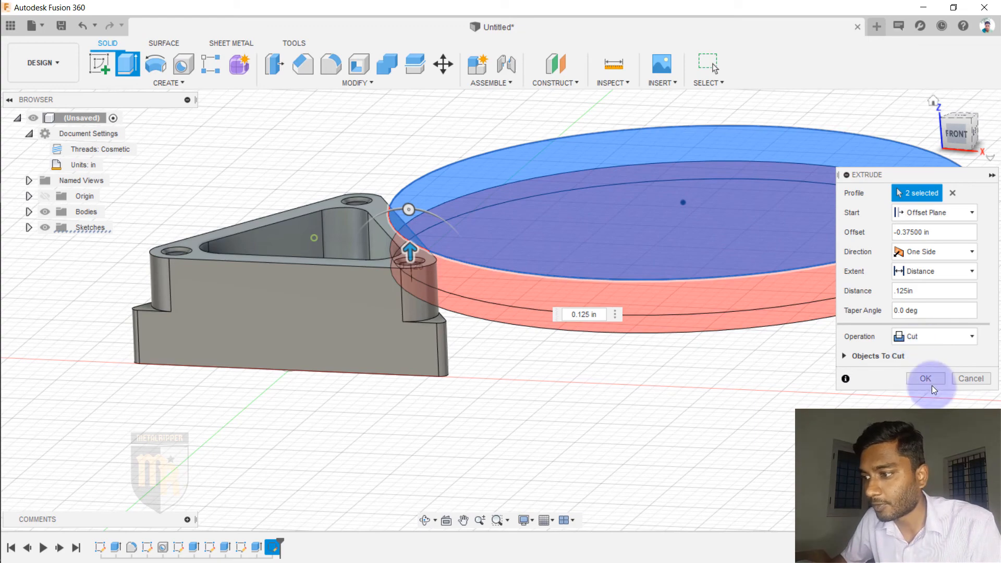
left_click(927, 379)
left_click_drag(956, 127, 857, 134)
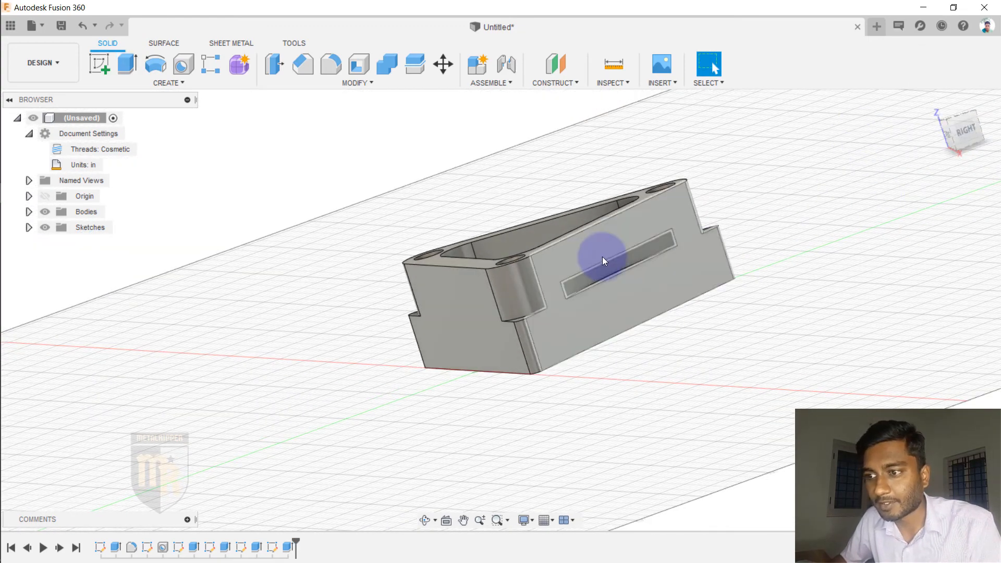
mouse_move(959, 133)
left_mouse_down()
mouse_move(983, 141)
mouse_move(652, 384)
mouse_move(599, 235)
mouse_move(533, 217)
left_mouse_up()
left_click(957, 118)
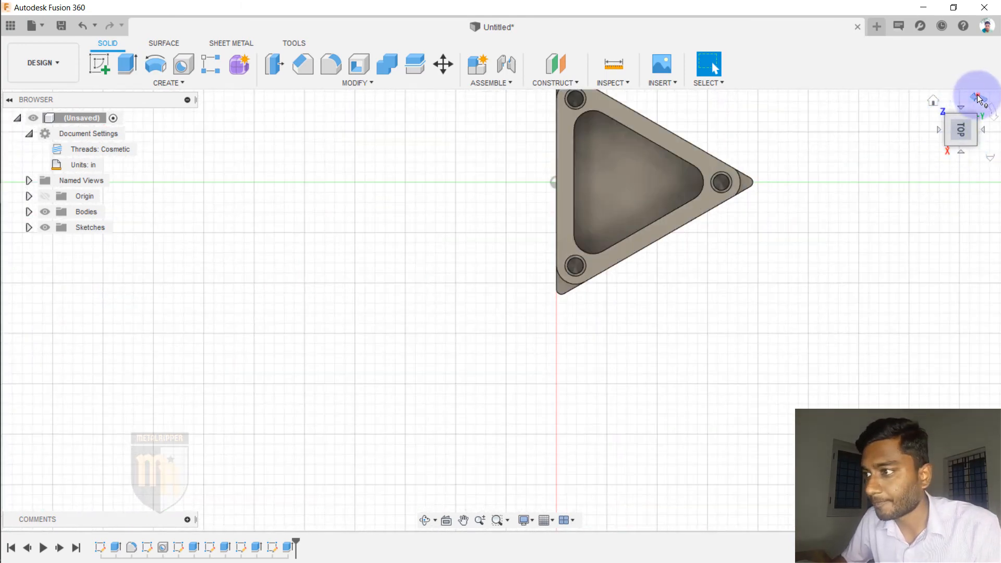
left_click(975, 102)
scroll(627, 421, "down", 2)
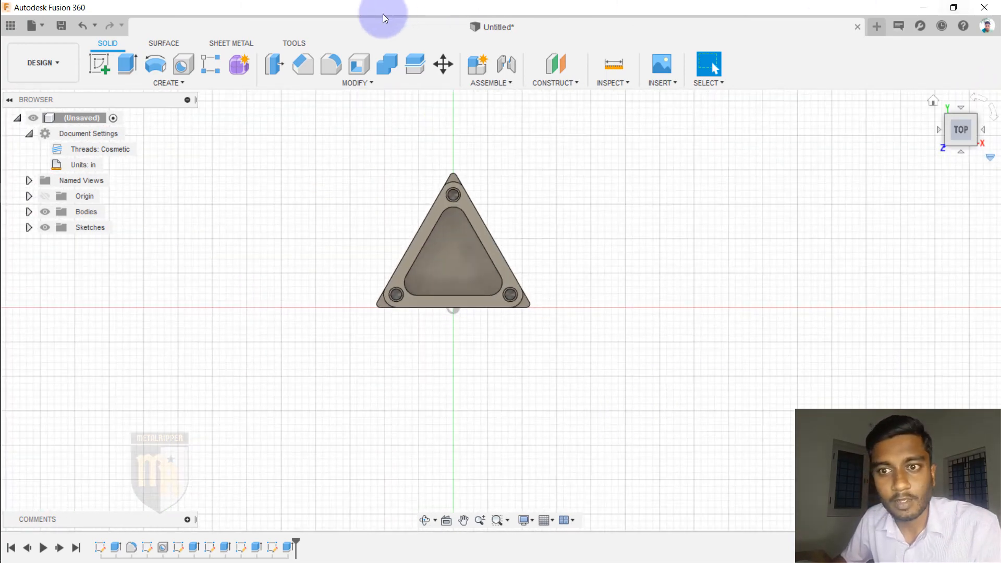
left_click(182, 84)
mouse_move(144, 373)
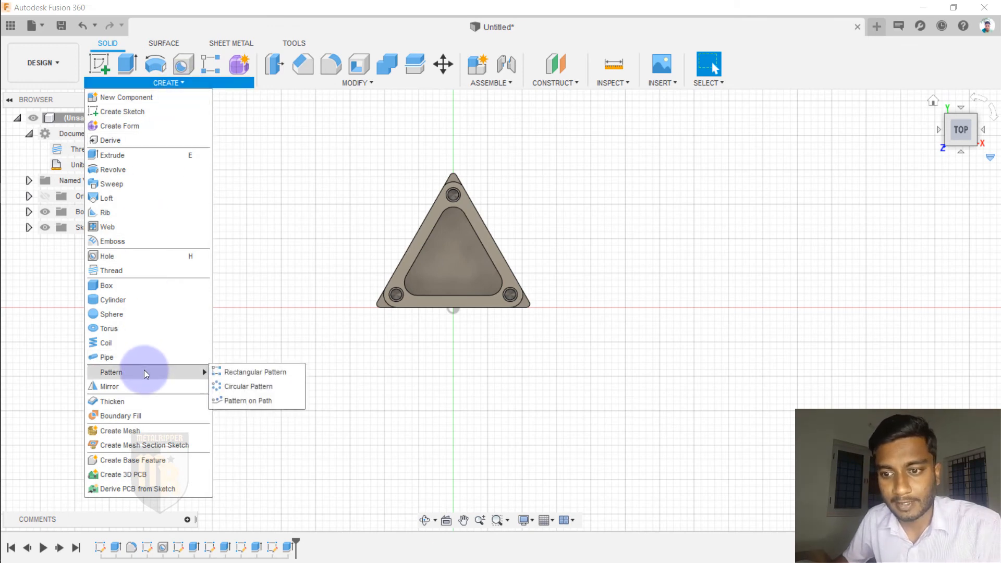
left_click(258, 387)
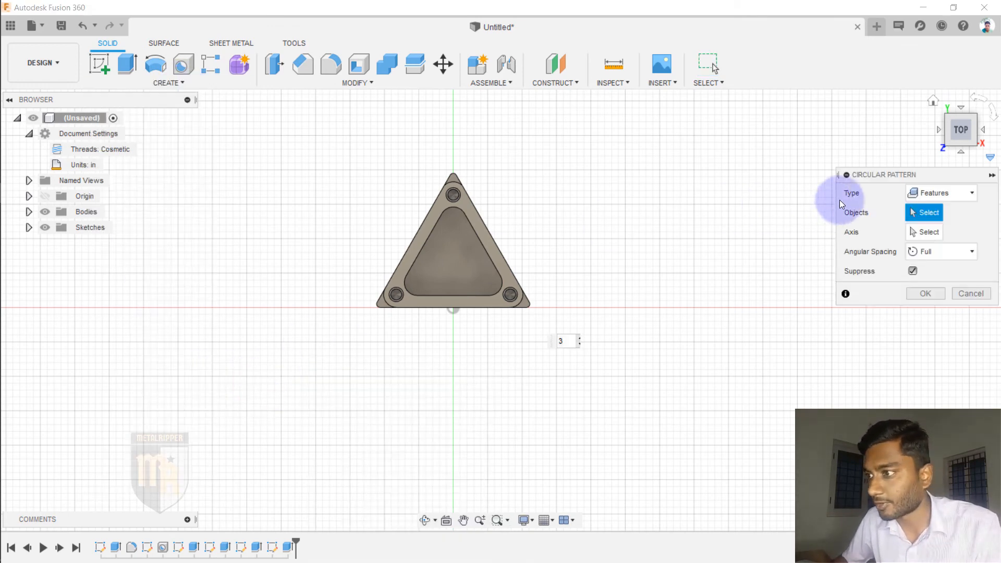
left_click(947, 122)
left_click(943, 193)
left_click(935, 239)
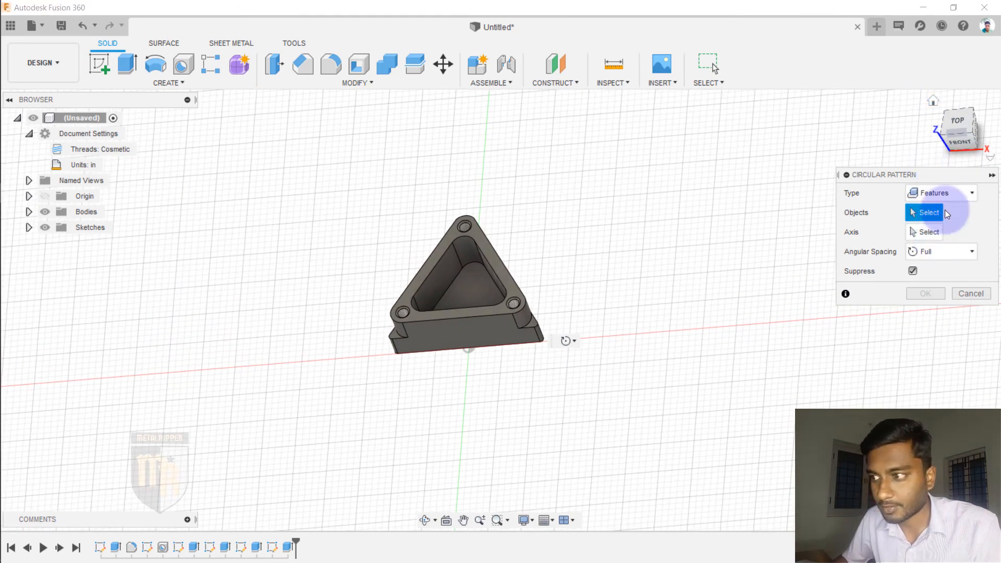
left_click(290, 548)
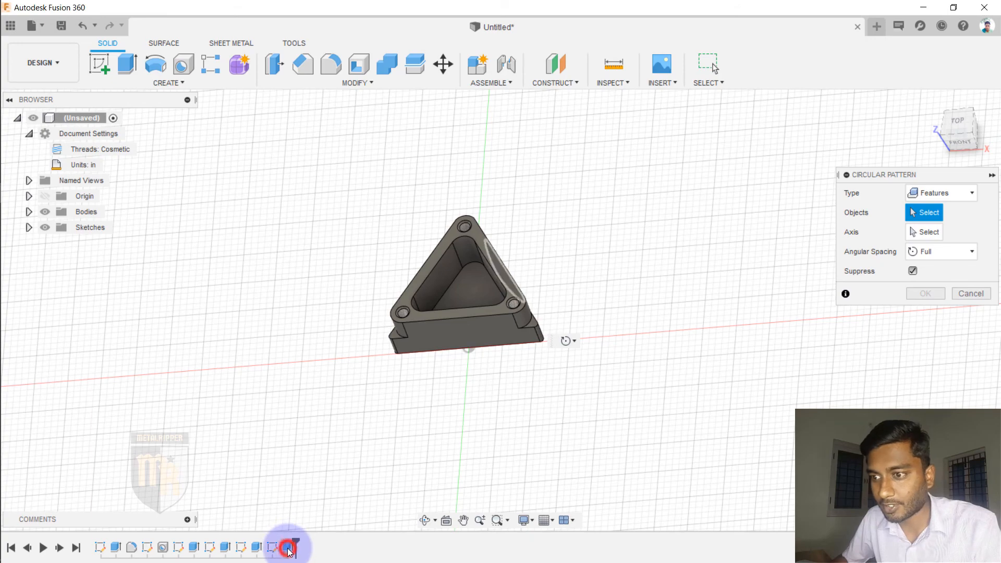
left_click(949, 123)
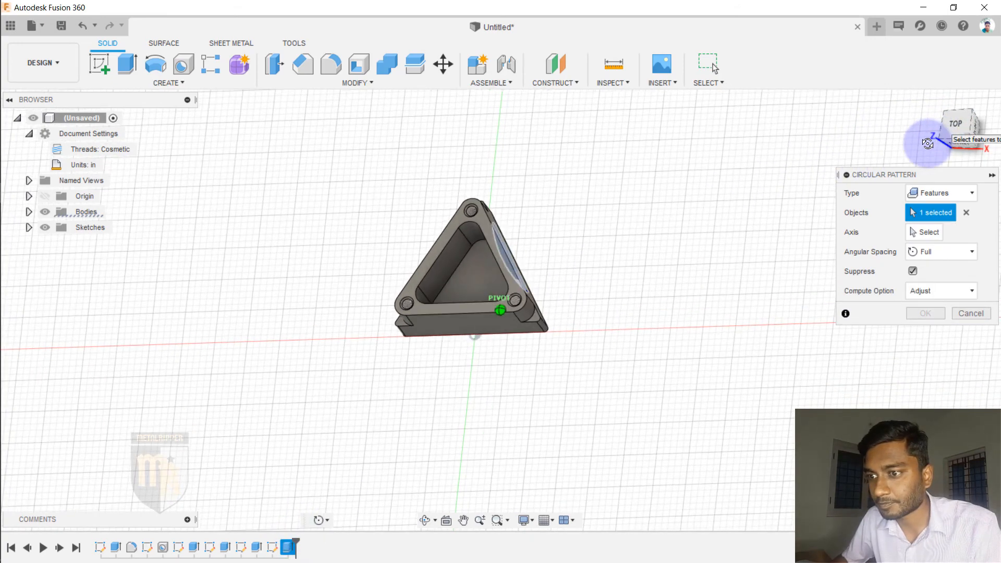
scroll(515, 233, "up", 5)
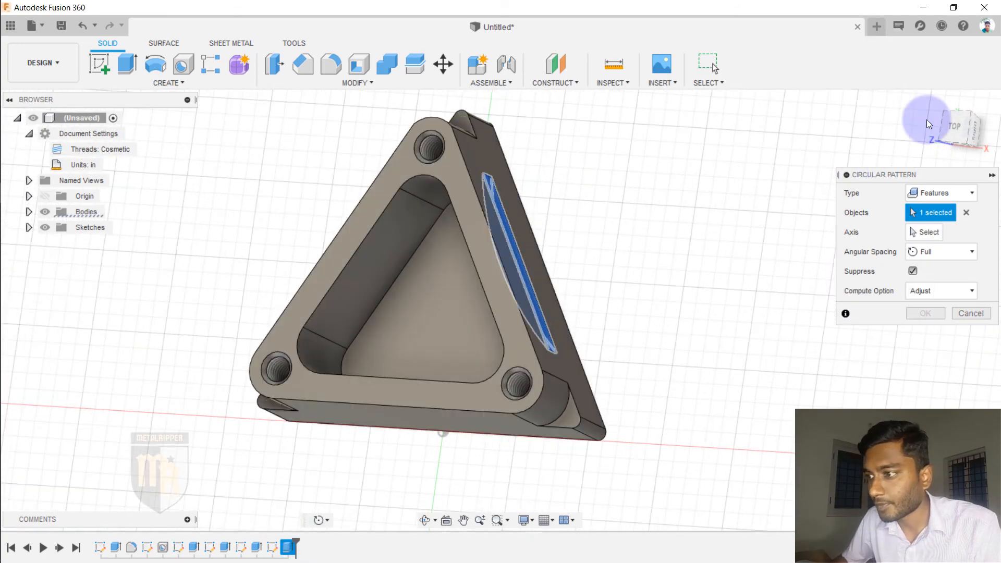
left_click(922, 235)
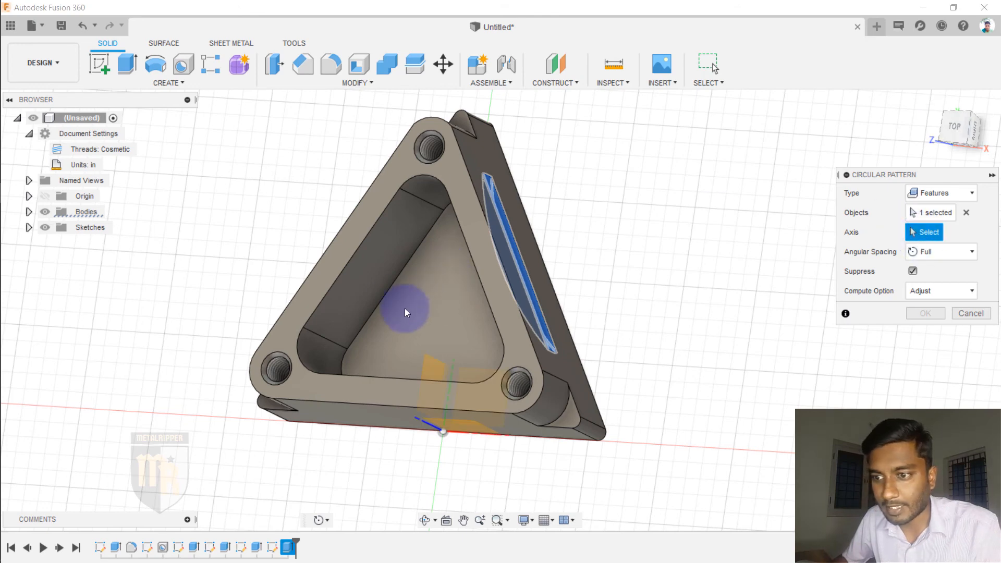
left_click(966, 127)
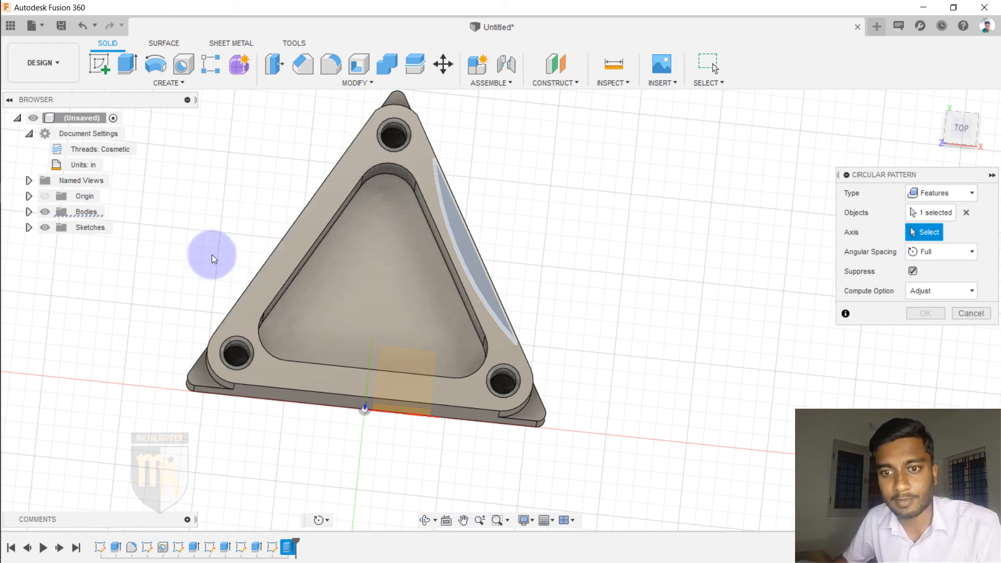
left_click(28, 228)
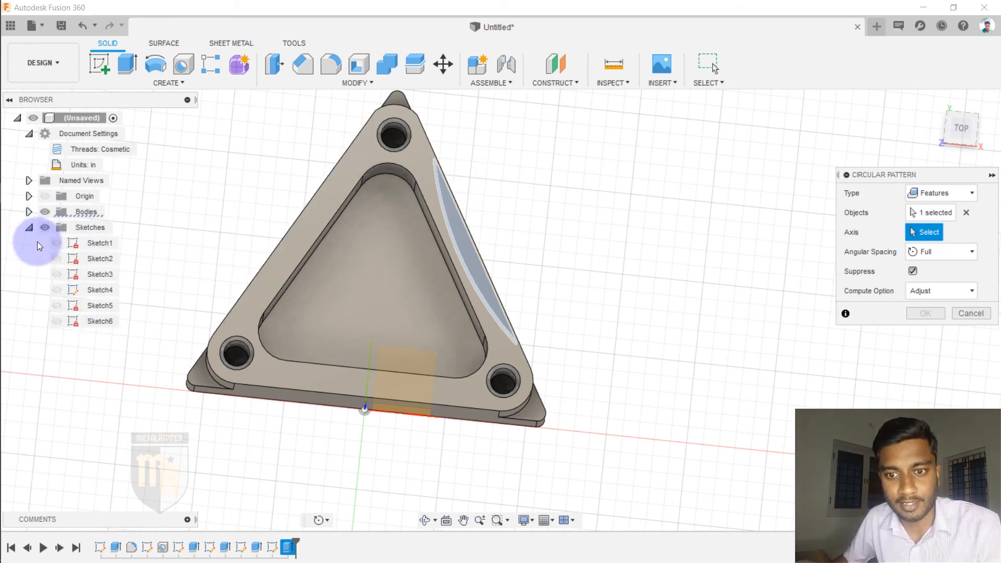
left_click(58, 322)
scroll(513, 226, "down", 3)
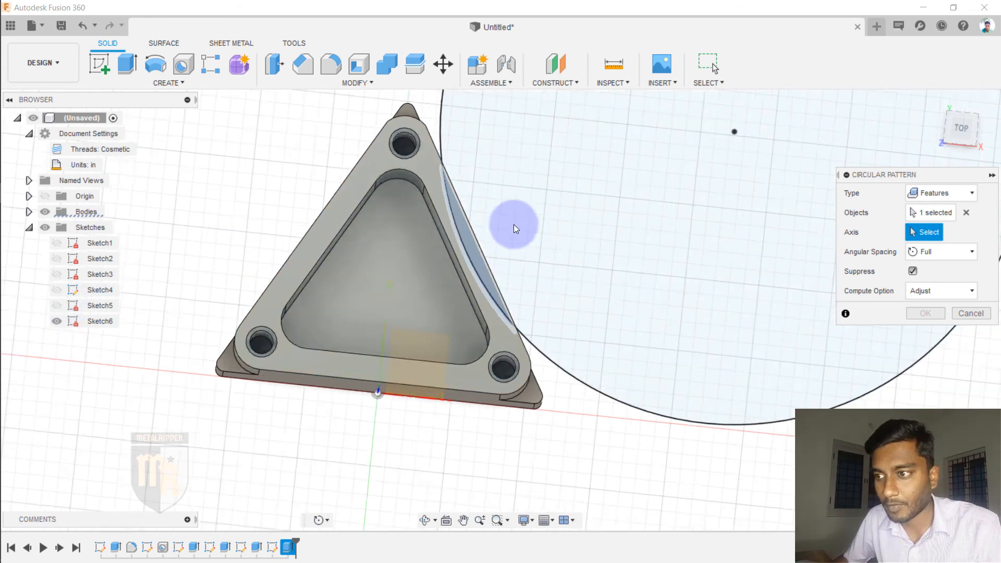
left_click_drag(958, 131, 922, 120)
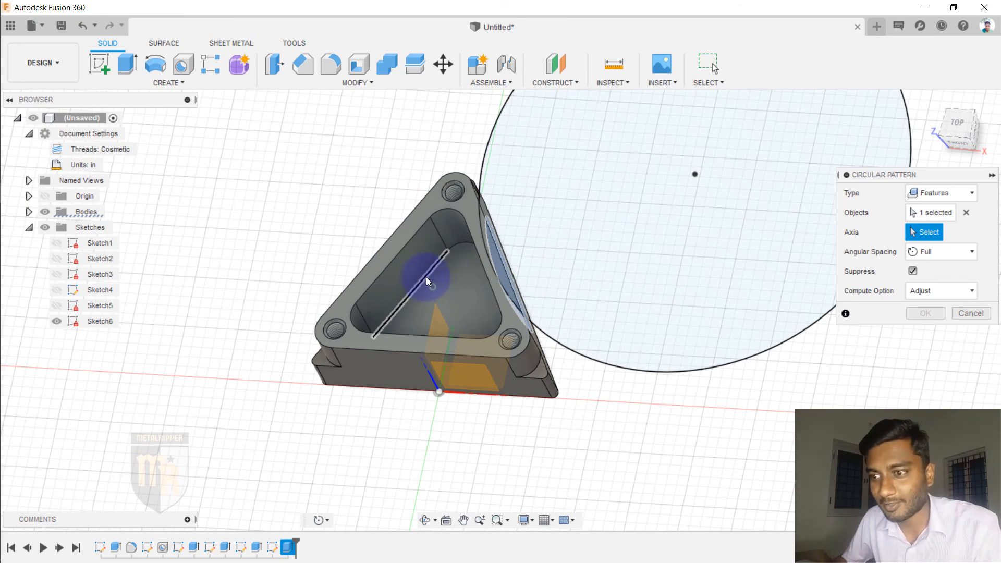
left_click(970, 313)
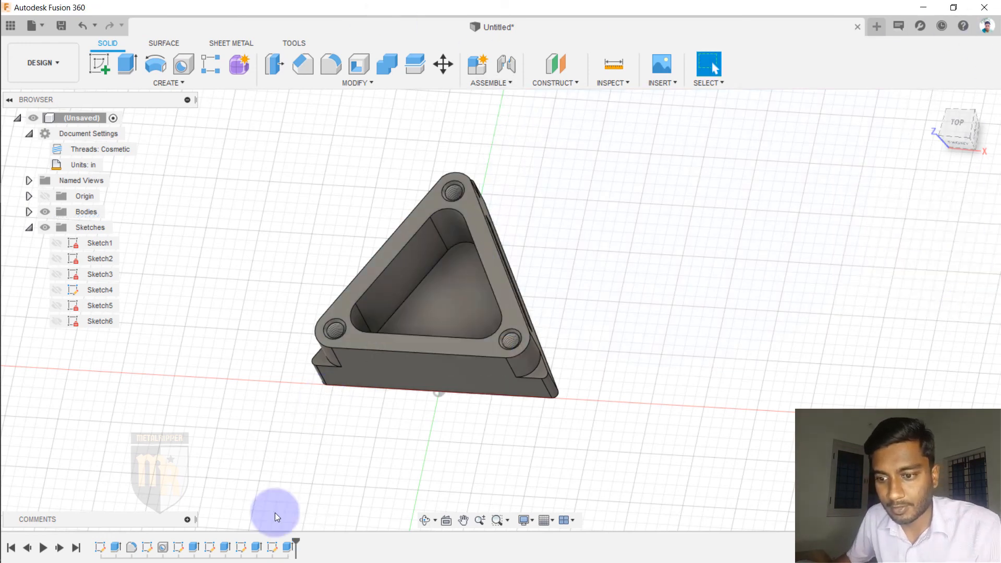
Show Sketch6, the sketch that holds the large slot circle
left_click(271, 547)
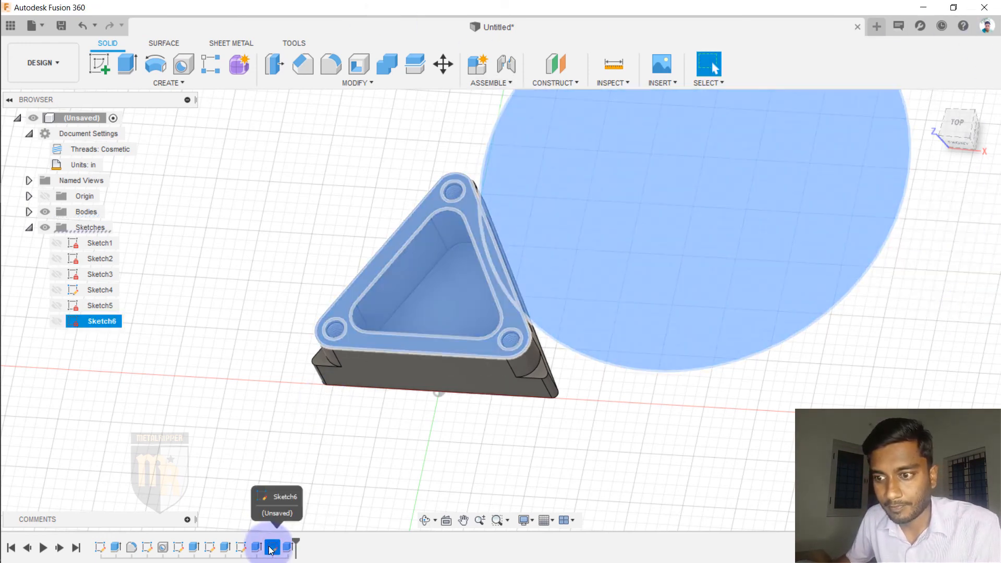
left_click(329, 477)
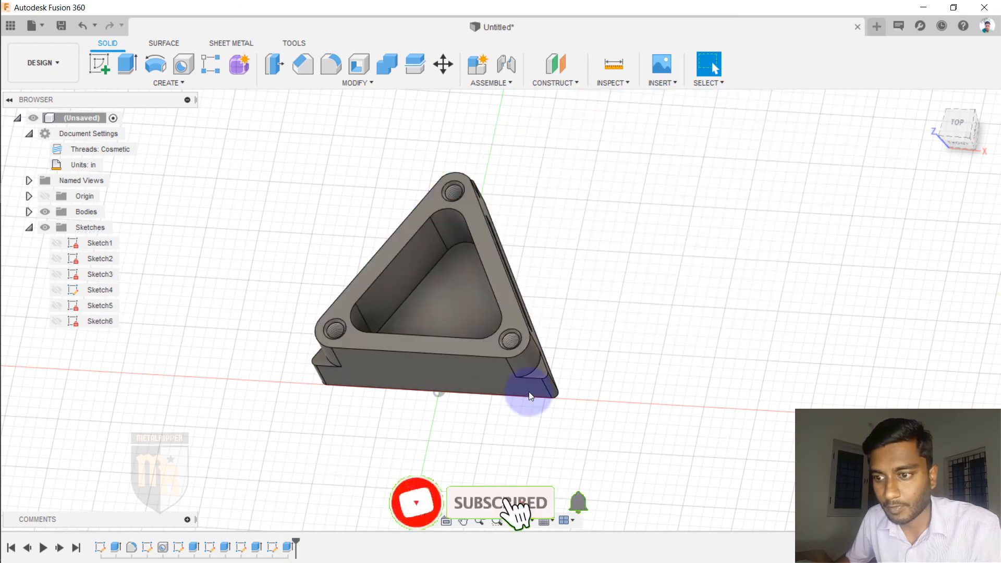
left_click(56, 322)
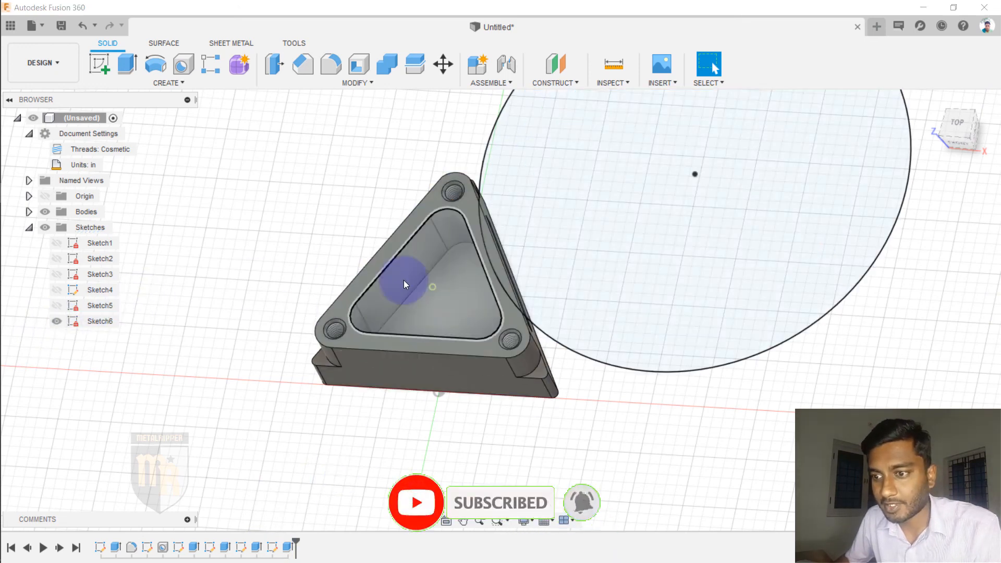
Start a new sketch on the part's top face and try to place a circle at the pocket's centre
left_click(100, 64)
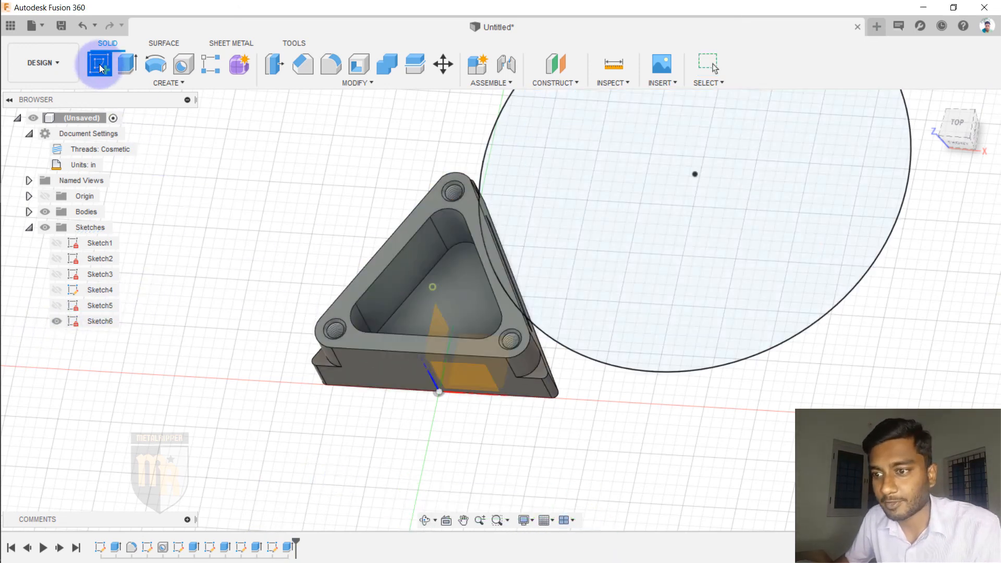
left_click(437, 197)
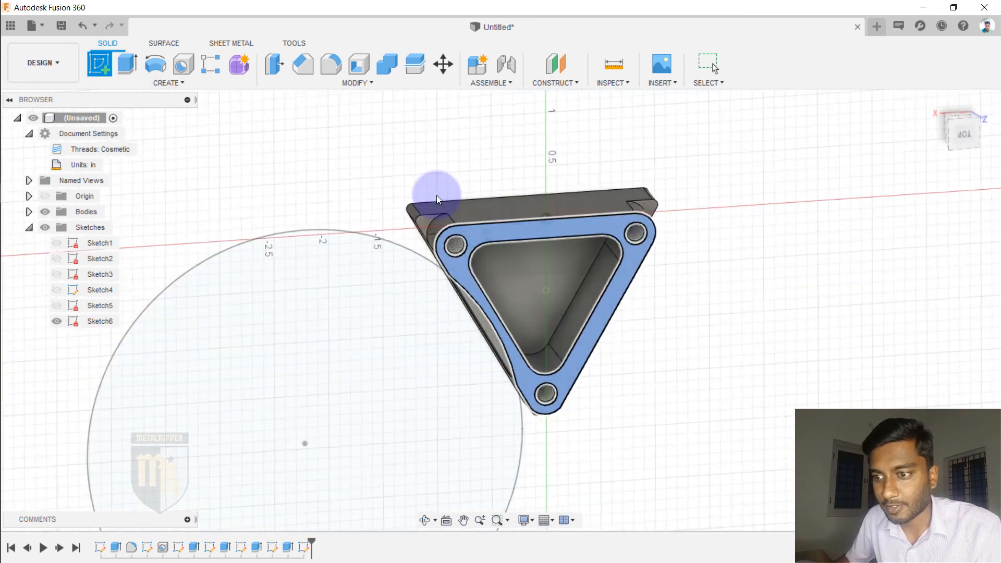
scroll(459, 221, "up", 3)
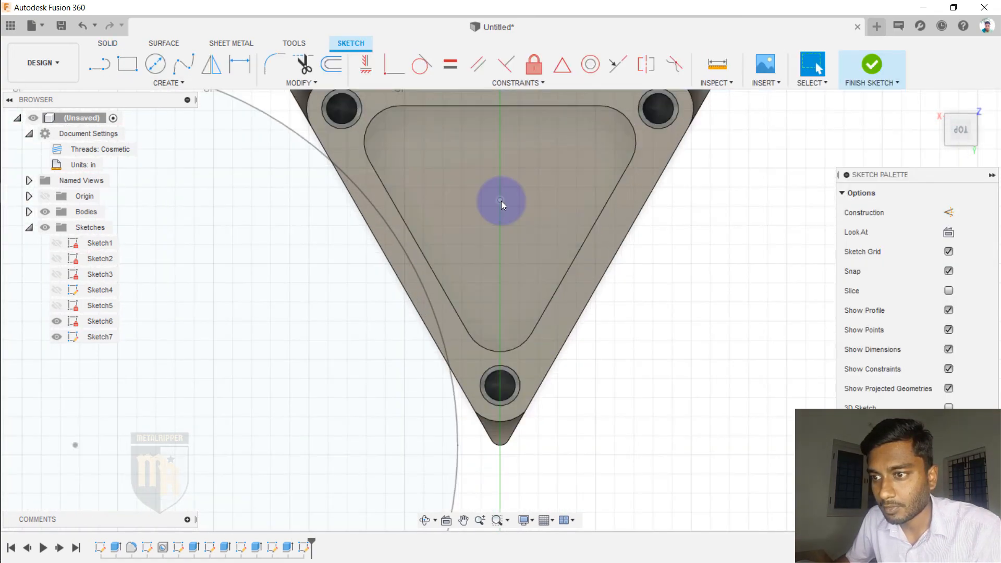
key("c")
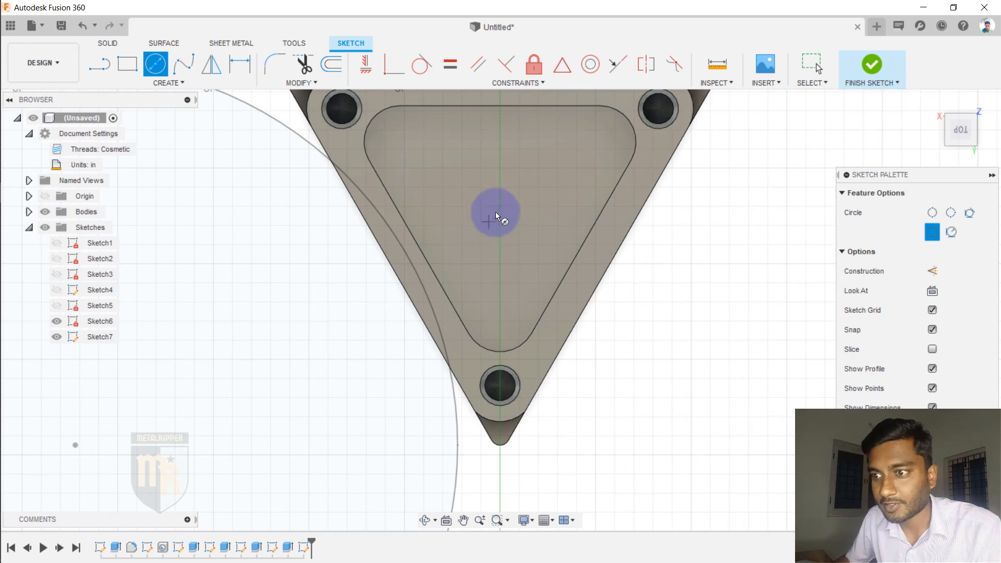
scroll(499, 203, "up", 4)
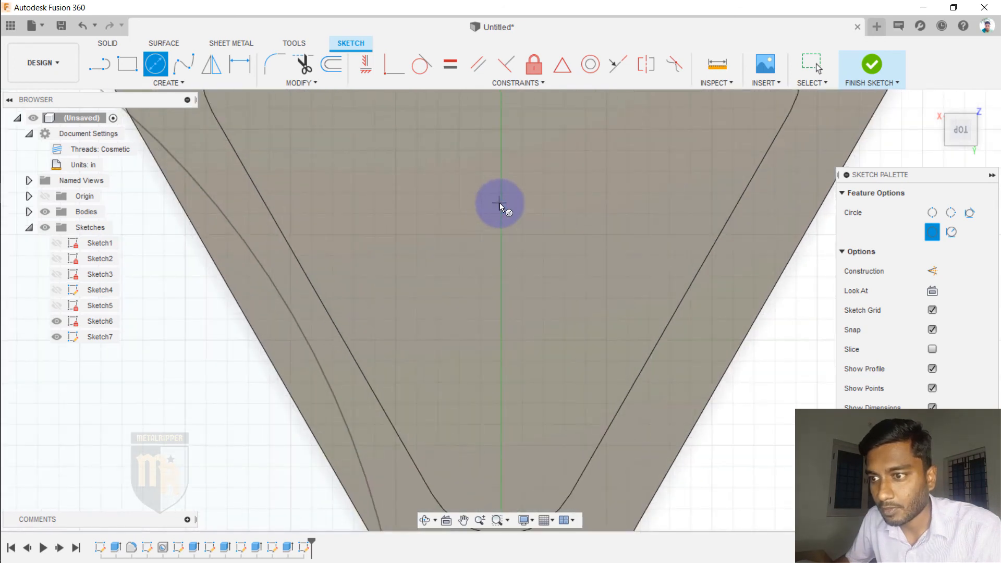
scroll(500, 200, "down", 5)
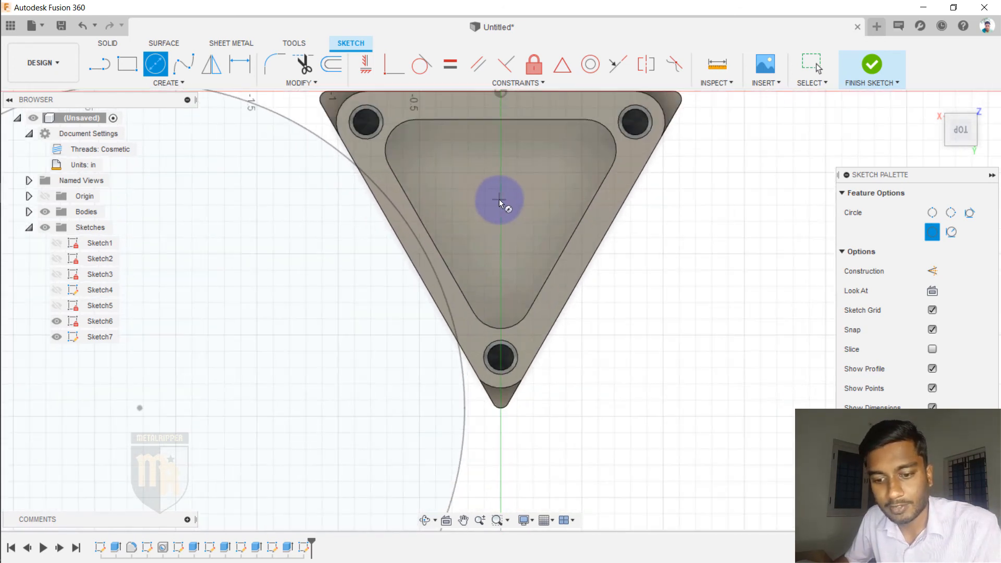
key("Escape")
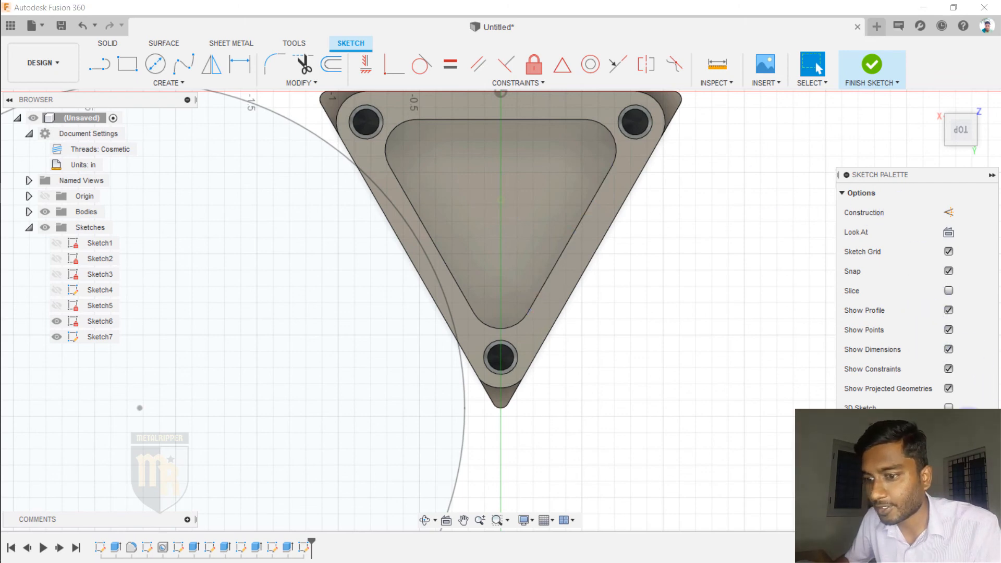
left_click(872, 64)
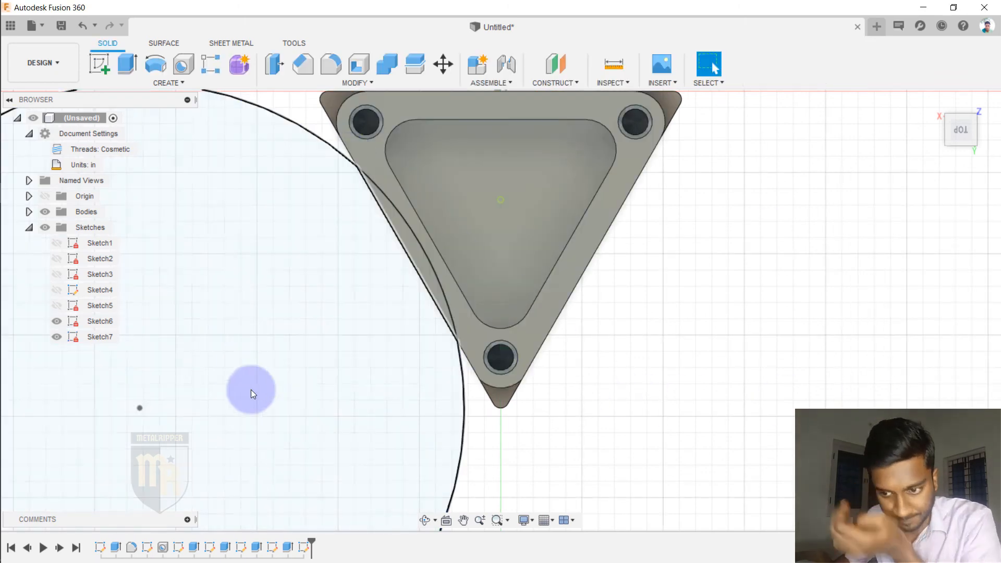
Edit Sketch6 and draw a circle about 0.26 in in diameter around the triangle's centre point, finishing the sketch
left_click(274, 549)
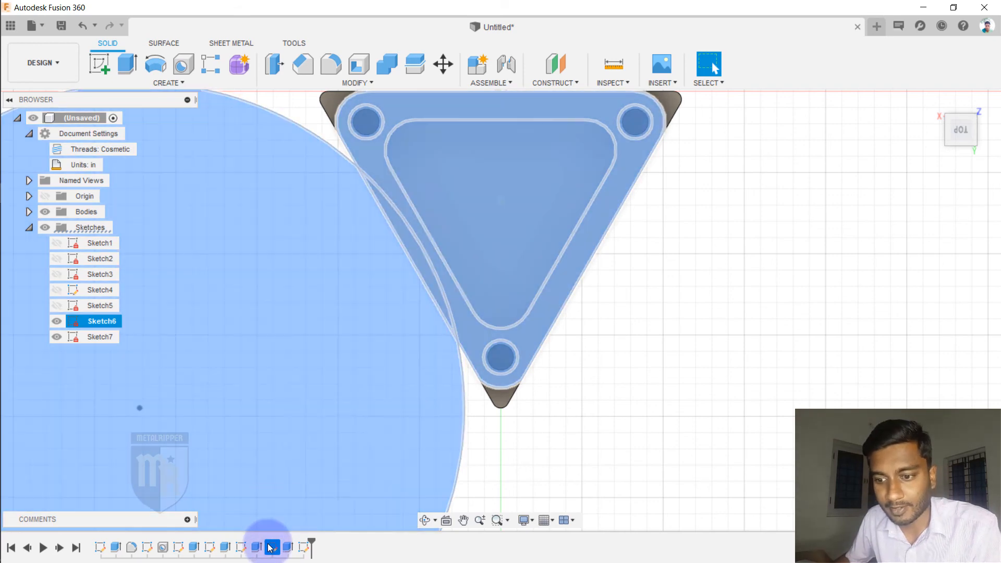
right_click(268, 546)
left_click(302, 410)
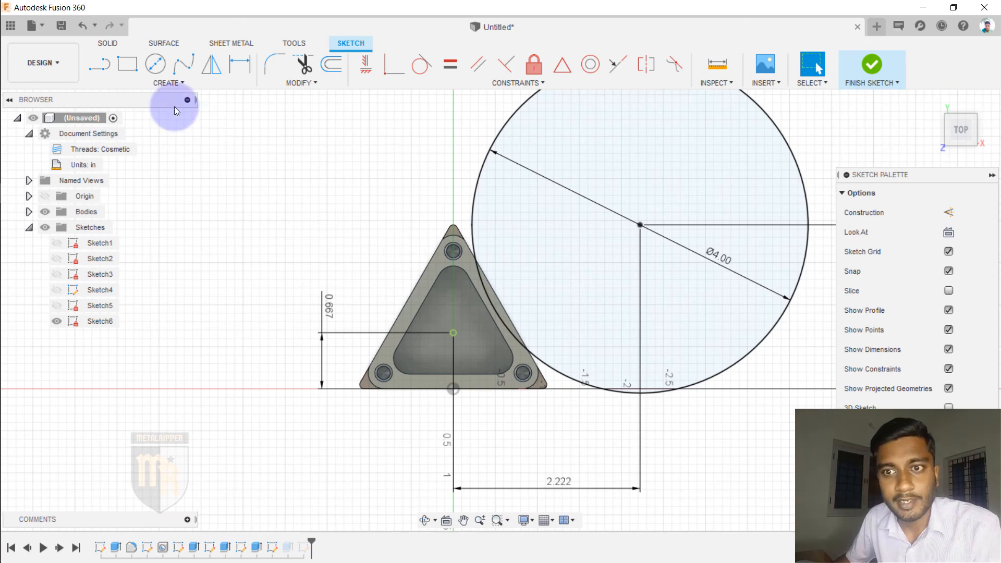
left_click(155, 64)
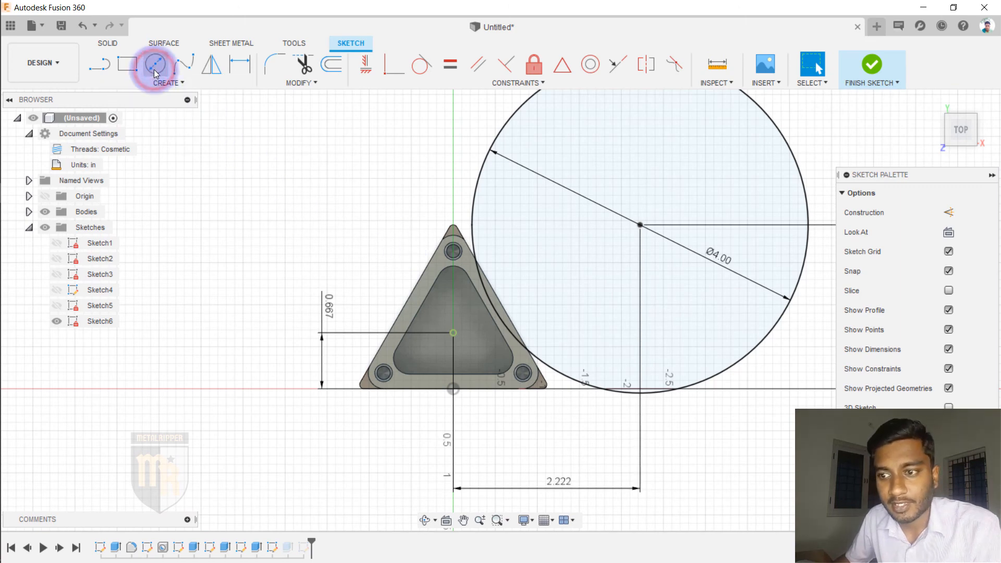
left_click(455, 333)
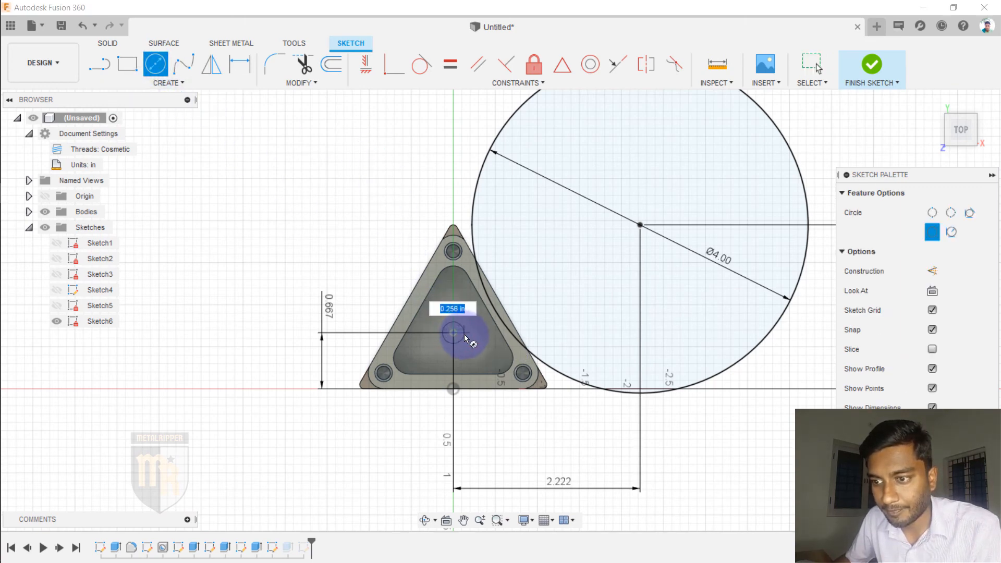
scroll(465, 334, "up", 3)
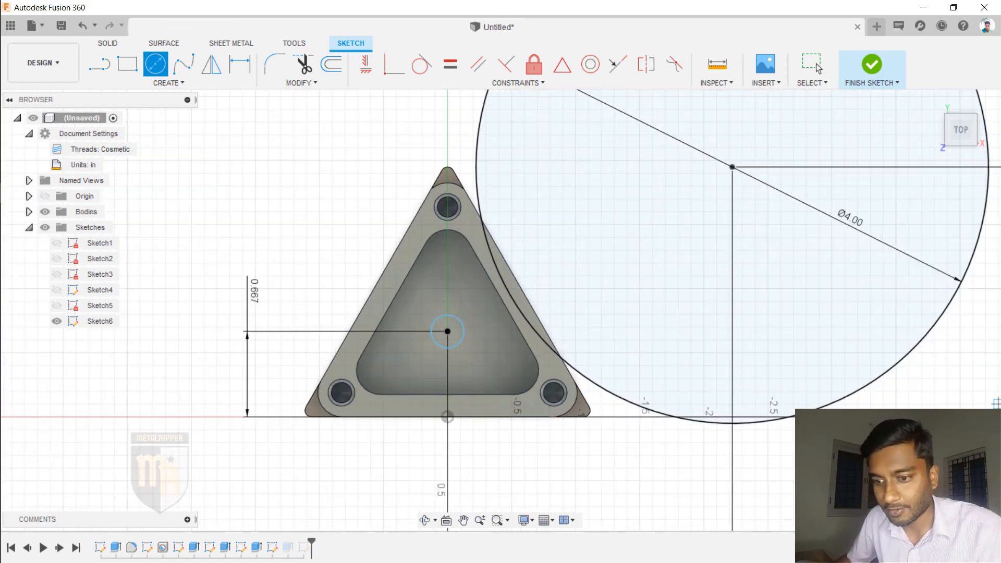
left_click(873, 64)
scroll(353, 249, "down", 2)
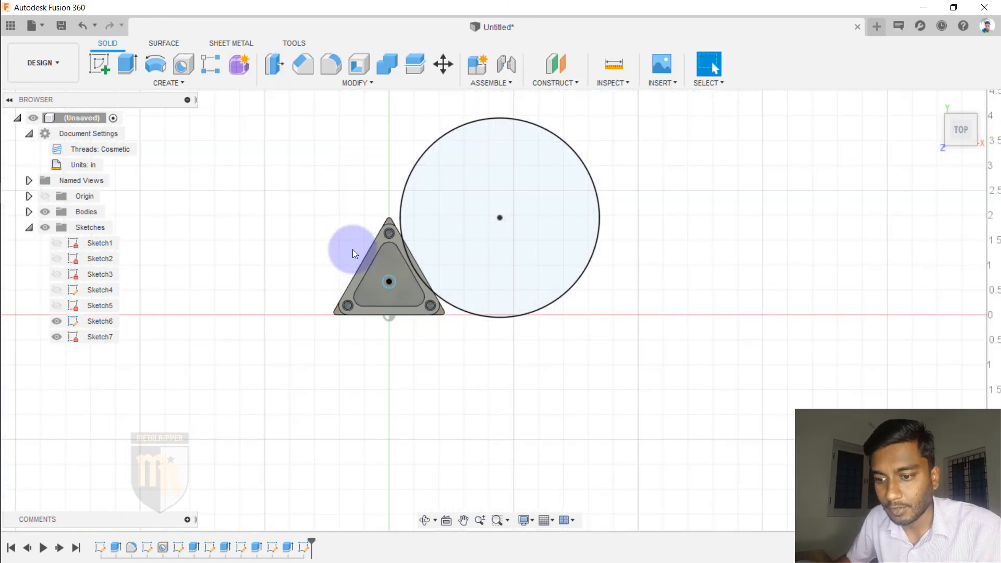
Delete the unneeded Sketch7 made on the part's top face
left_click(311, 542)
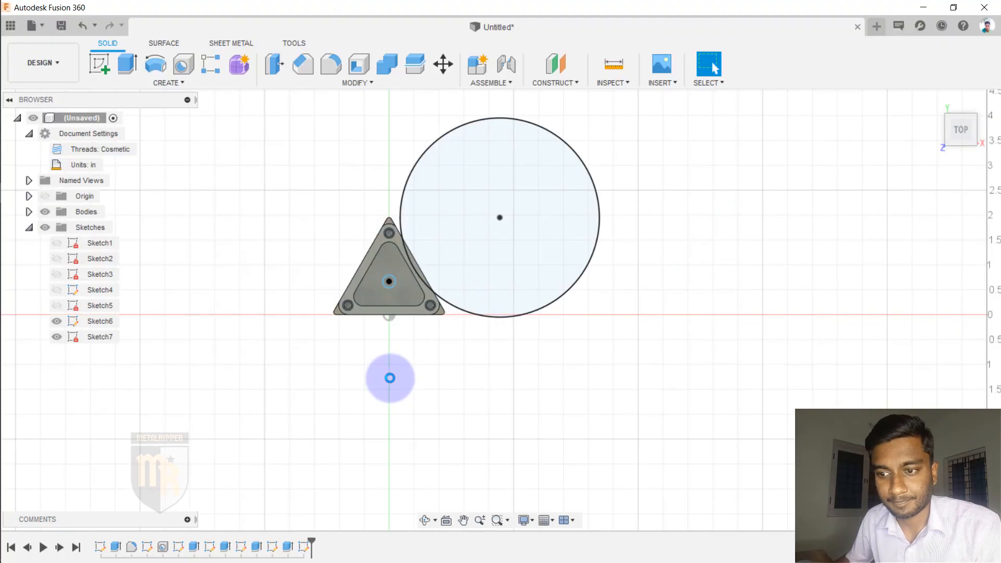
right_click(298, 548)
left_click(342, 466)
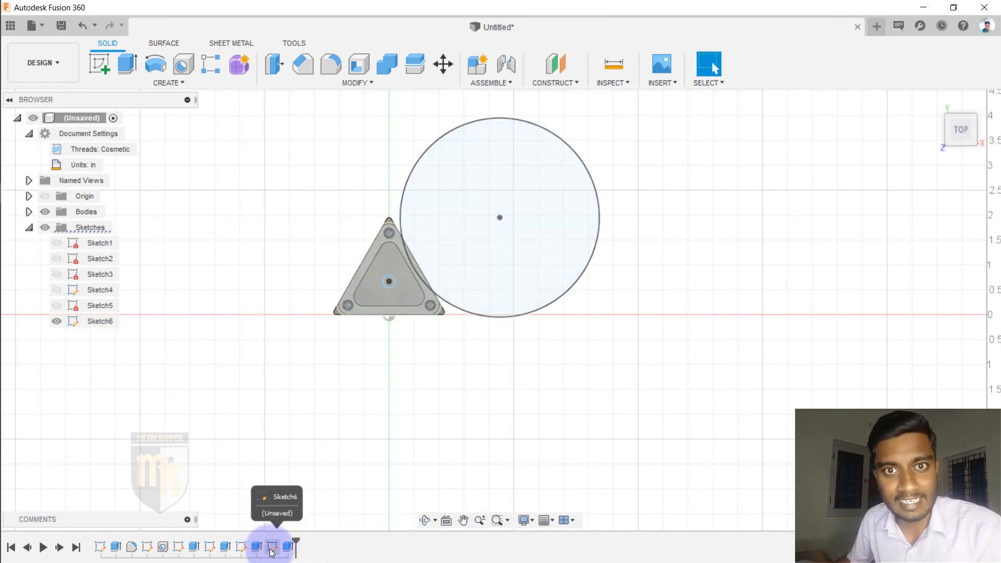
scroll(511, 342, "down", 2)
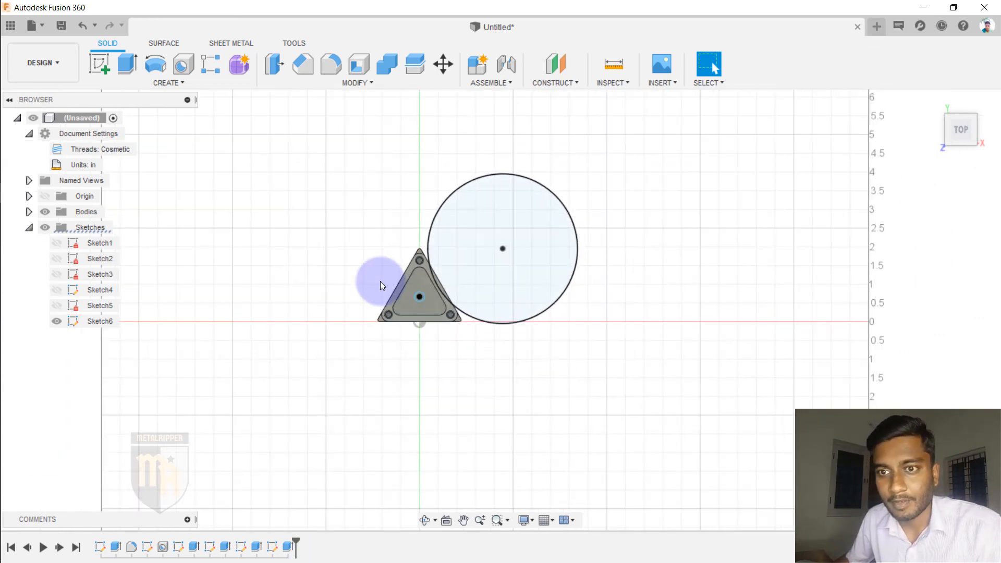
scroll(378, 280, "up", 3)
Set up a circular pattern of the side-slot cut feature, using the small circle at the triangle's centre as the axis
left_click(178, 83)
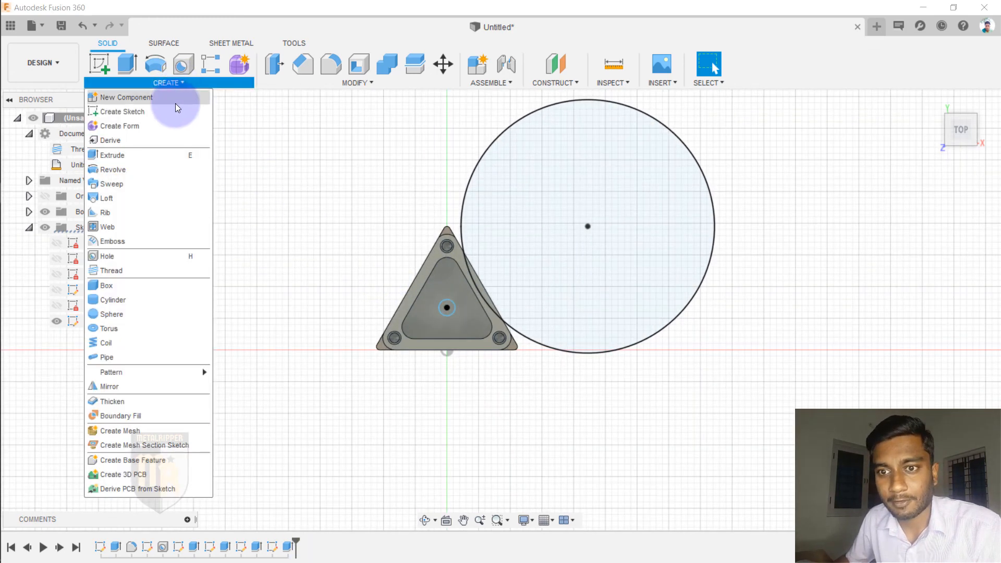
mouse_move(159, 369)
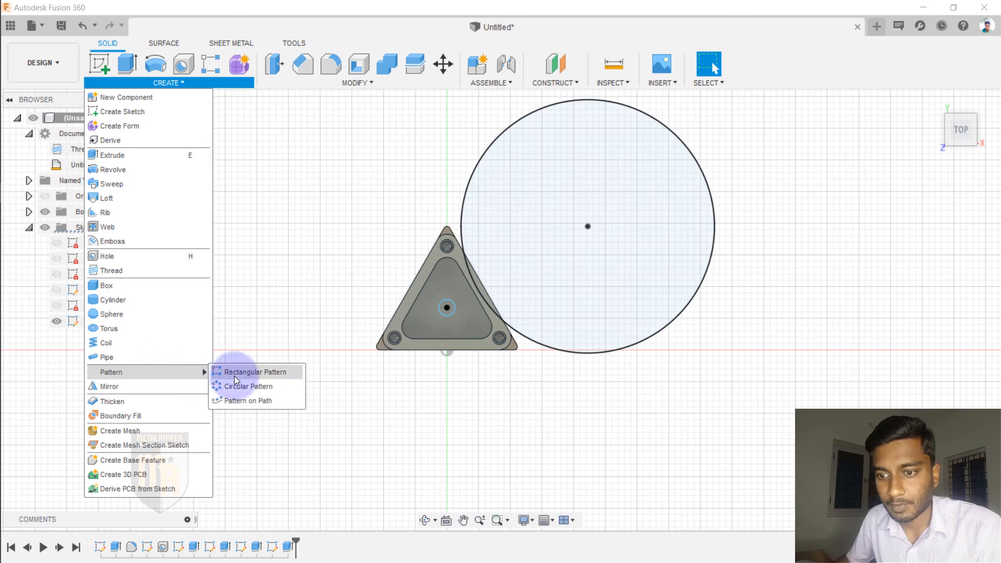
left_click(248, 385)
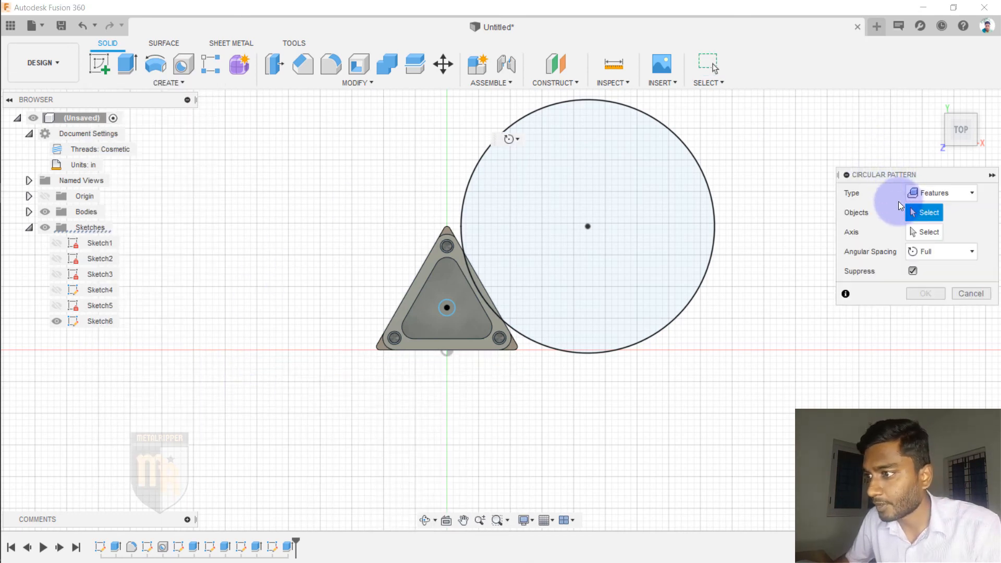
left_click(292, 553)
left_click_drag(961, 127, 901, 94)
left_click(926, 232)
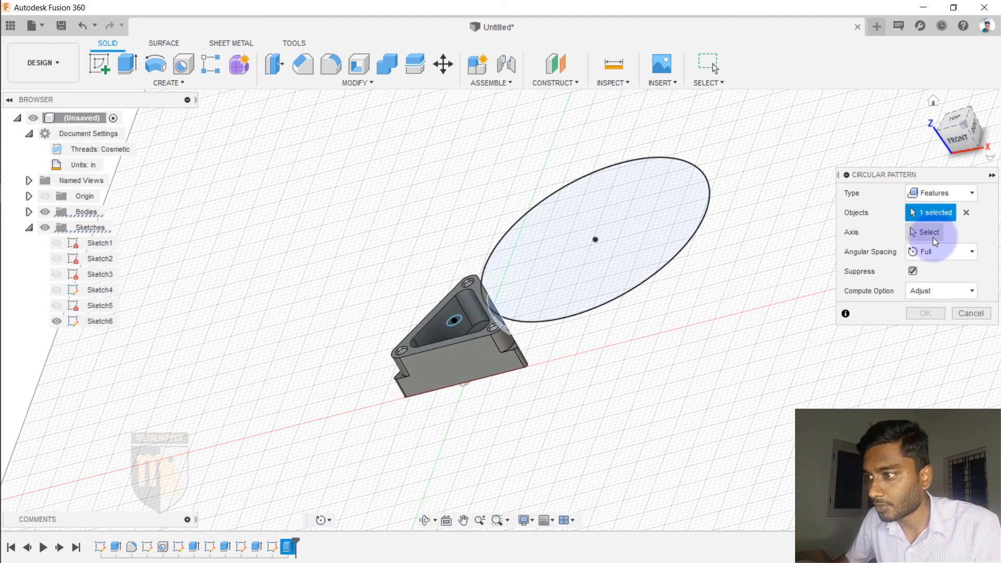
left_click_drag(961, 132, 979, 141)
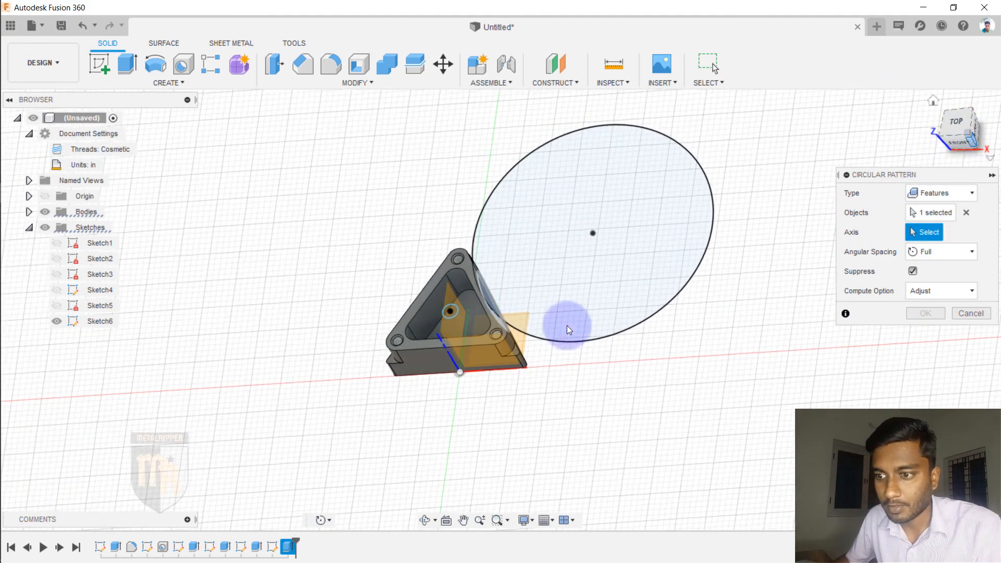
scroll(525, 343, "up", 4)
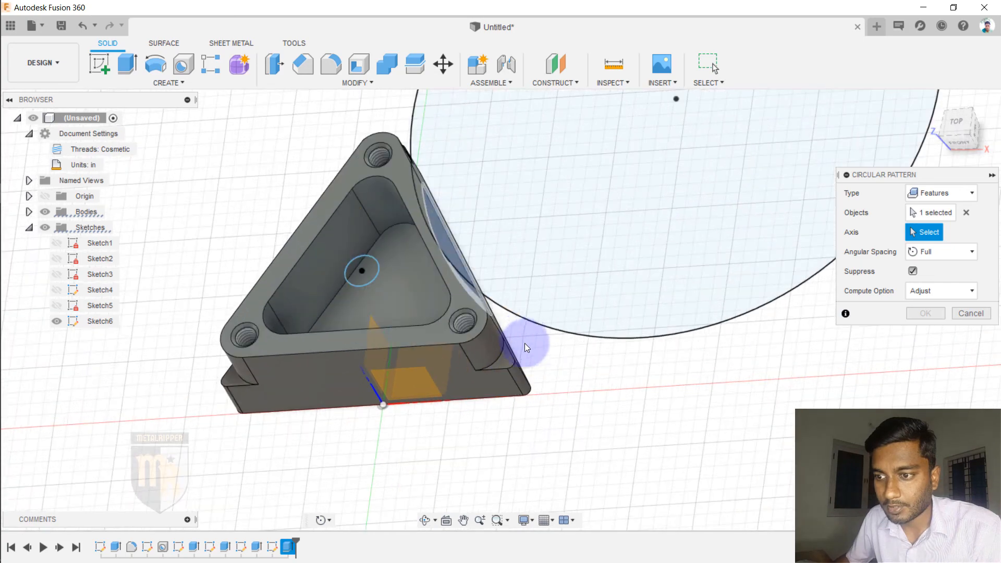
left_click(377, 265)
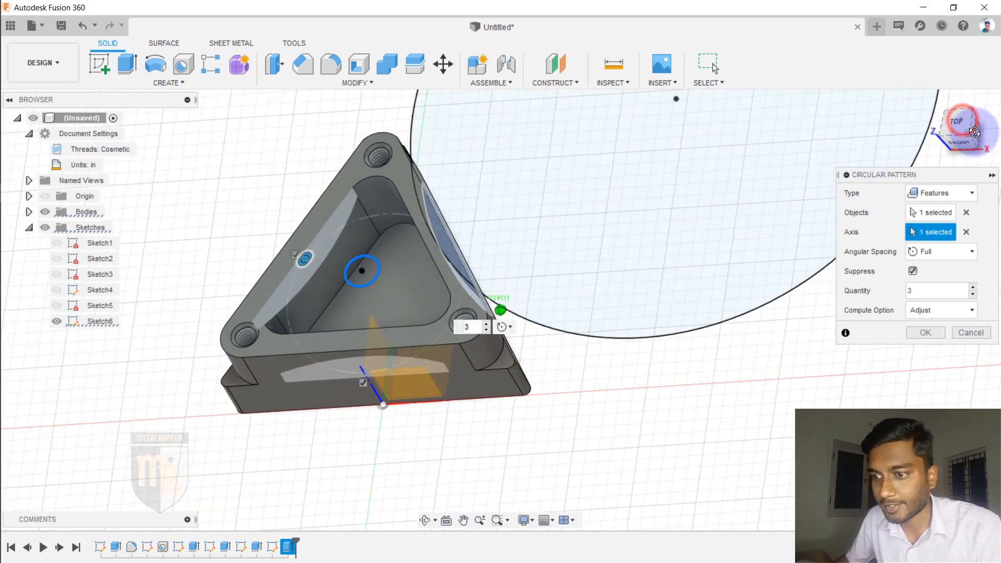
Try a quantity of 4 for the slot's circular pattern and check the preview from several sides
left_click(958, 122)
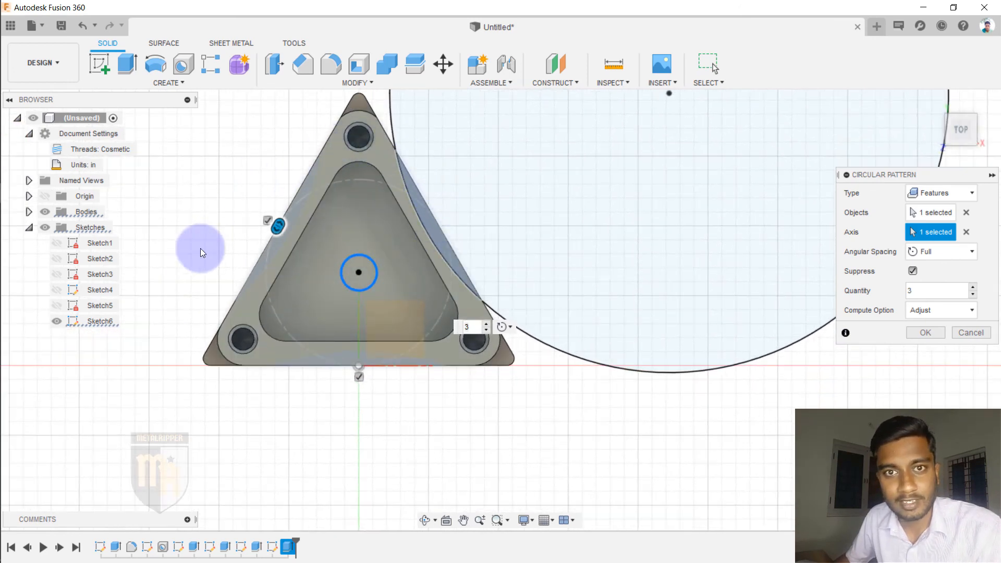
double_click(908, 291)
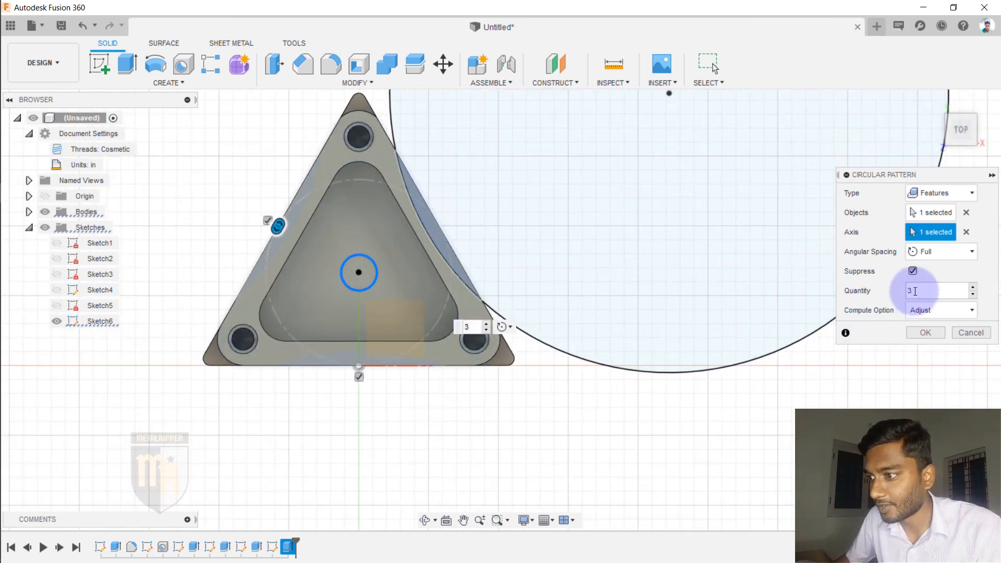
type("4")
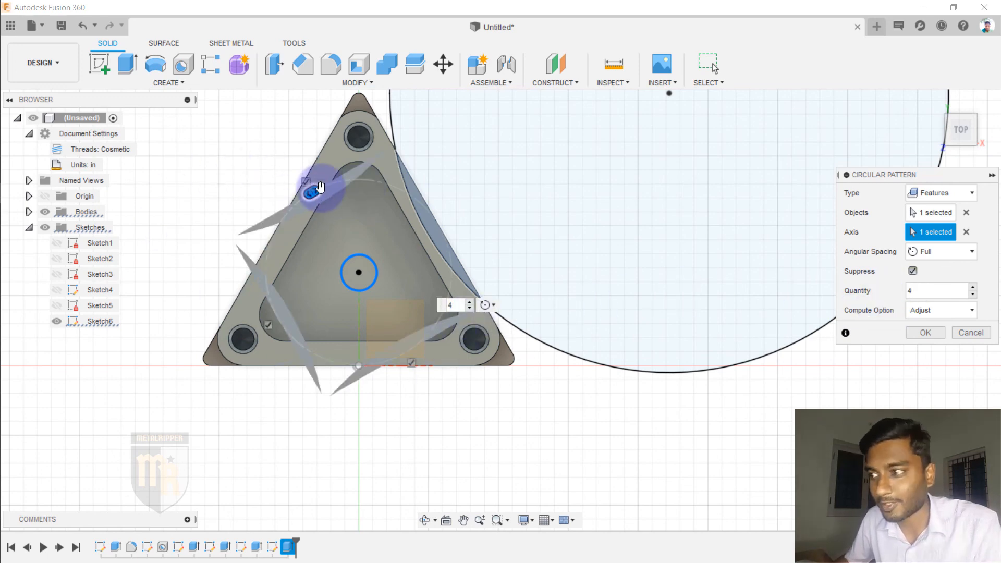
left_click_drag(960, 134, 5, 125)
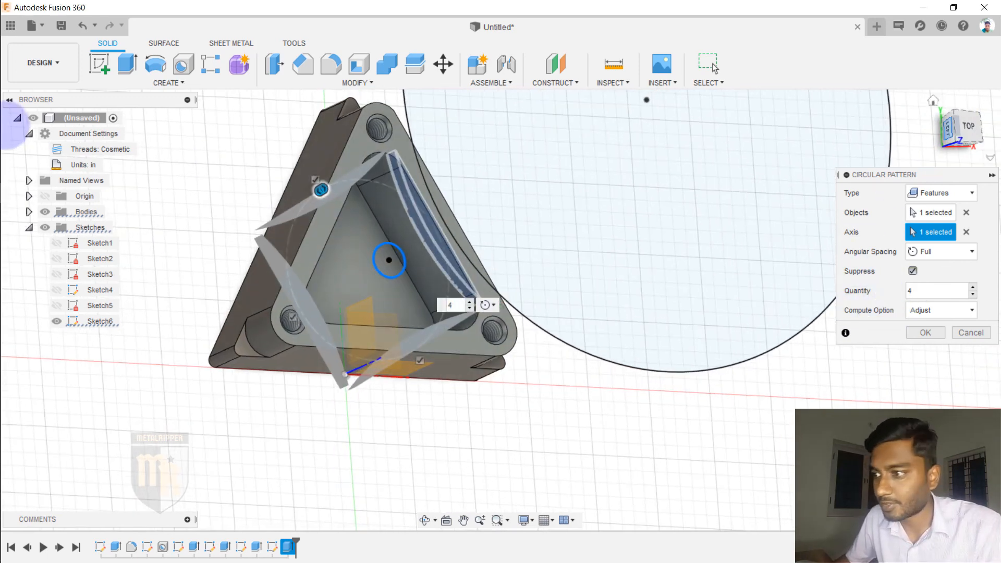
Set the circular pattern's quantity to 3, apply it, and hide Sketch6
left_click_drag(923, 291, 900, 292)
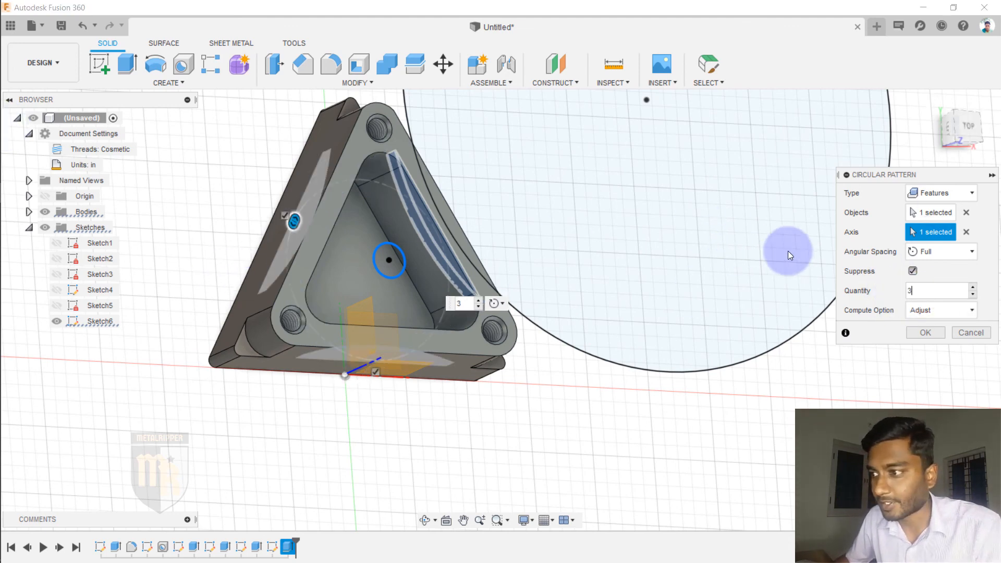
left_click(921, 333)
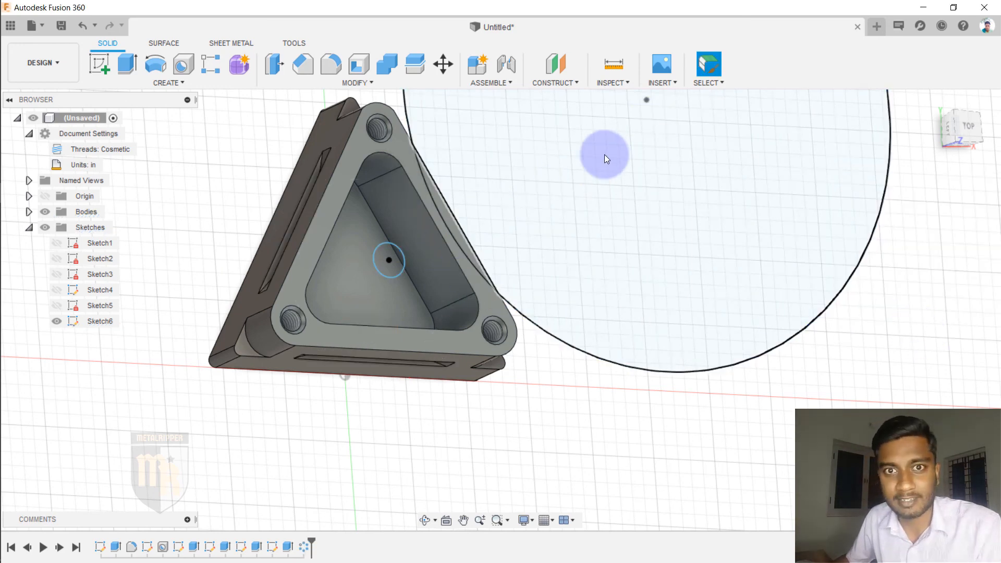
left_click(55, 321)
scroll(411, 424, "down", 3)
mouse_move(973, 138)
left_mouse_down()
mouse_move(916, 119)
mouse_move(891, 90)
left_mouse_up()
mouse_move(893, 82)
middle_mouse_down("shift")
mouse_move(937, 89)
mouse_move(981, 130)
mouse_move(11, 123)
mouse_move(966, 147)
mouse_move(890, 159)
mouse_move(919, 160)
mouse_move(940, 135)
middle_mouse_up("shift")
left_click(935, 102)
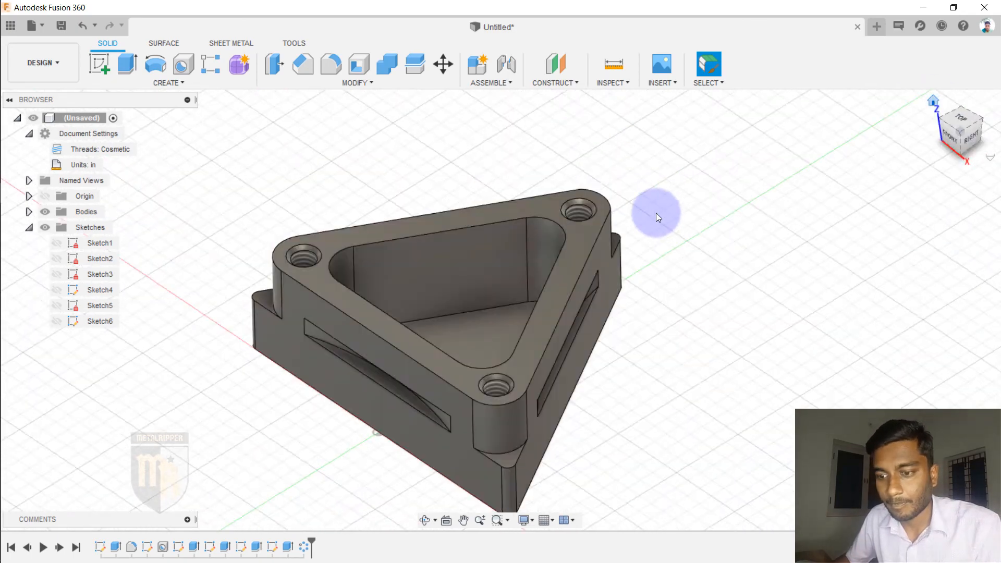
Consult the drawing's edge-break note and chamfer the outer and pocket edges of the top face by 0.01 in
key("alt+Tab")
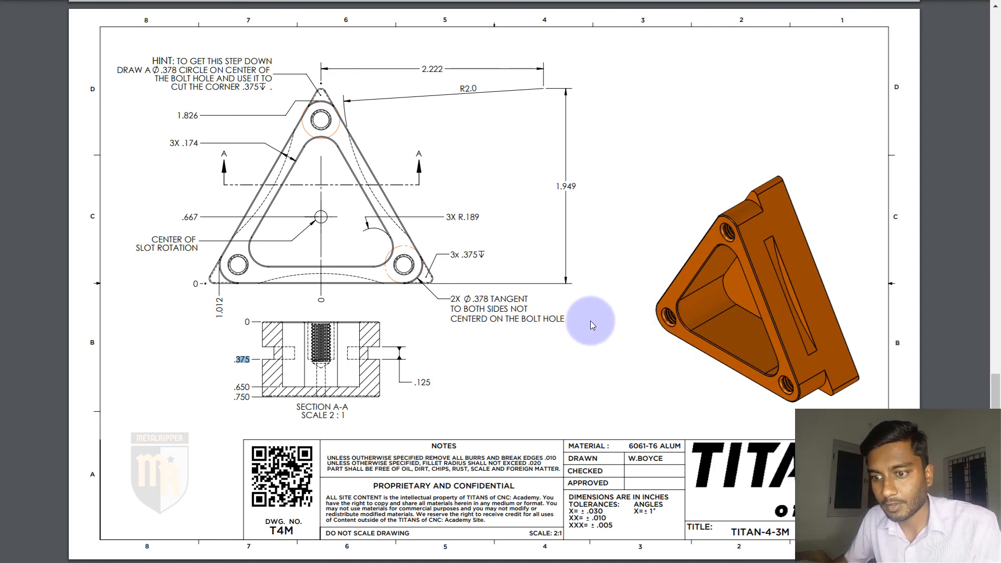
key("alt+Tab")
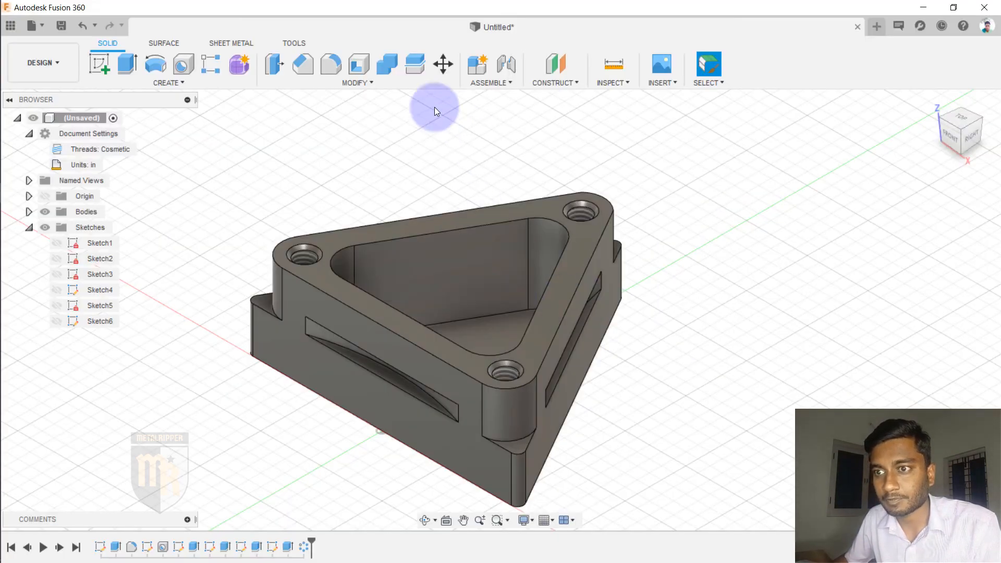
left_click(368, 83)
left_click(316, 126)
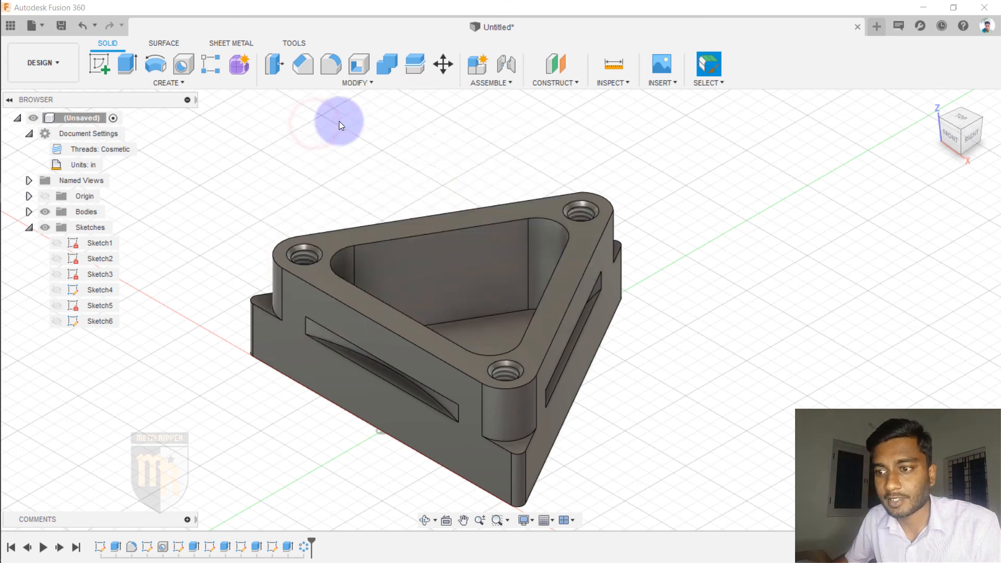
left_click(504, 224)
left_click(412, 216)
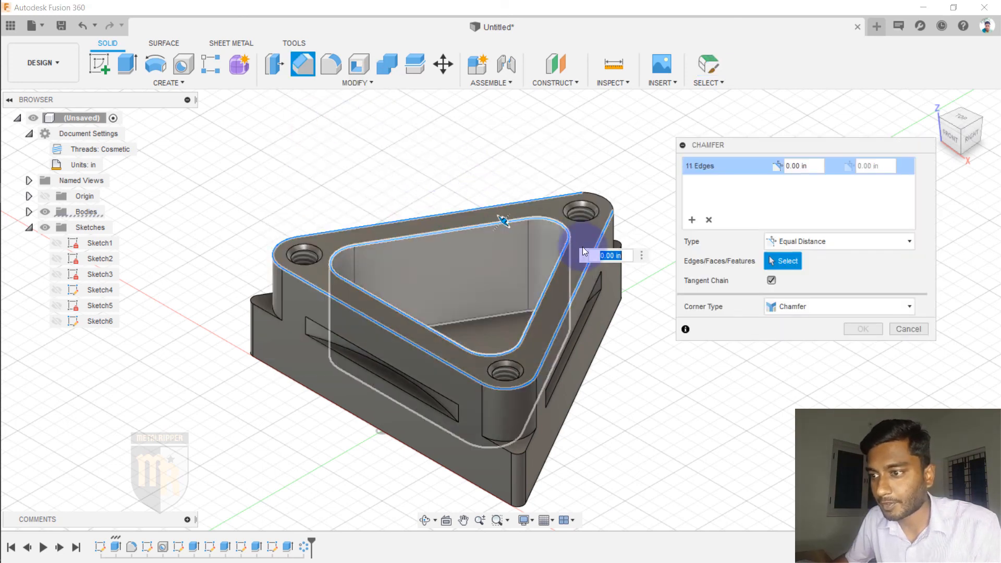
left_click(614, 250)
left_click(618, 256)
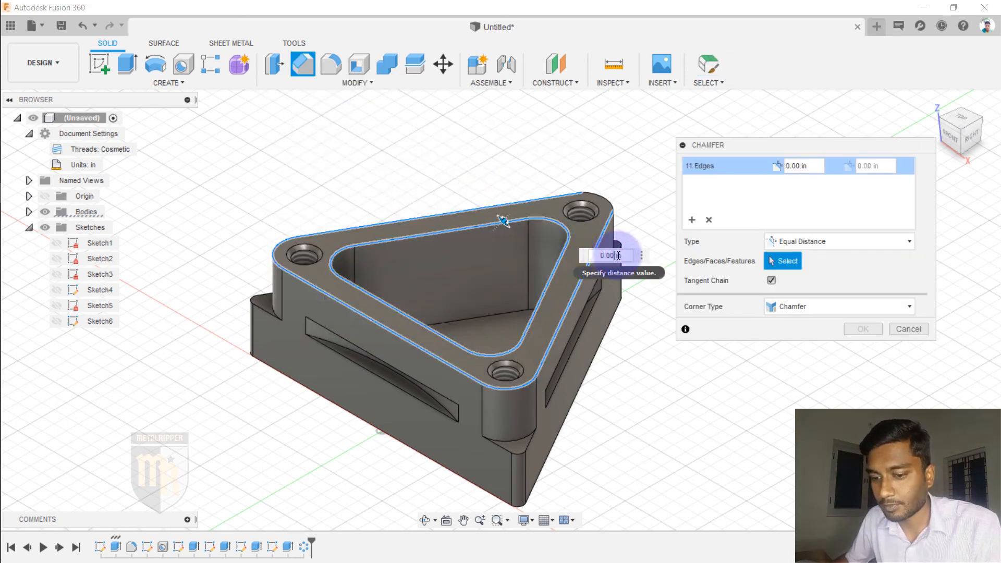
key("BackSpace")
type("1")
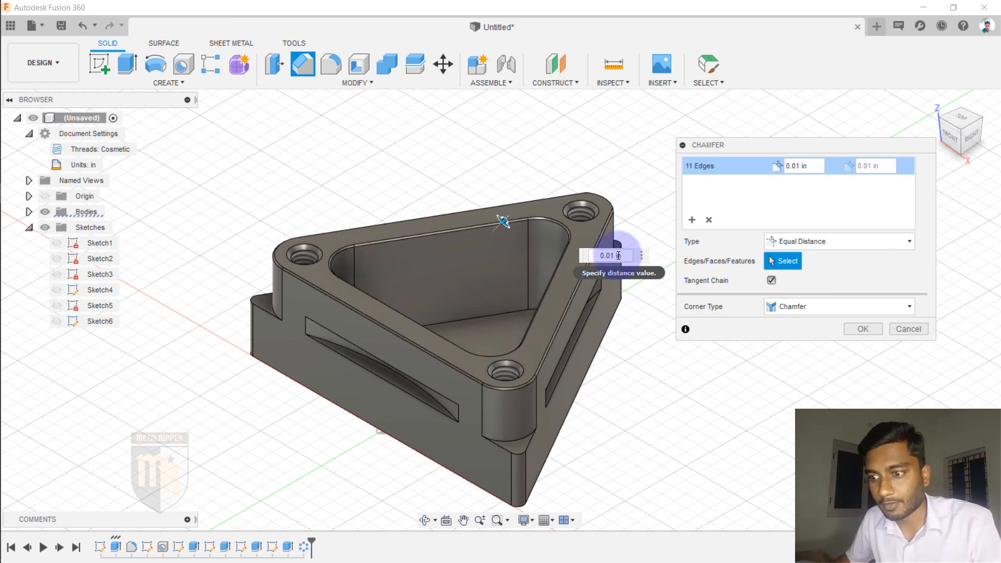
left_click(864, 330)
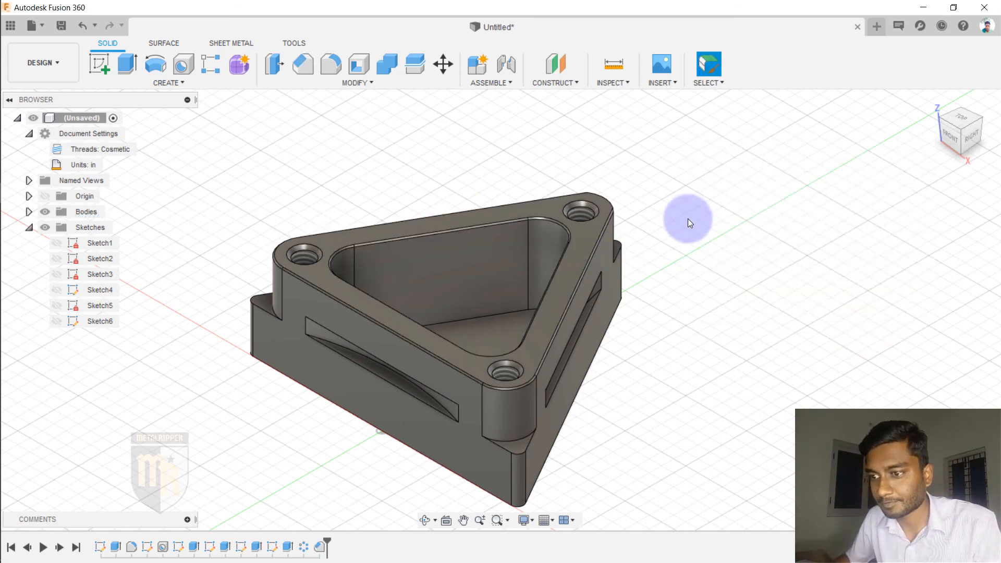
Inspect the chamfered part from different angles and compare it with the TITAN-4-3M drawing
scroll(691, 224, "down", 3)
left_click_drag(965, 138, 913, 152)
key("alt+Tab")
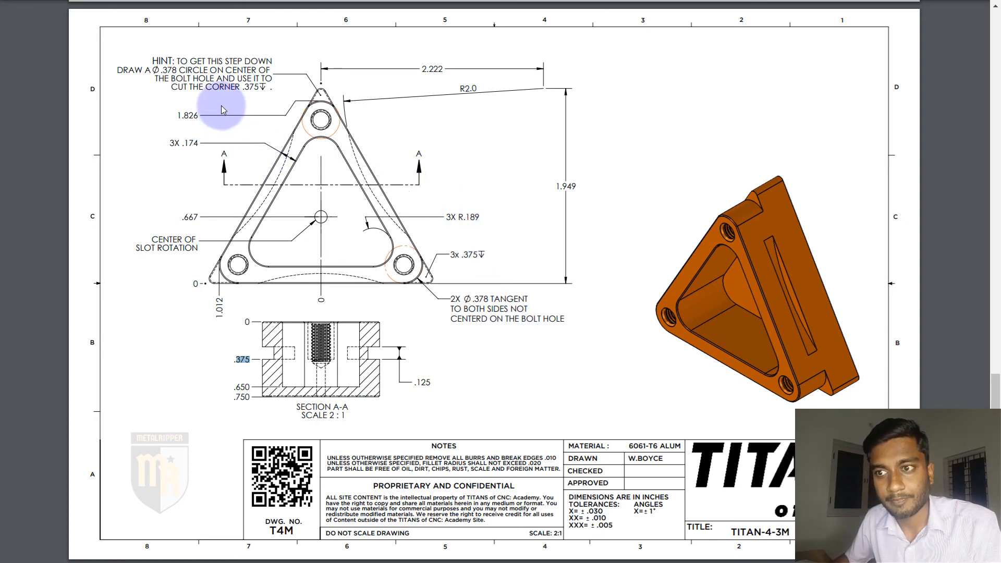
key("alt+Tab")
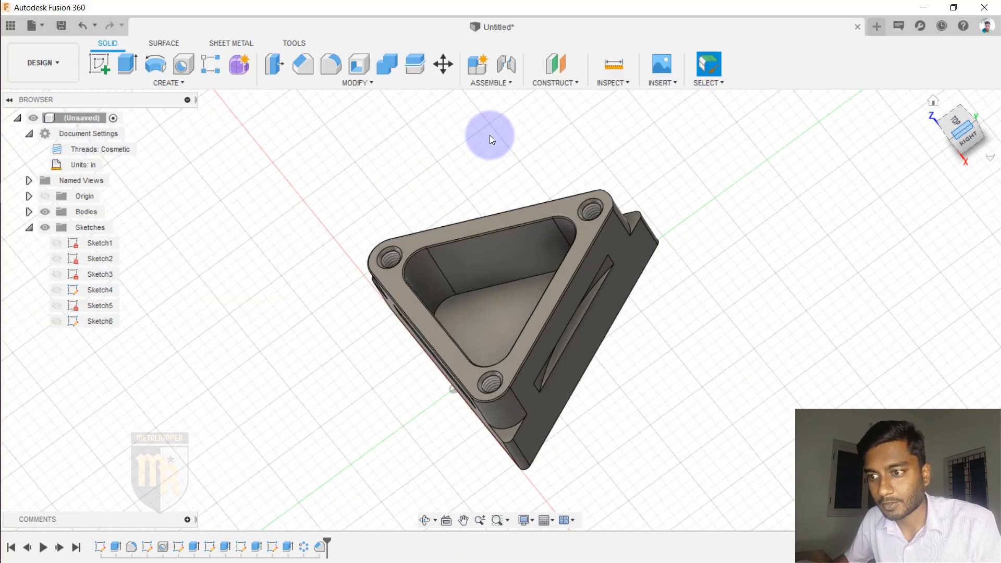
left_click(933, 101)
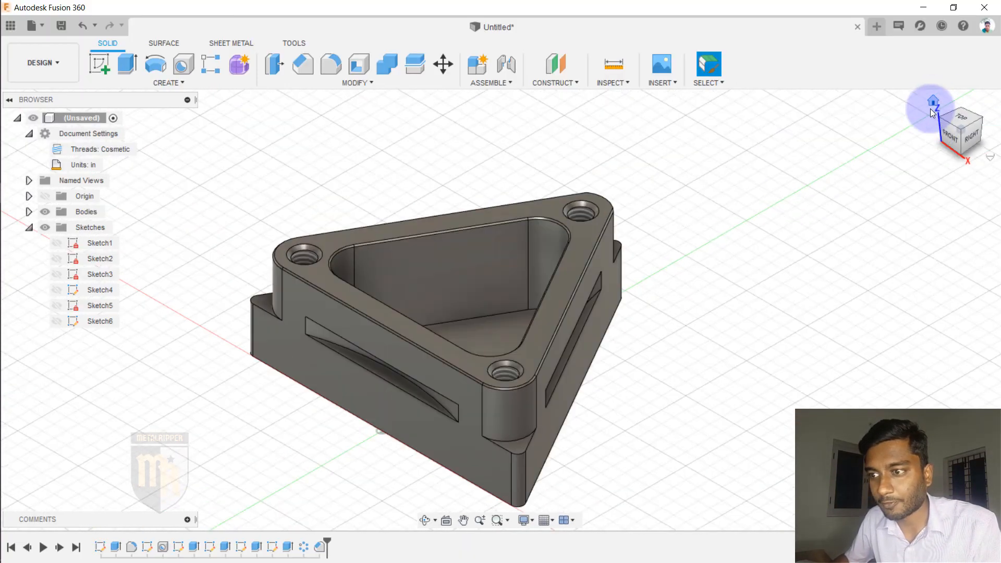
mouse_move(950, 135)
left_mouse_down()
mouse_move(951, 149)
mouse_move(951, 140)
left_mouse_up()
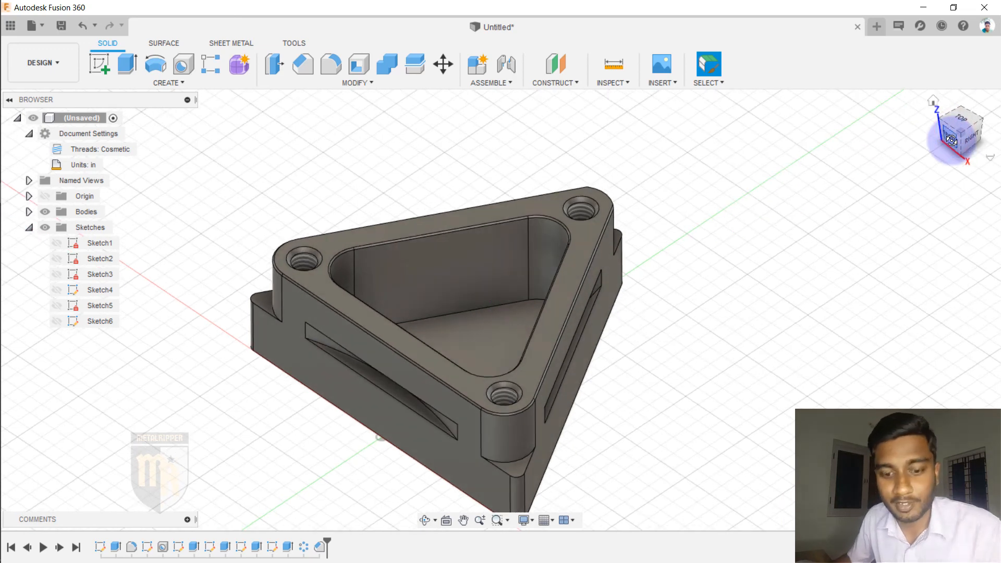
Save the design as "Titan 4M cad" in the TITAN STUDY project
key("ctrl+s")
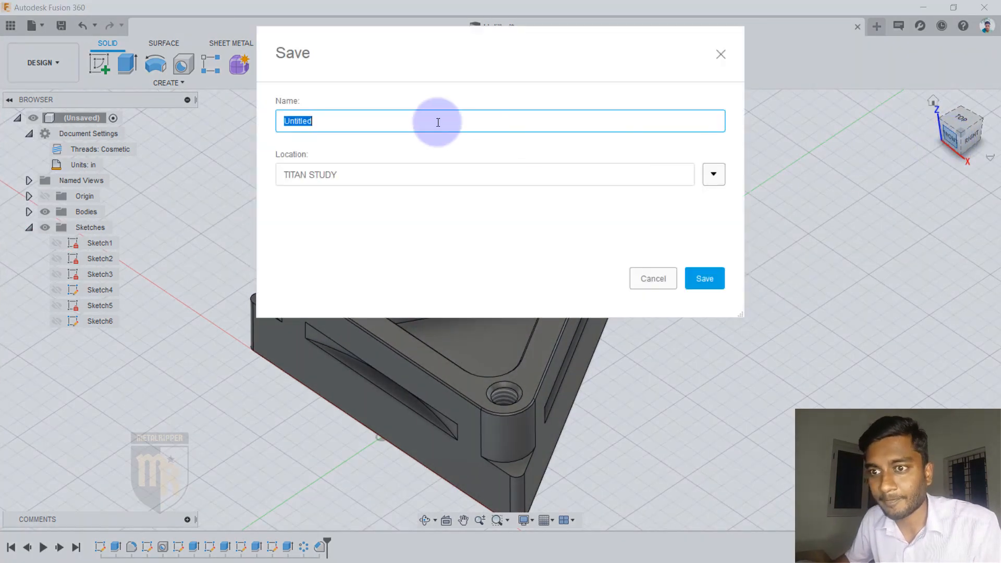
type("Tiat")
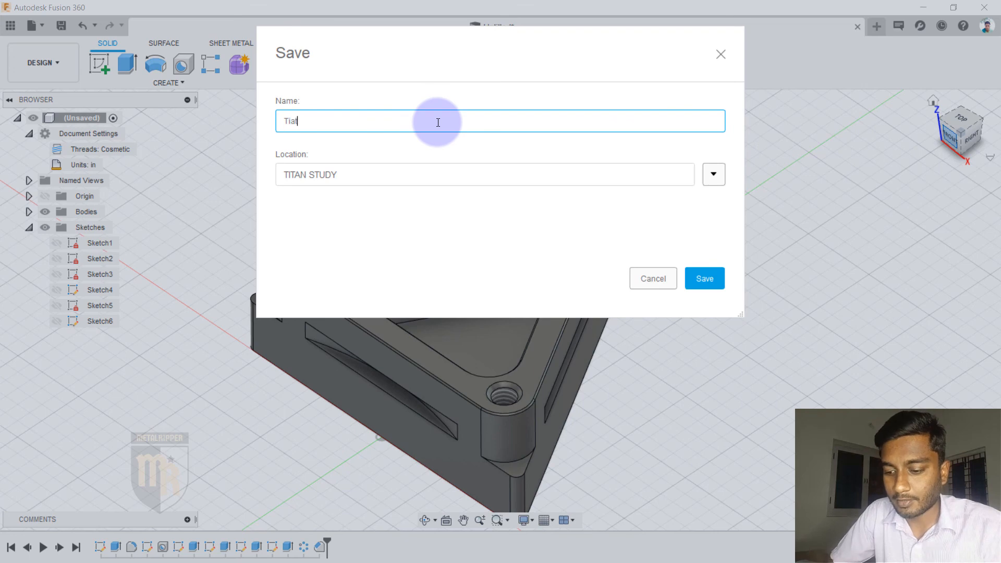
key("BackSpace")
key("BackSpace")
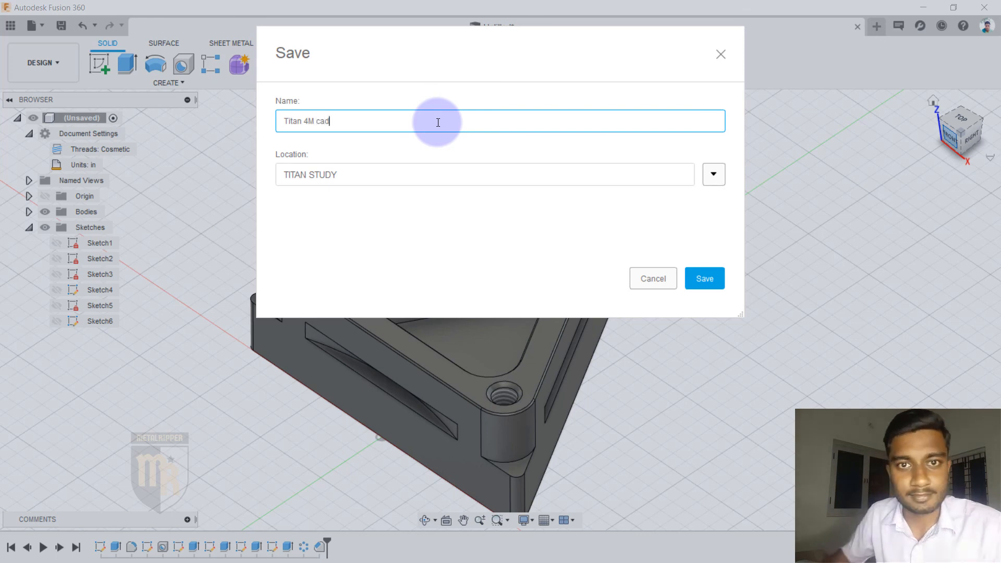
left_click(710, 278)
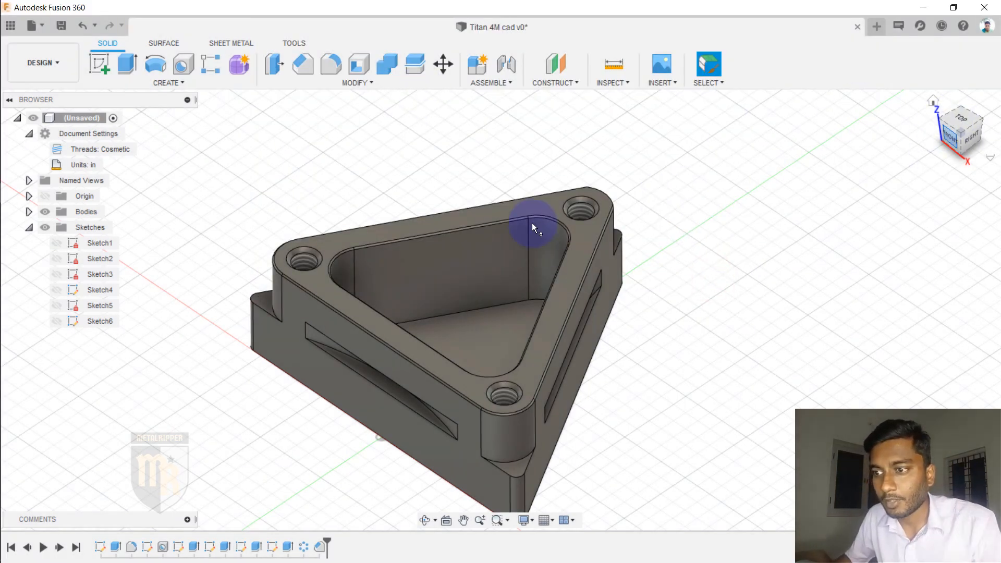
mouse_move(954, 126)
left_mouse_down()
mouse_move(944, 138)
mouse_move(914, 132)
mouse_move(910, 123)
mouse_move(924, 108)
left_mouse_up()
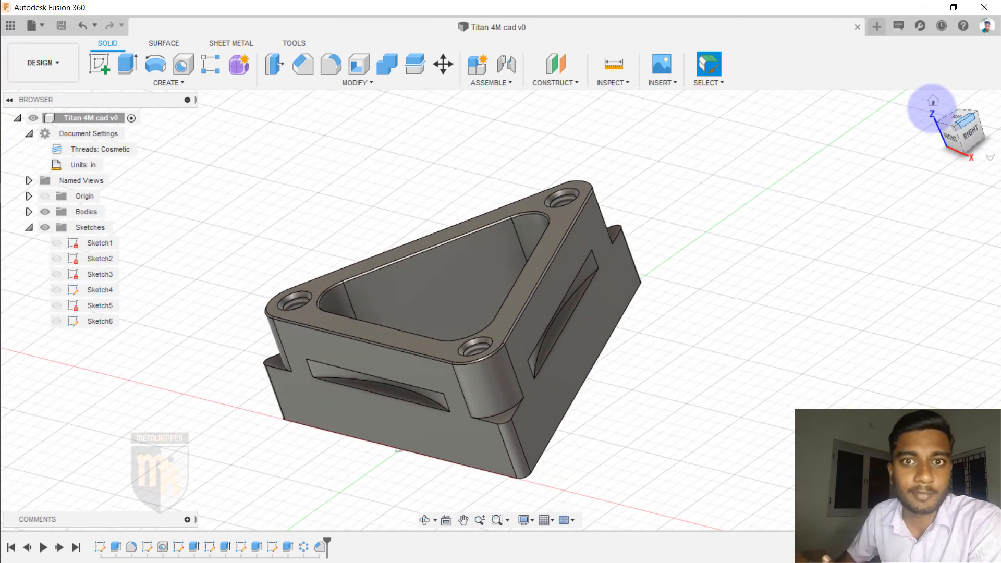